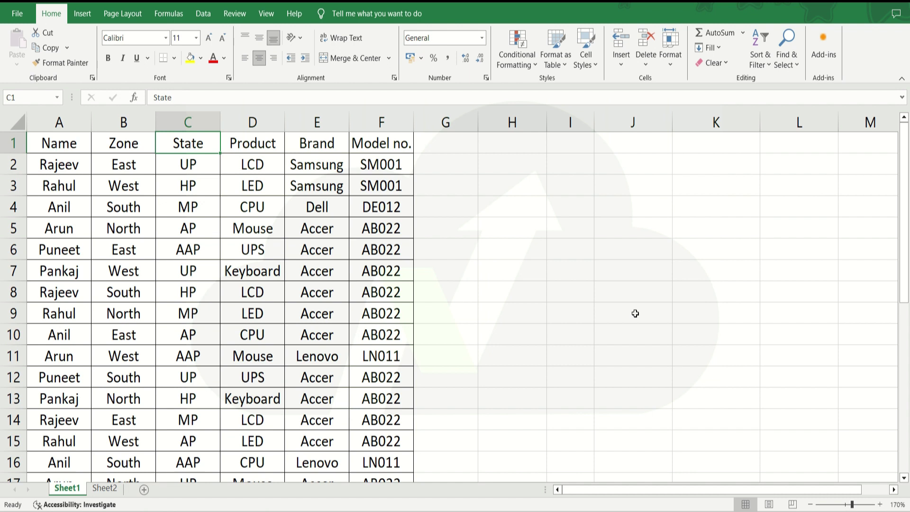
Step: Add the column header "Amount" in cell G1, next to the Model no. column
{"action": "key", "text": "Right"}
{"action": "key", "text": "Right"}
{"action": "key", "text": "Right"}
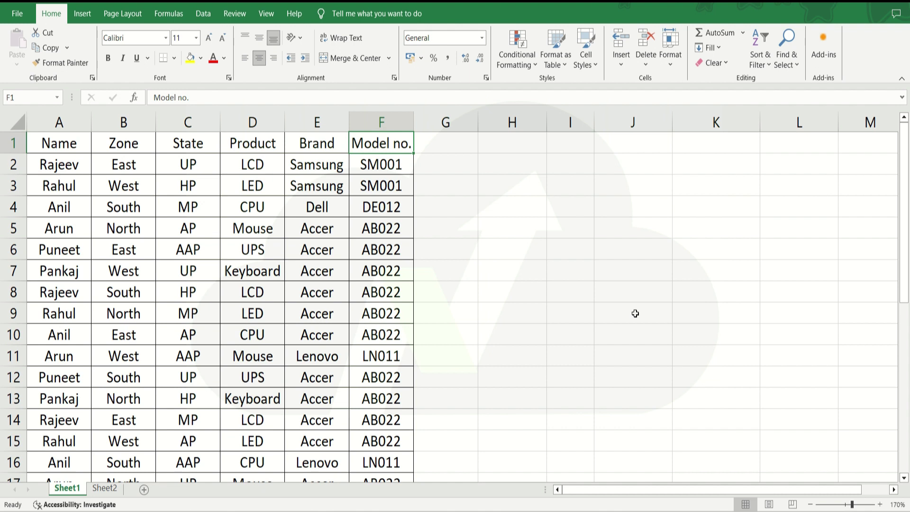
{"action": "key", "text": "Right"}
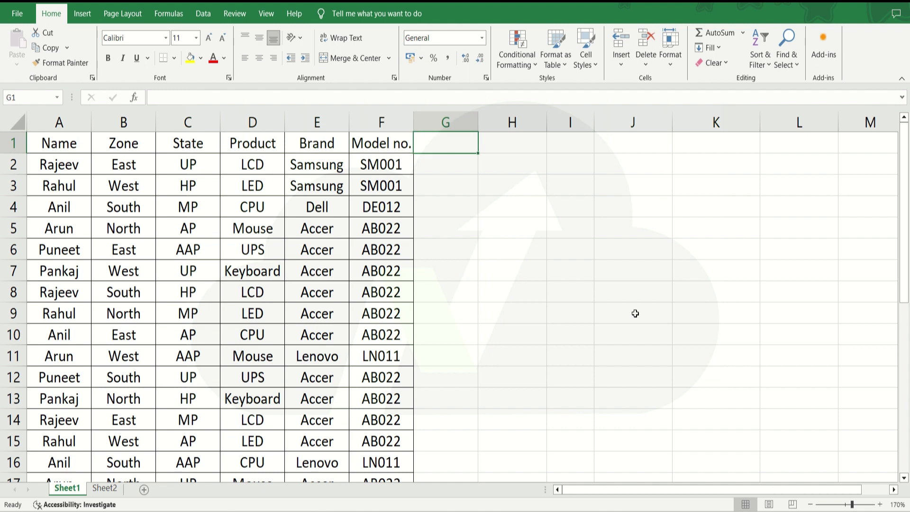
{"action": "type", "text": "Amount"}
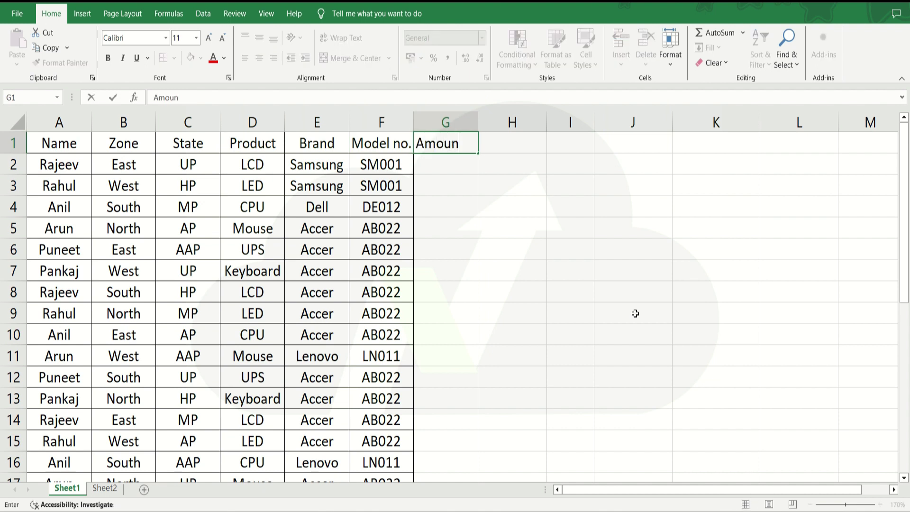
{"action": "key", "text": "Return"}
Step: Enter the formula =RANDBETWEEN(15000,85000) in cell G2
{"action": "type", "text": "=randb"}
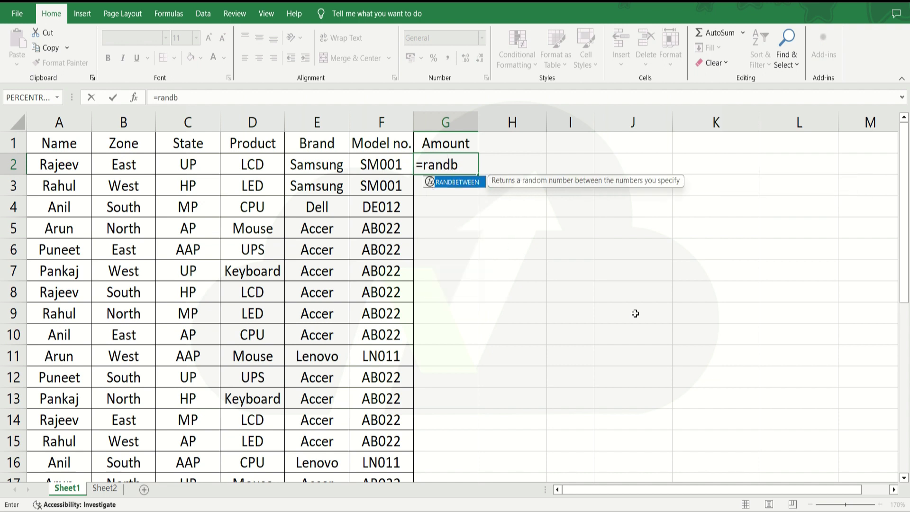
{"action": "key", "text": "Tab"}
{"action": "type", "text": "15"}
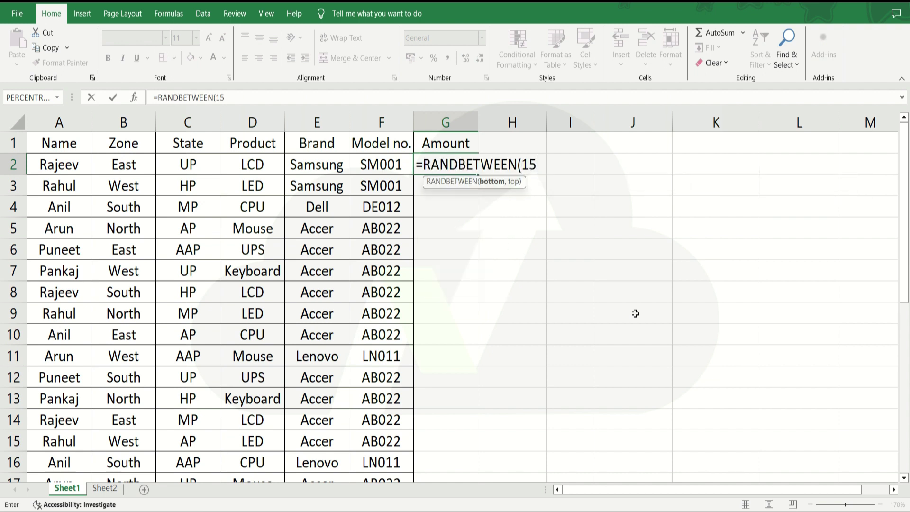
{"action": "type", "text": "000,85000,8"}
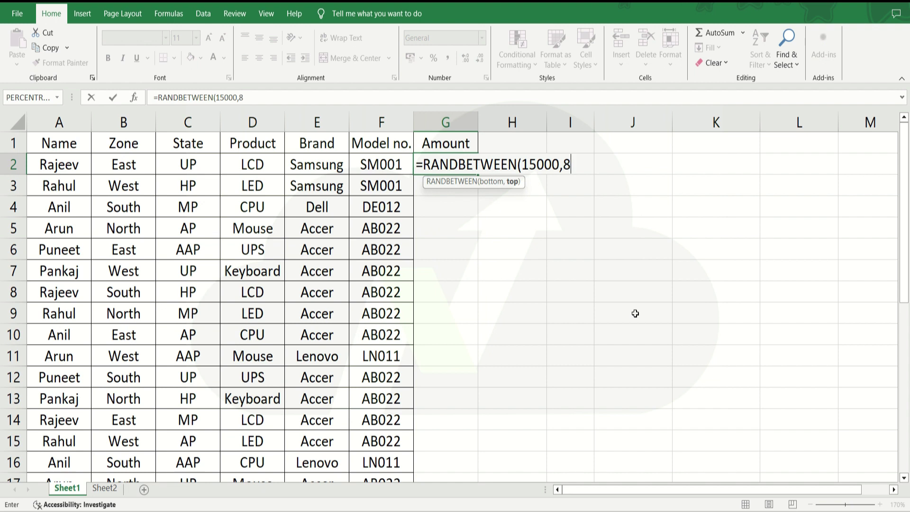
{"action": "key", "text": "Return"}
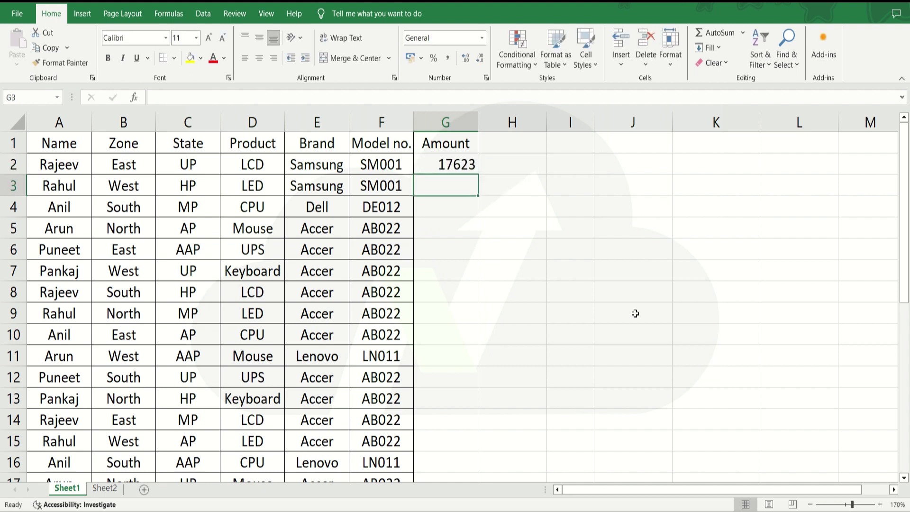
Step: Fill the random amount formula from G2 down through G31, covering every row of the table
{"action": "key", "text": "Up"}
{"action": "key", "text": "shift+Right"}
{"action": "key", "text": "Left"}
{"action": "key", "text": "Right"}
{"action": "key", "text": "shift+Down"}
{"action": "key", "text": "shift+Down"}
{"action": "key", "text": "shift+Down"}
{"action": "key", "text": "shift+Down"}
{"action": "key", "text": "shift+Down"}
{"action": "key", "text": "shift+Down"}
{"action": "key", "text": "shift+Down"}
{"action": "key", "text": "shift+Down"}
{"action": "key", "text": "shift+Down"}
{"action": "key", "text": "shift+Down"}
{"action": "key", "text": "shift+Down"}
{"action": "key", "text": "shift+Down"}
{"action": "key", "text": "shift+Down"}
{"action": "key", "text": "shift+Down"}
{"action": "key", "text": "shift+Down"}
{"action": "key", "text": "shift+Down"}
{"action": "key", "text": "shift+Down"}
{"action": "key", "text": "shift+Down"}
{"action": "key", "text": "shift+Down"}
{"action": "key", "text": "shift+Down"}
{"action": "key", "text": "shift+Down"}
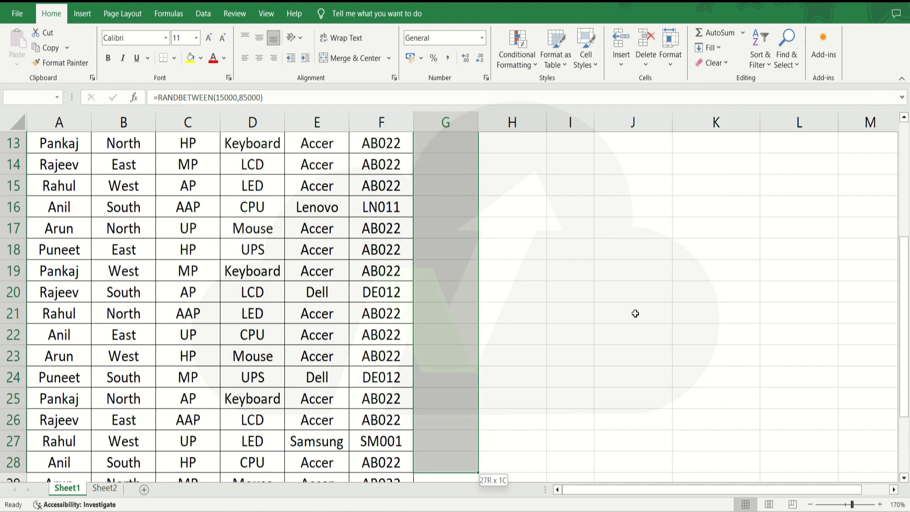
{"action": "key", "text": "shift+Up"}
{"action": "key", "text": "shift+Up"}
{"action": "key", "text": "shift+Up"}
{"action": "key", "text": "shift+Up"}
{"action": "key", "text": "shift+Up"}
{"action": "key", "text": "shift+Up"}
{"action": "key", "text": "shift+Down"}
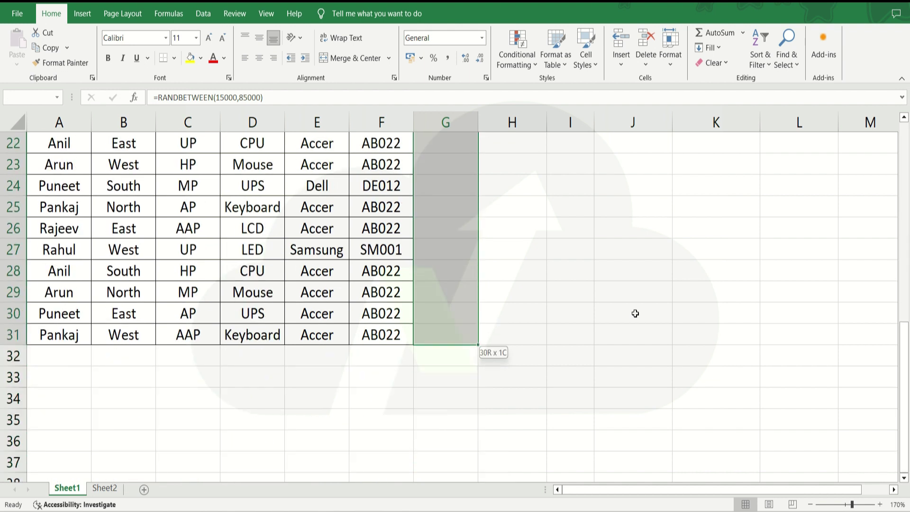
Step: Replace the random formulas in G2:G31 with their static values
{"action": "key", "text": "ctrl+c"}
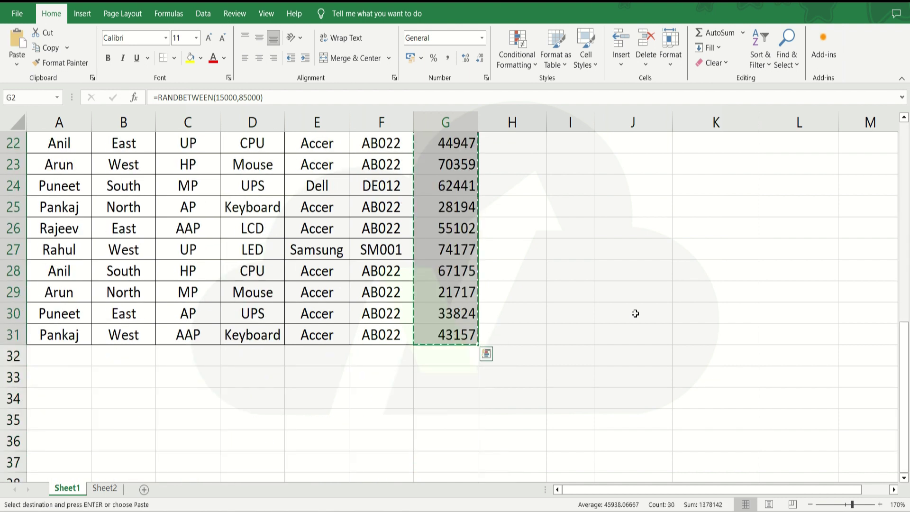
{"action": "key", "text": "ctrl+alt+v"}
{"action": "key", "text": "v"}
{"action": "key", "text": "Return"}
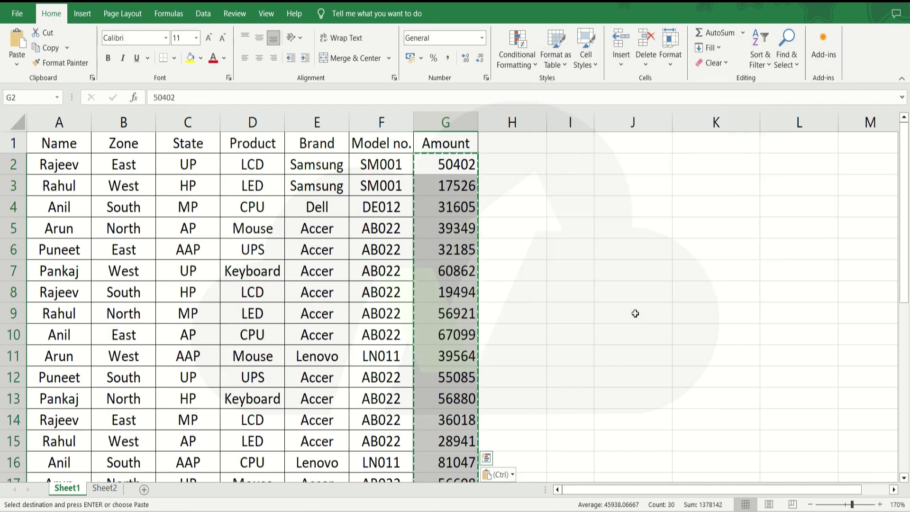
{"action": "key", "text": "Escape"}
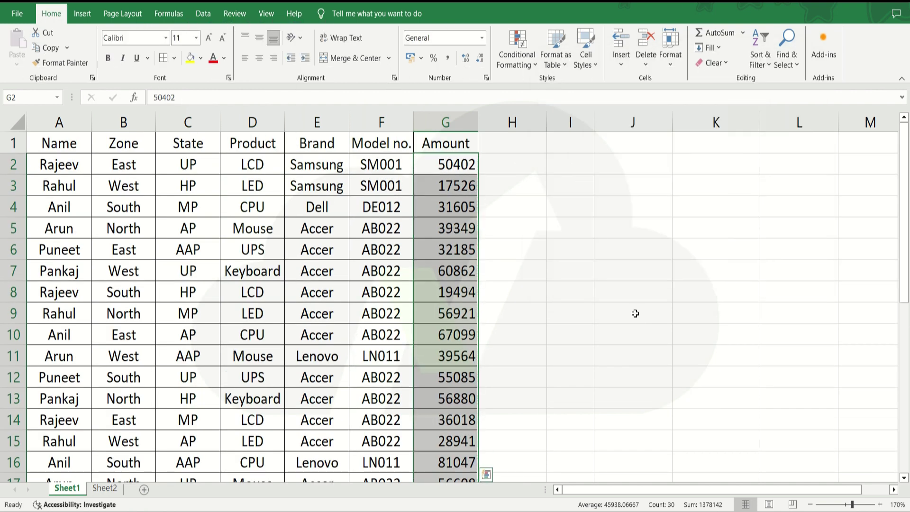
{"action": "key", "text": "Up"}
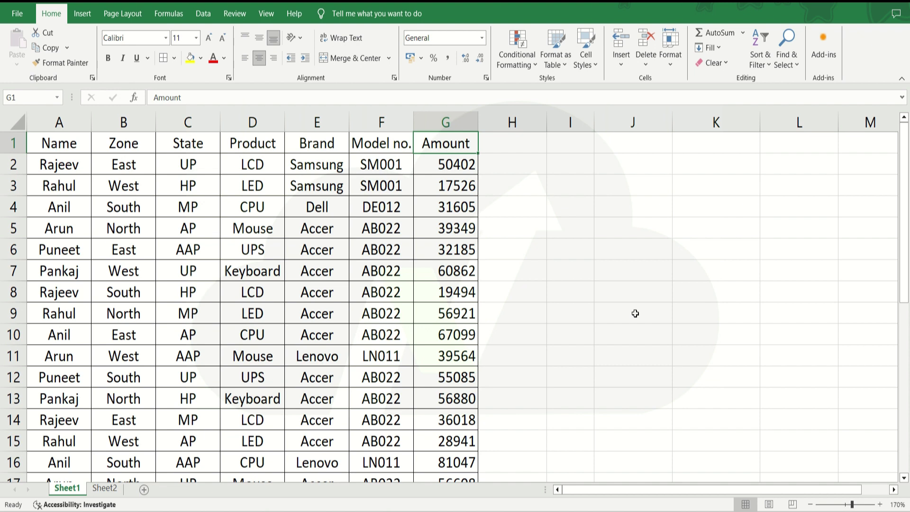
Step: Start a new conditional formatting rule on the names in A2:A31 that uses a formula to determine which cells to format
{"action": "key", "text": "Down"}
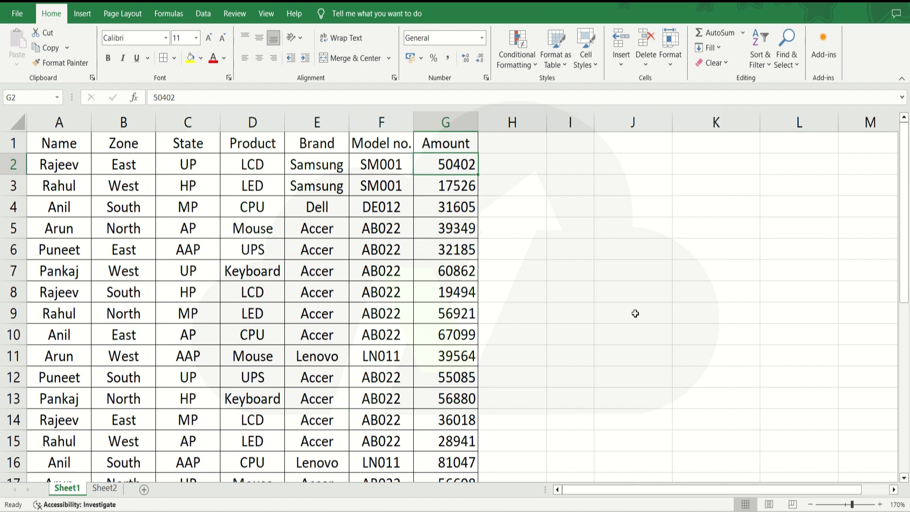
{"action": "key", "text": "Left"}
{"action": "key", "text": "Left"}
{"action": "key", "text": "Left"}
{"action": "key", "text": "Left"}
{"action": "key", "text": "Left"}
{"action": "key", "text": "Left"}
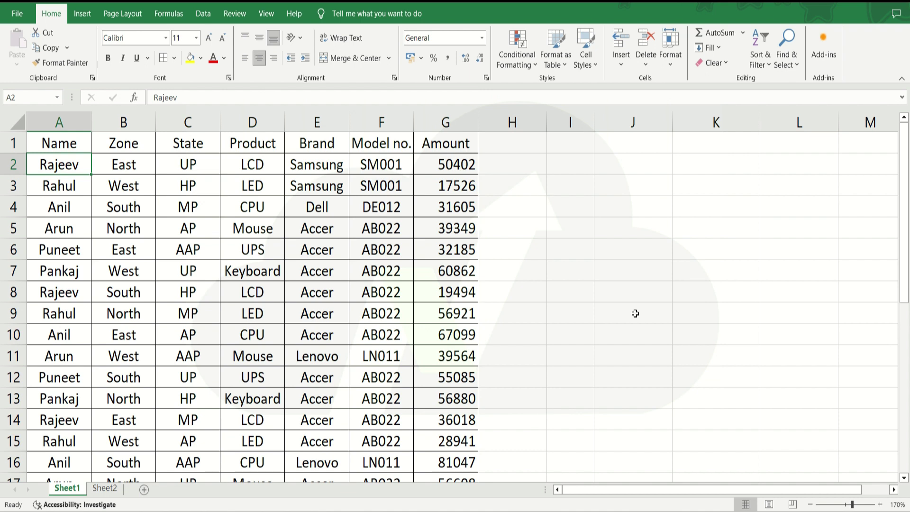
{"action": "key", "text": "ctrl+shift+Down"}
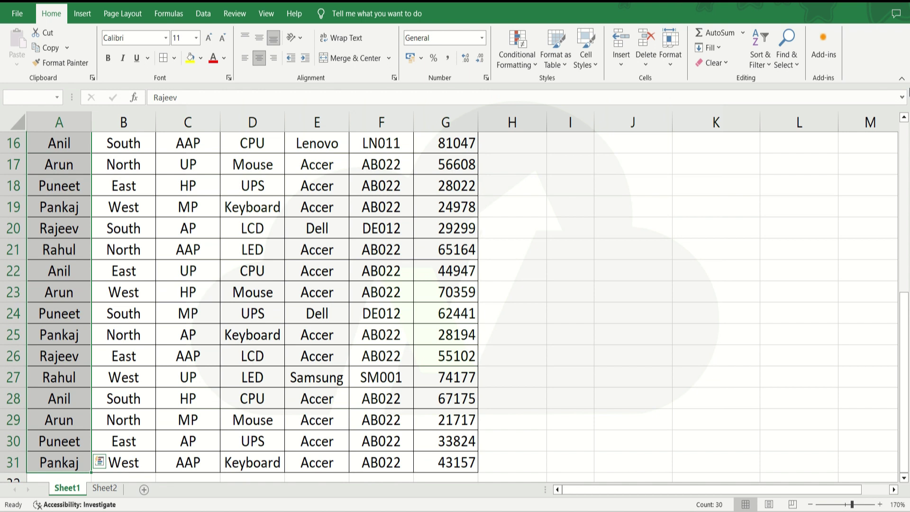
{"action": "left_click", "coordinate": [503, 66]}
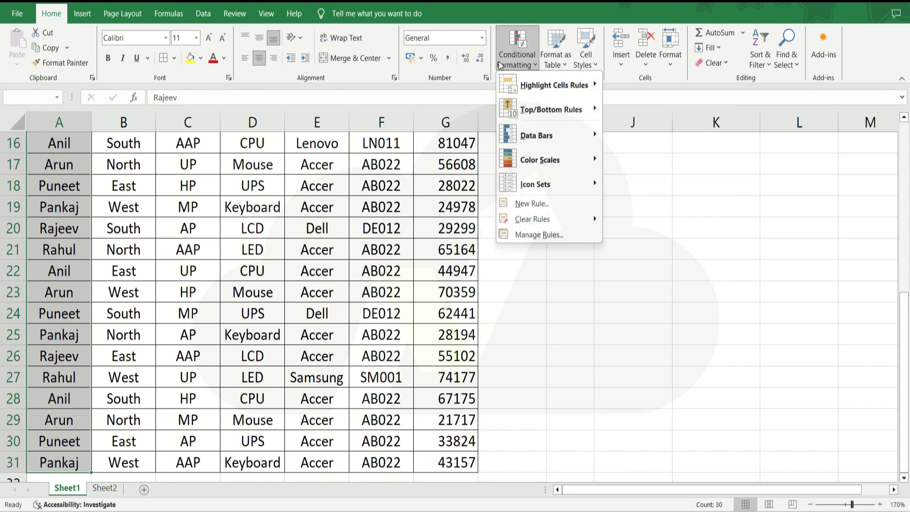
{"action": "left_click", "coordinate": [532, 208]}
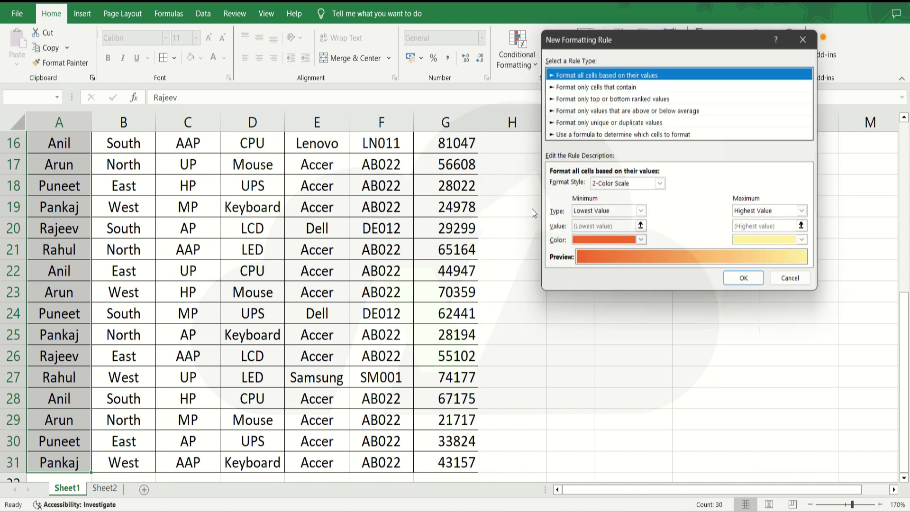
{"action": "left_click", "coordinate": [568, 135]}
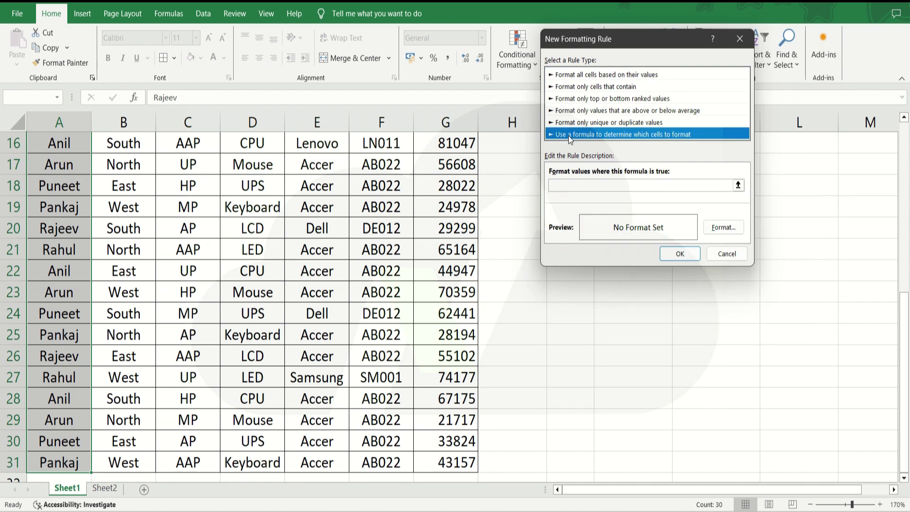
{"action": "left_click", "coordinate": [561, 185]}
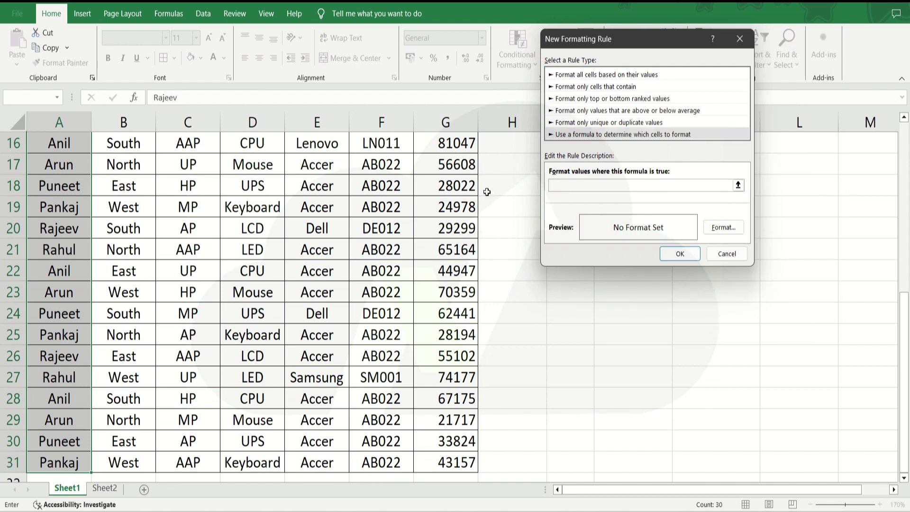
Step: Set the rule's formula to =$G2>60000, with only column G locked
{"action": "left_click", "coordinate": [448, 184]}
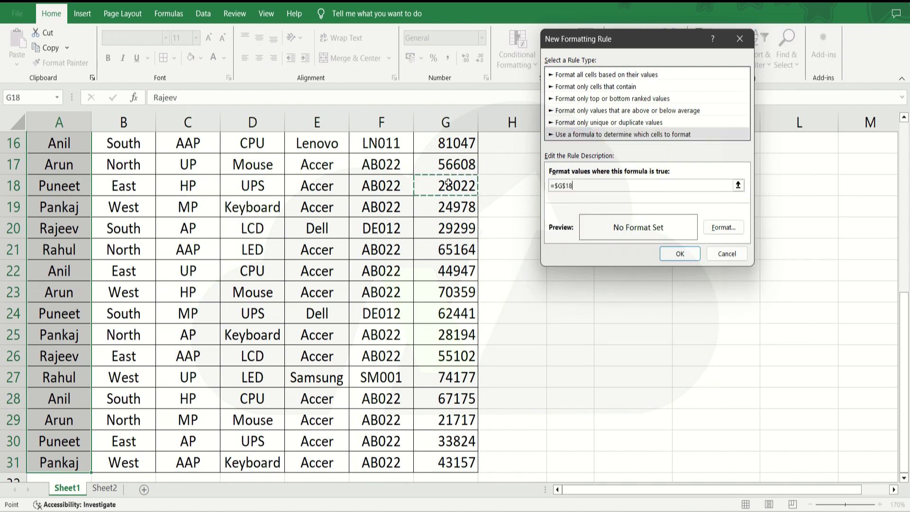
{"action": "key", "text": "ctrl+Up"}
{"action": "key", "text": "Down"}
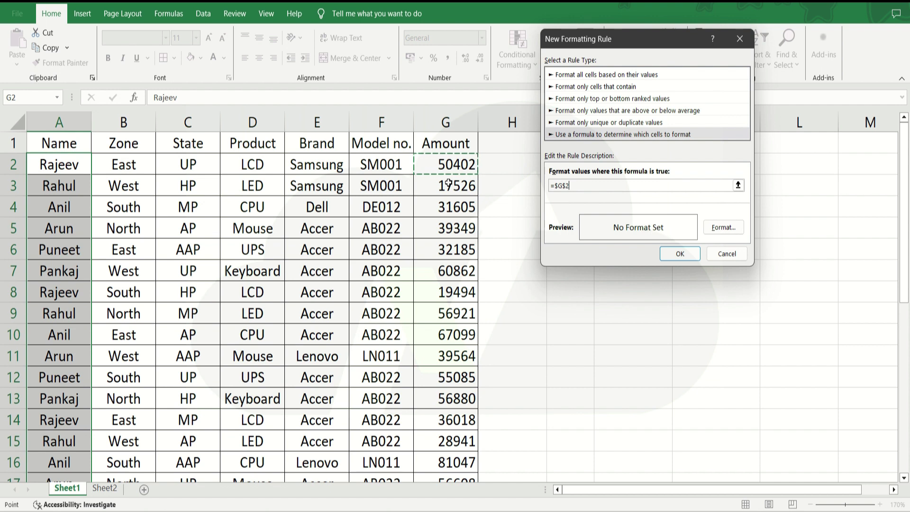
{"action": "key", "text": "F4"}
{"action": "key", "text": "F4"}
{"action": "type", "text": ">"}
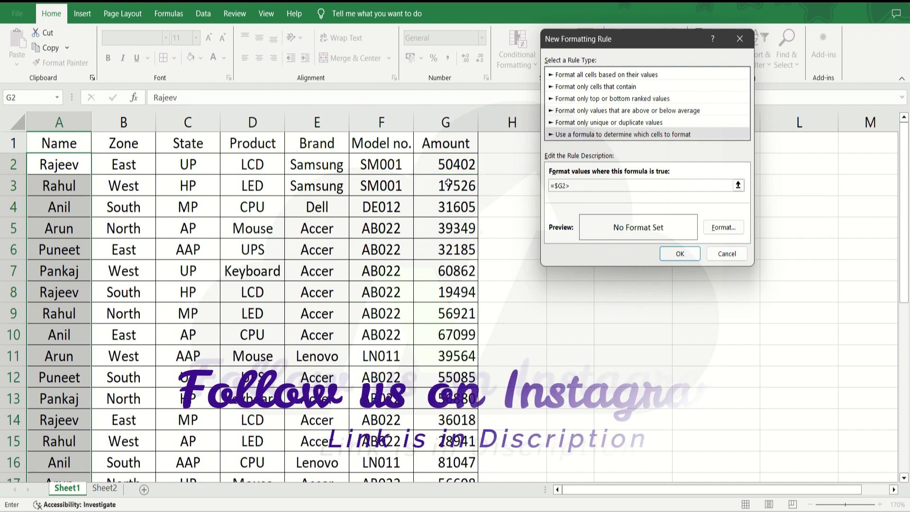
{"action": "type", "text": "60000"}
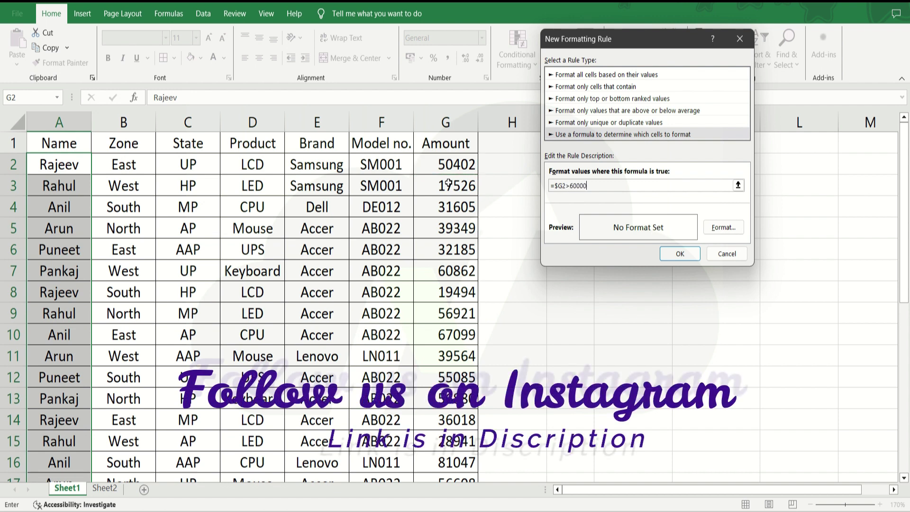
Step: Give the rule a green background fill and apply it to the names
{"action": "left_click", "coordinate": [715, 228]}
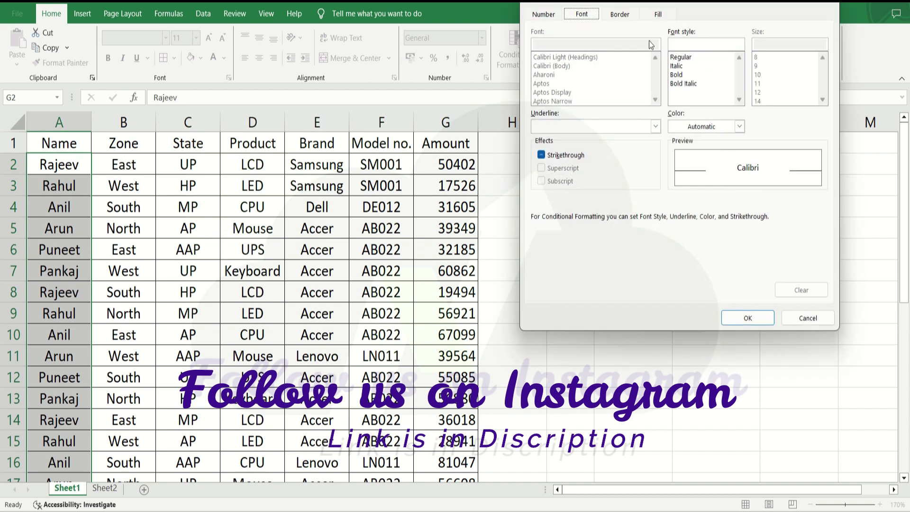
{"action": "left_click", "coordinate": [664, 15]}
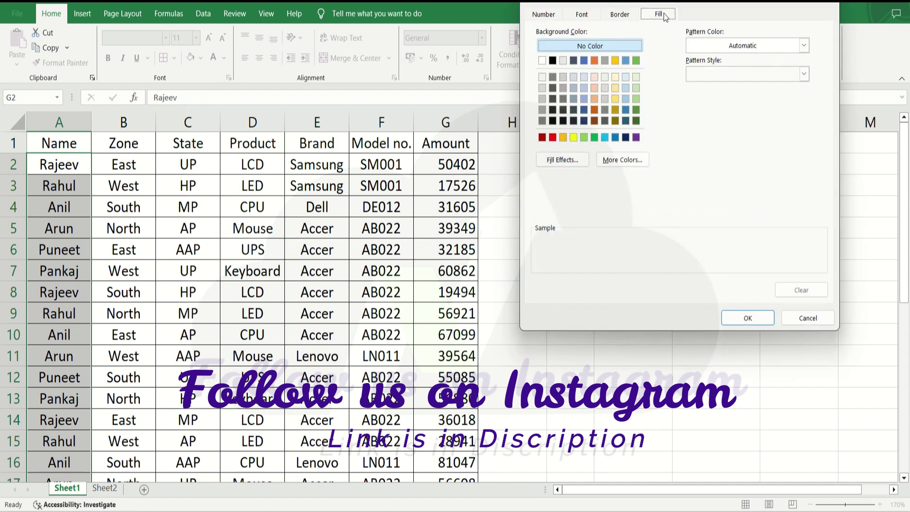
{"action": "left_click", "coordinate": [593, 137]}
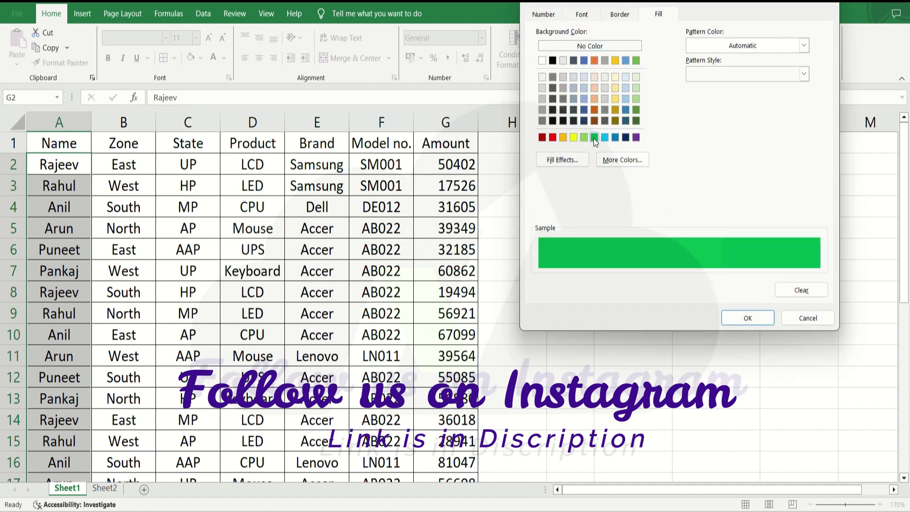
{"action": "left_click", "coordinate": [756, 321]}
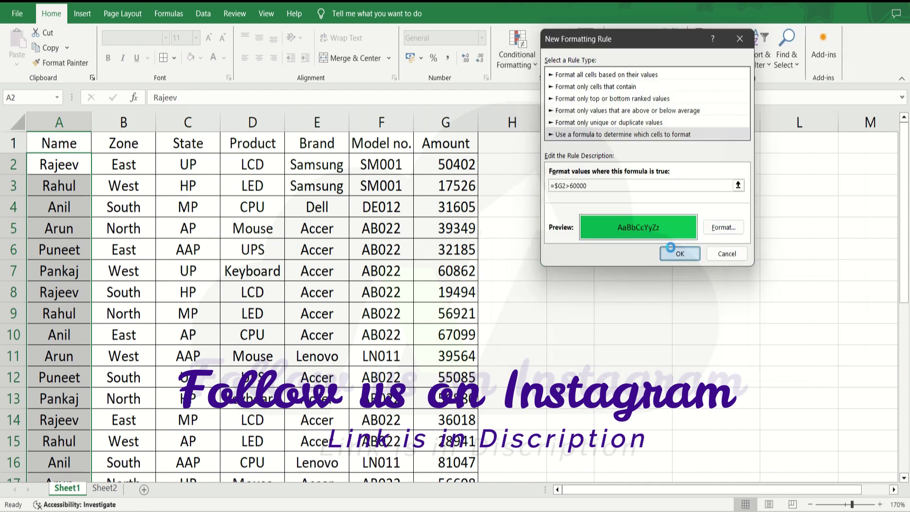
{"action": "left_click", "coordinate": [671, 247]}
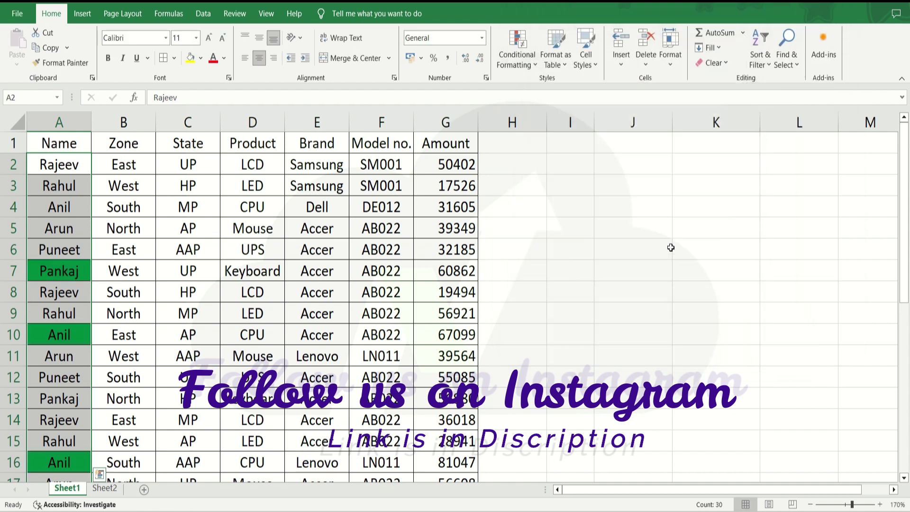
Step: Compare the highlighted name in row 7 with its value in the Amount column
{"action": "left_click", "coordinate": [64, 269]}
{"action": "key", "text": "Right"}
{"action": "key", "text": "Right"}
{"action": "key", "text": "Right"}
{"action": "key", "text": "Right"}
{"action": "key", "text": "Right"}
{"action": "key", "text": "Right"}
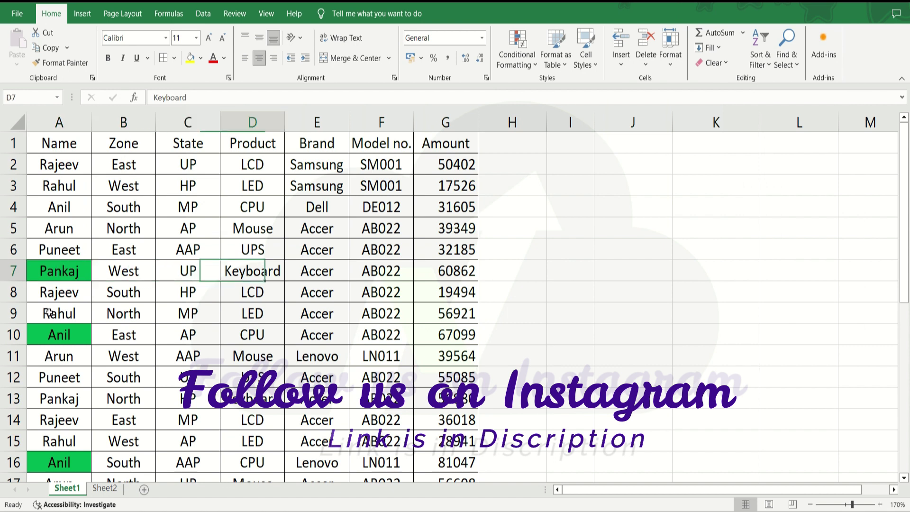
{"action": "key", "text": "Left"}
{"action": "key", "text": "Left"}
{"action": "key", "text": "Left"}
{"action": "key", "text": "Left"}
{"action": "key", "text": "Left"}
{"action": "key", "text": "Left"}
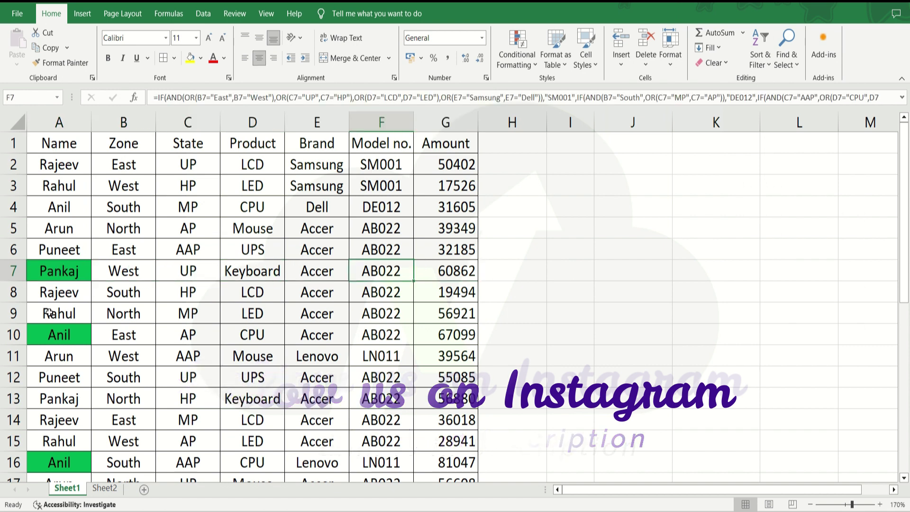
Step: Check the highlighted name in row 10 against its Amount value
{"action": "left_click", "coordinate": [50, 313]}
{"action": "key", "text": "Down"}
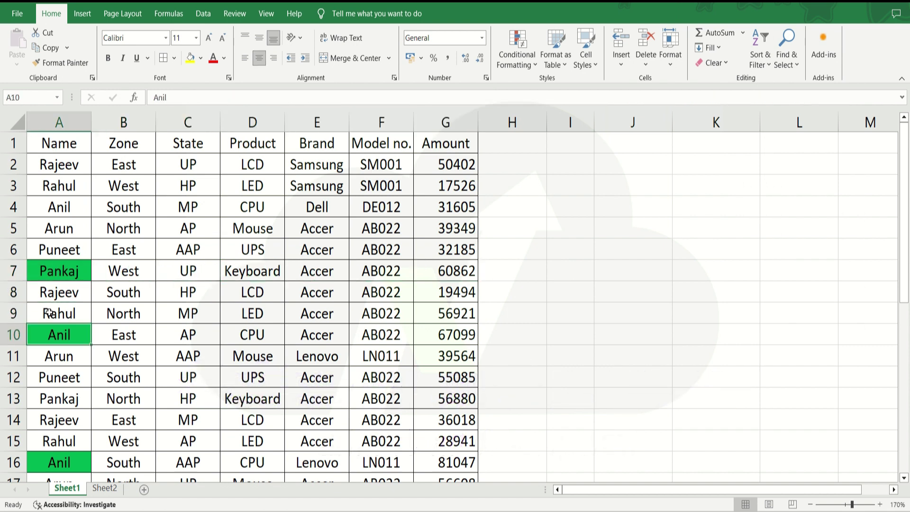
{"action": "key", "text": "Right"}
{"action": "key", "text": "Right"}
{"action": "key", "text": "Right"}
{"action": "key", "text": "Right"}
{"action": "key", "text": "Right"}
{"action": "key", "text": "Right"}
{"action": "key", "text": "Left"}
{"action": "key", "text": "Left"}
{"action": "key", "text": "Left"}
{"action": "key", "text": "Left"}
{"action": "key", "text": "Left"}
{"action": "key", "text": "Left"}
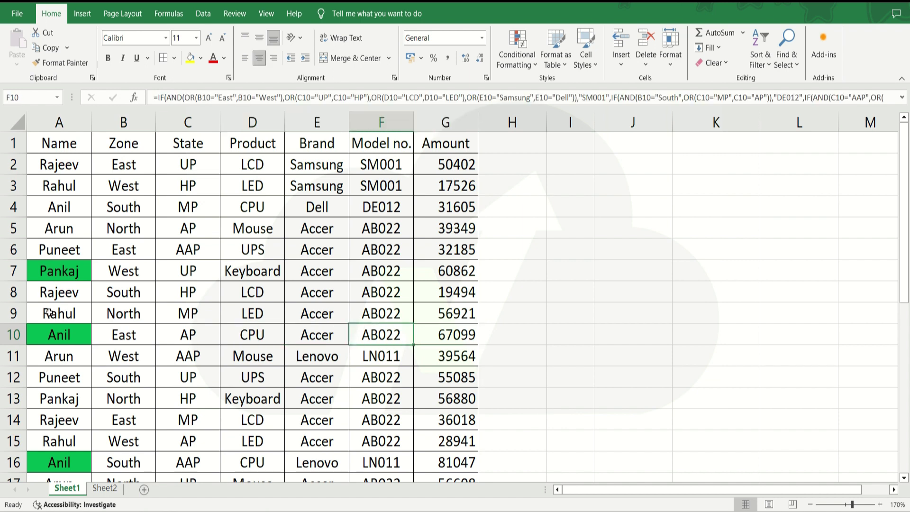
Step: Check the highlighted name in row 16 against the amount in the same row
{"action": "key", "text": "Down"}
{"action": "key", "text": "Down"}
{"action": "key", "text": "Down"}
{"action": "key", "text": "Down"}
{"action": "key", "text": "Down"}
{"action": "key", "text": "Down"}
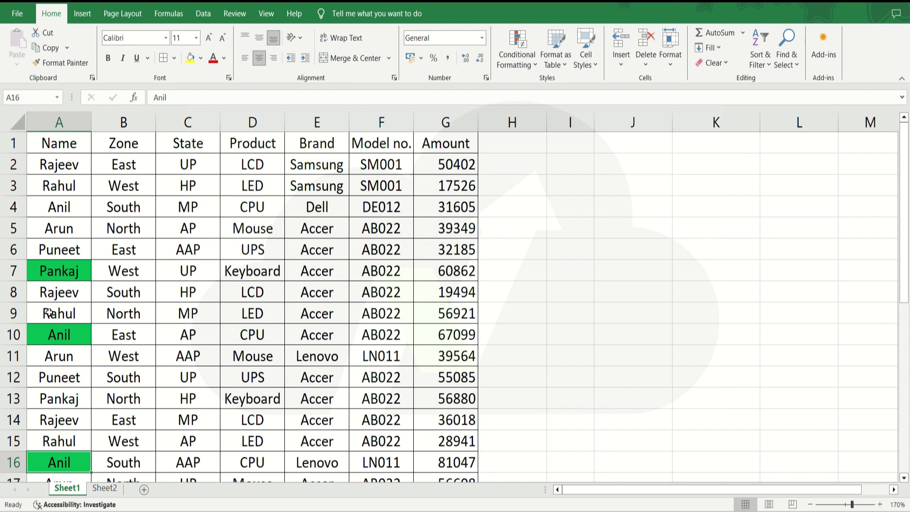
{"action": "key", "text": "Right"}
{"action": "key", "text": "Right"}
{"action": "key", "text": "Right"}
{"action": "key", "text": "Right"}
{"action": "key", "text": "Right"}
{"action": "key", "text": "Right"}
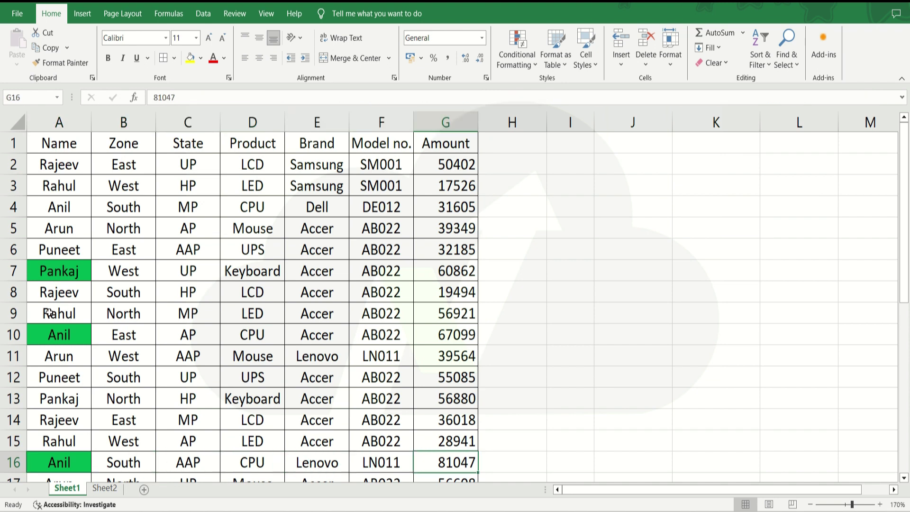
Step: Review the remaining highlighted names down to the end of the data in row 31, and return to the first name
{"action": "key", "text": "Left"}
{"action": "key", "text": "Left"}
{"action": "key", "text": "Left"}
{"action": "key", "text": "Left"}
{"action": "key", "text": "Left"}
{"action": "key", "text": "Left"}
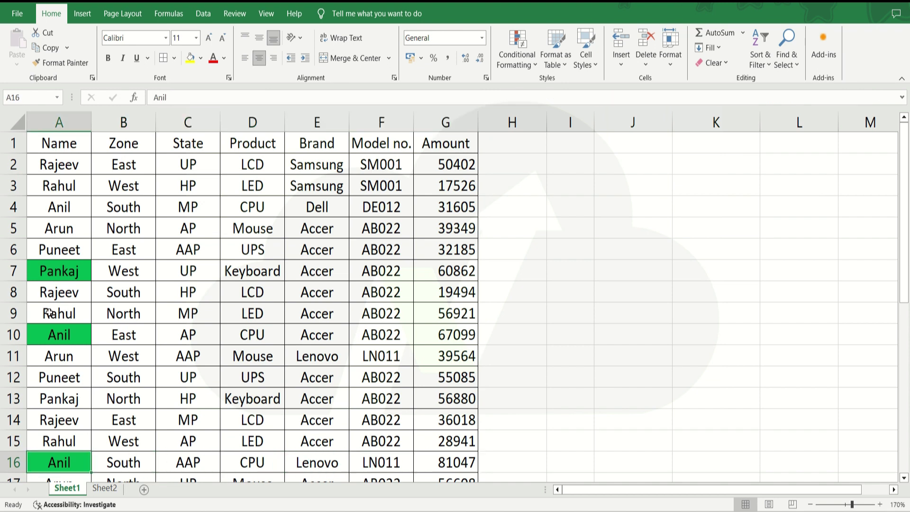
{"action": "key", "text": "Down"}
{"action": "key", "text": "Down"}
{"action": "key", "text": "Down"}
{"action": "key", "text": "Down"}
{"action": "key", "text": "Down"}
{"action": "key", "text": "Down"}
{"action": "key", "text": "Down"}
{"action": "key", "text": "Down"}
{"action": "key", "text": "Down"}
{"action": "key", "text": "Down"}
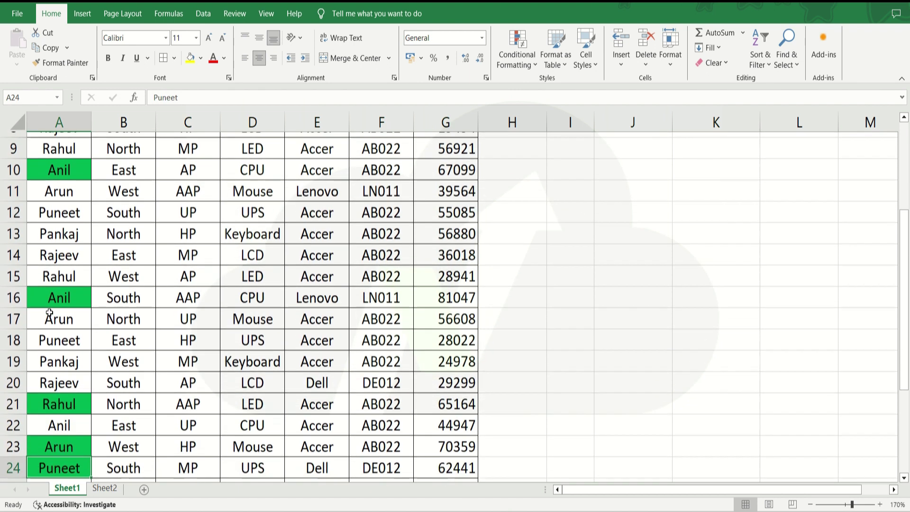
{"action": "key", "text": "Down"}
{"action": "key", "text": "Down"}
{"action": "key", "text": "Down"}
{"action": "key", "text": "Down"}
{"action": "key", "text": "Down"}
{"action": "key", "text": "Down"}
{"action": "key", "text": "Down"}
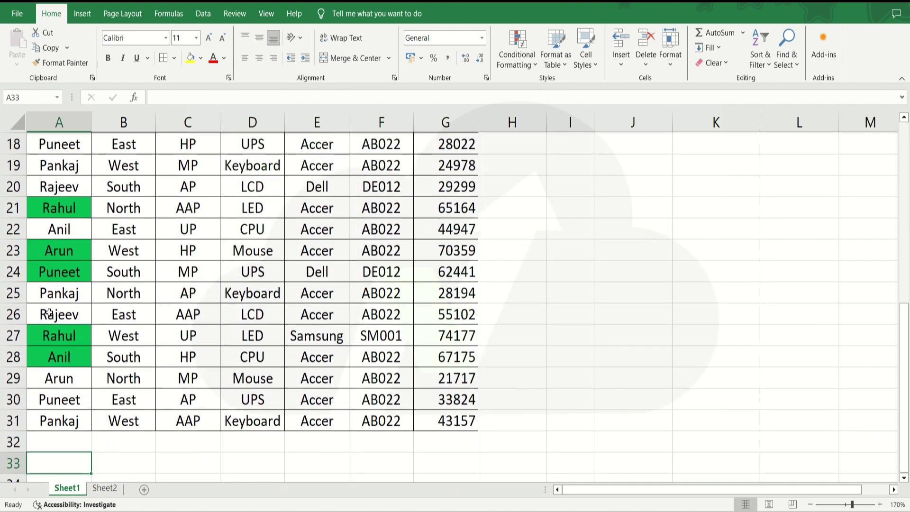
{"action": "key", "text": "ctrl+Up"}
{"action": "key", "text": "ctrl+Up"}
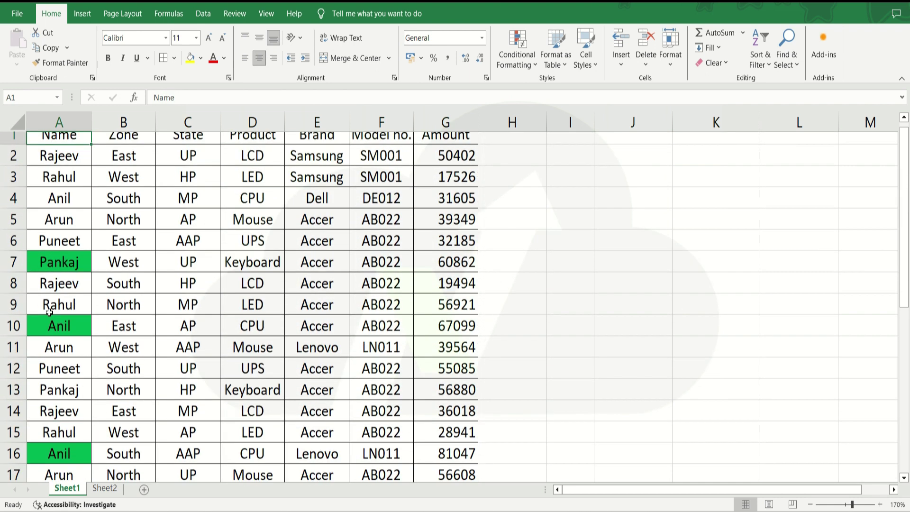
{"action": "key", "text": "Down"}
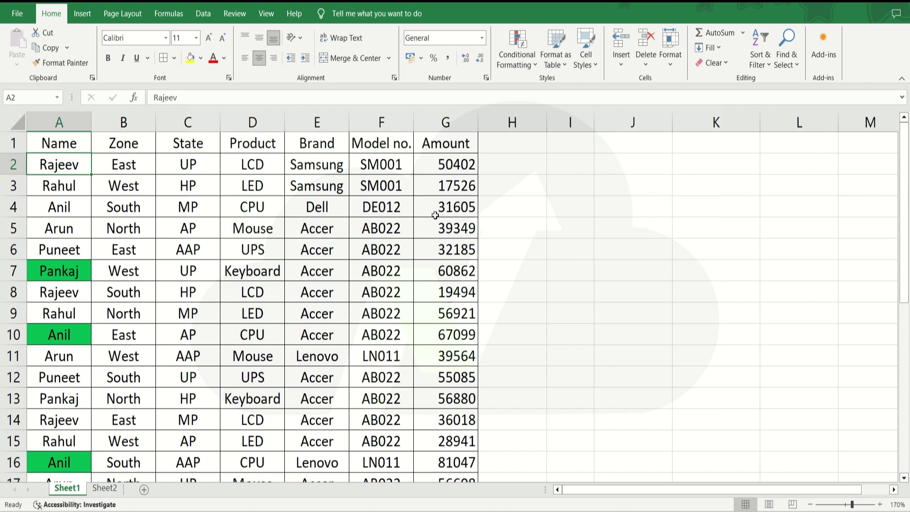
Step: Edit the existing rule on names A2:A31 so its formula highlights names whose amount is less than 60000
{"action": "left_click", "coordinate": [513, 60]}
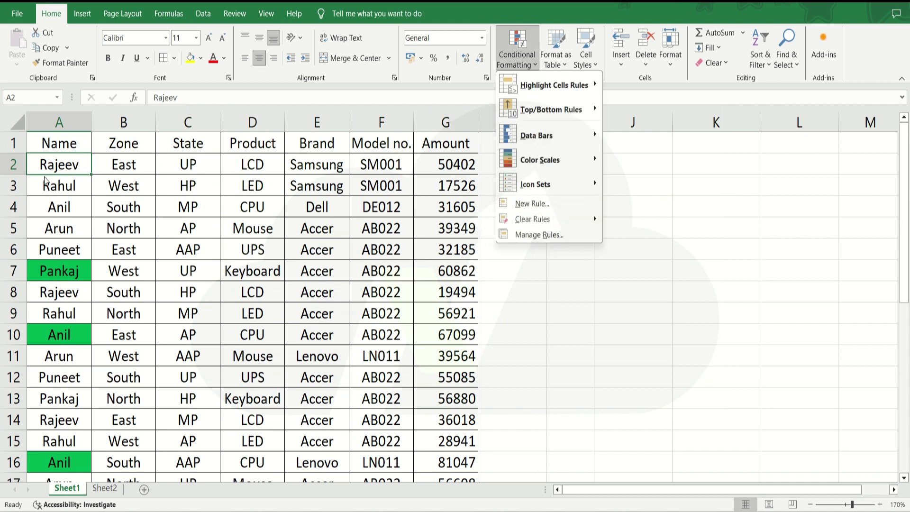
{"action": "left_click", "coordinate": [62, 158]}
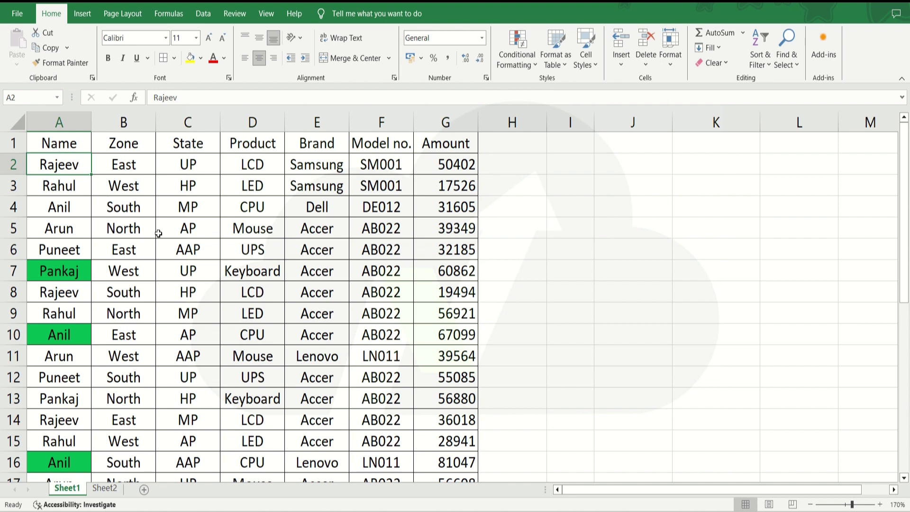
{"action": "key", "text": "ctrl+shift+Down"}
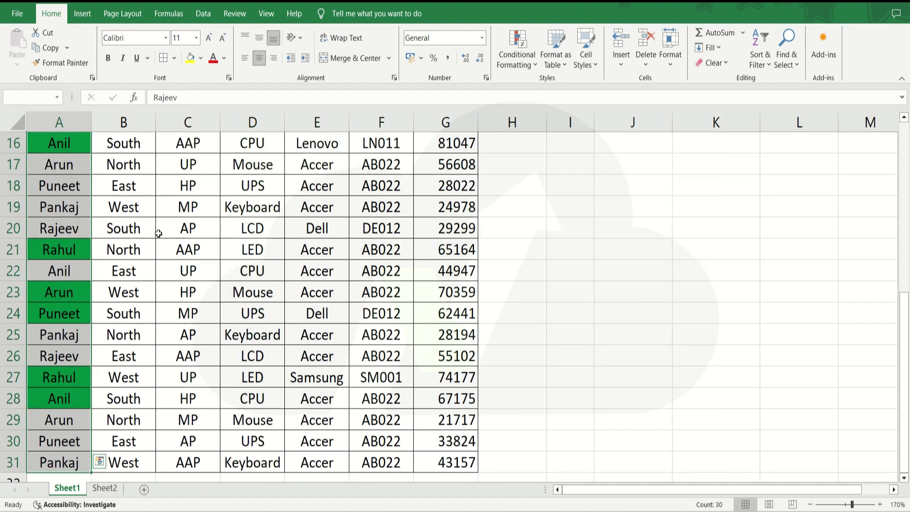
{"action": "left_click", "coordinate": [516, 69]}
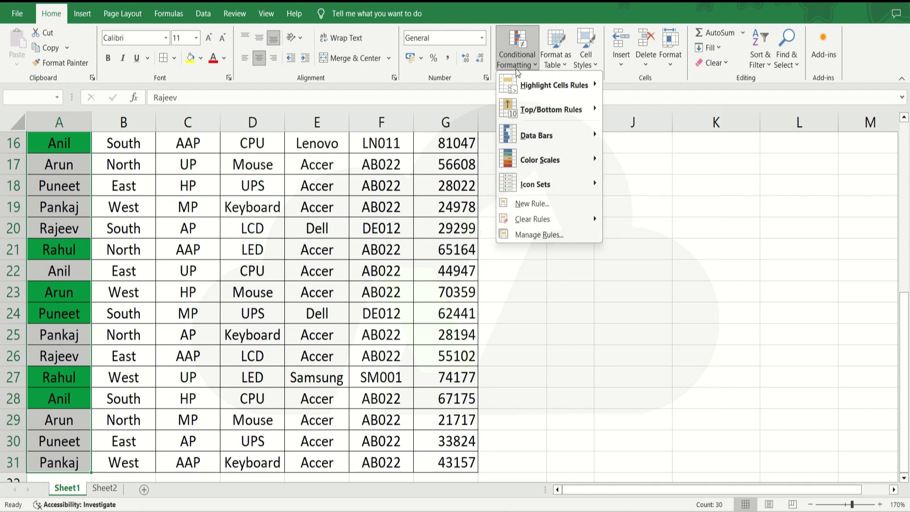
{"action": "left_click", "coordinate": [529, 234]}
{"action": "left_click", "coordinate": [558, 102]}
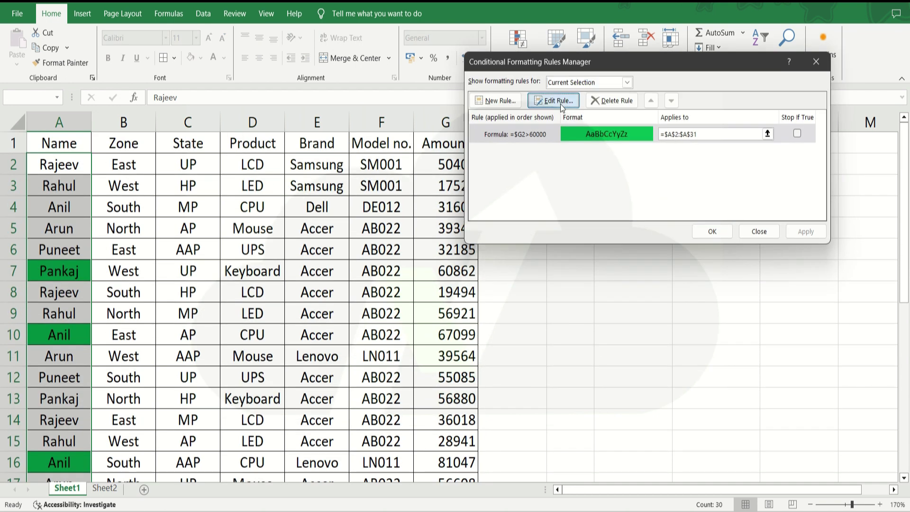
{"action": "left_click", "coordinate": [571, 188]}
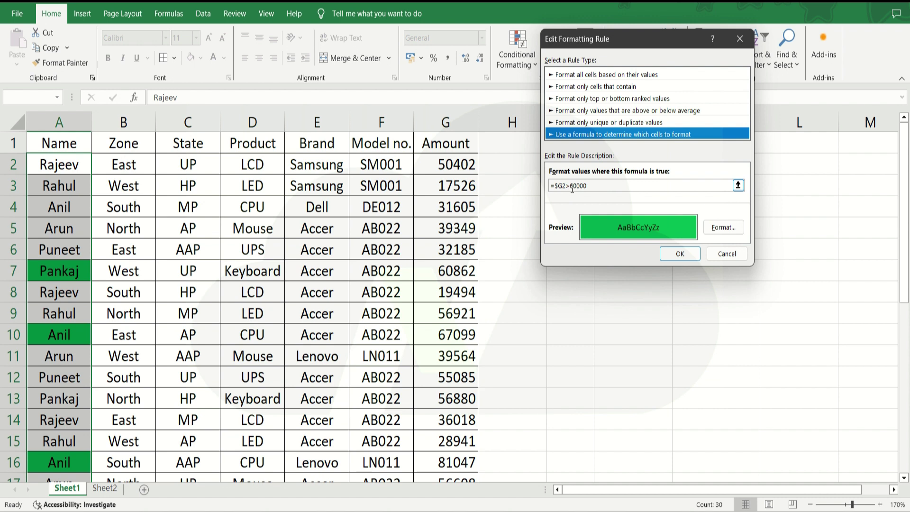
{"action": "left_click", "coordinate": [572, 187]}
{"action": "key", "text": "BackSpace"}
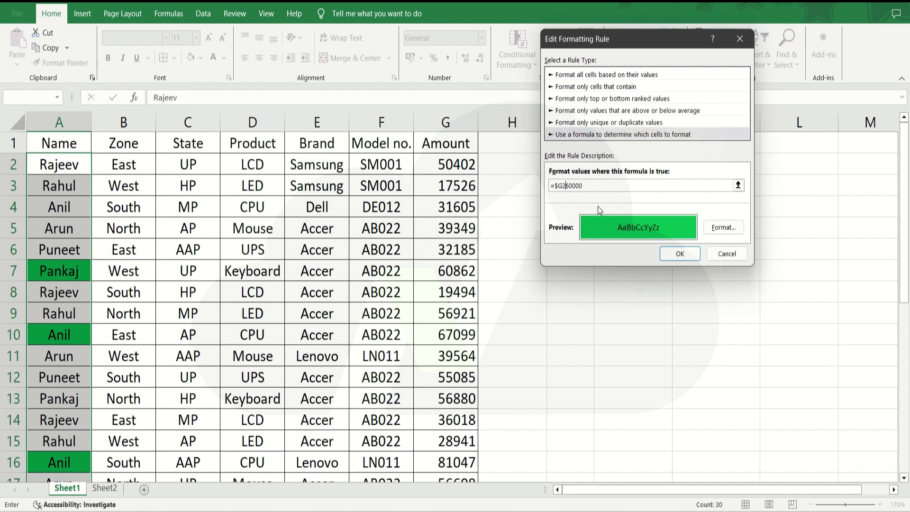
{"action": "left_click", "coordinate": [669, 255]}
{"action": "left_click", "coordinate": [709, 228]}
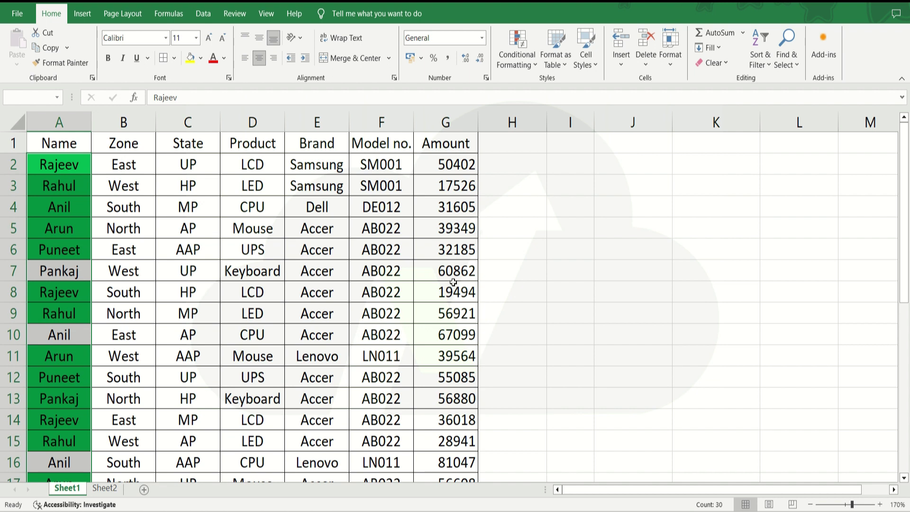
Step: Clear the conditional formatting rules from the selected name cells only
{"action": "left_click", "coordinate": [505, 64]}
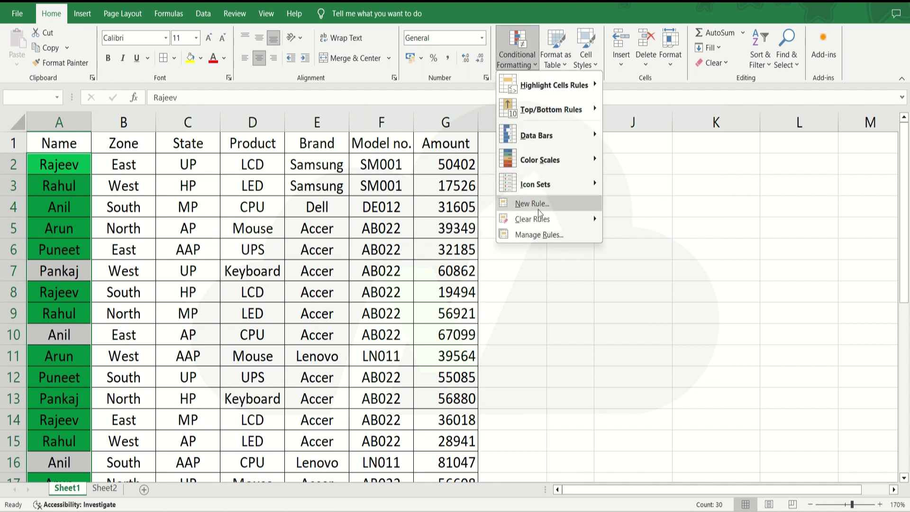
{"action": "mouse_move", "coordinate": [582, 221]}
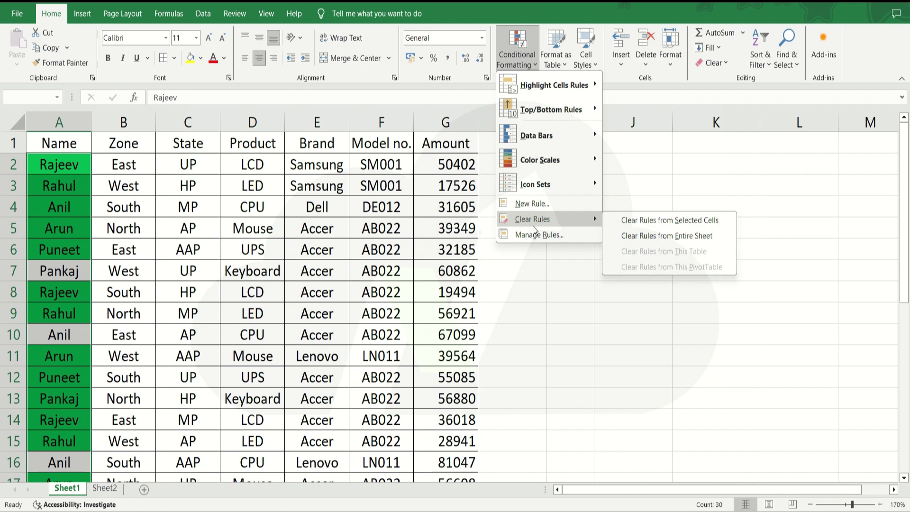
{"action": "left_click", "coordinate": [628, 221]}
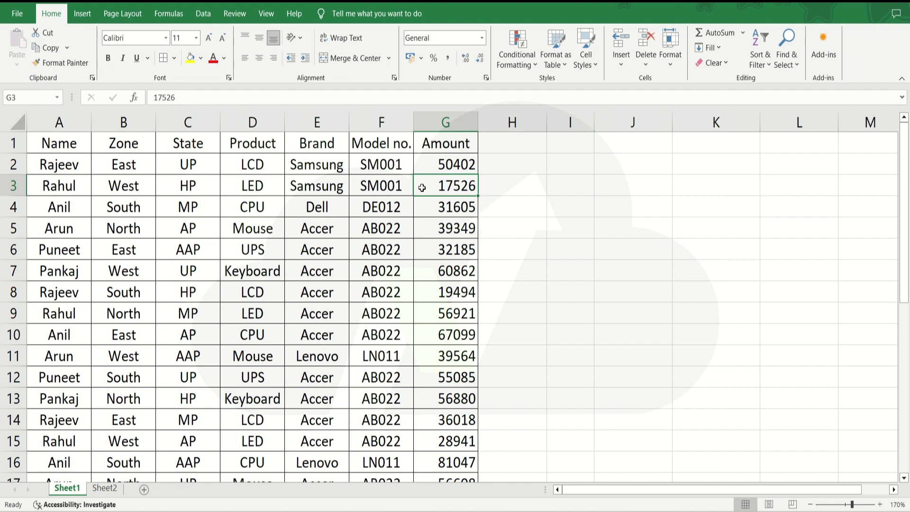
Step: Start a new conditional formatting rule for names A2:A31 that uses a formula to determine which cells to format
{"action": "left_click", "coordinate": [74, 170]}
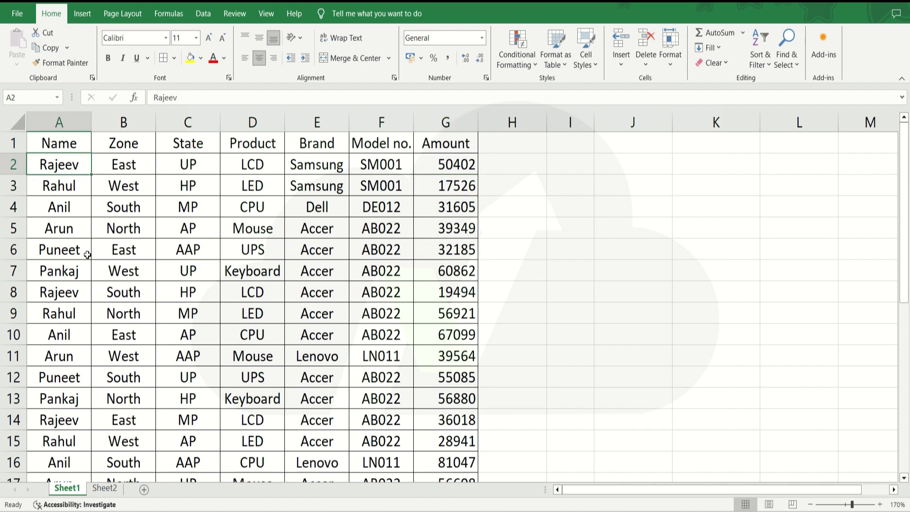
{"action": "key", "text": "ctrl+shift+Down"}
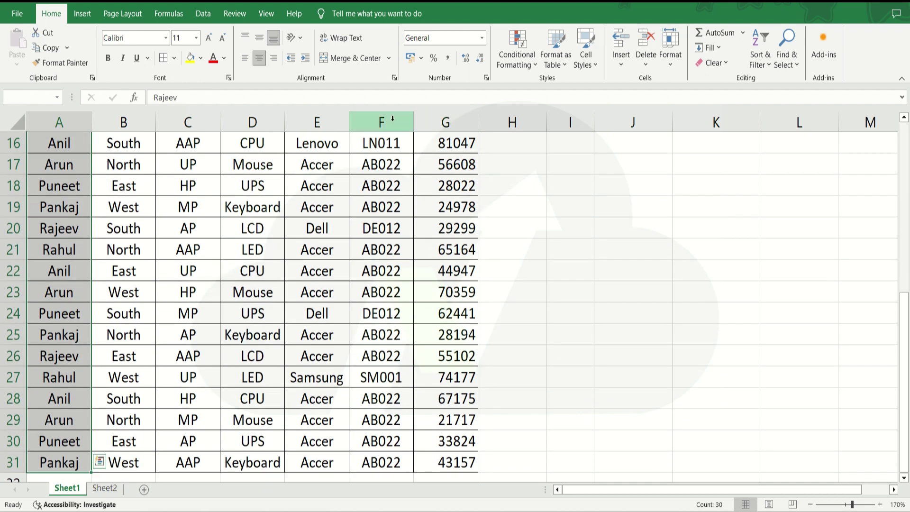
{"action": "left_click", "coordinate": [524, 61]}
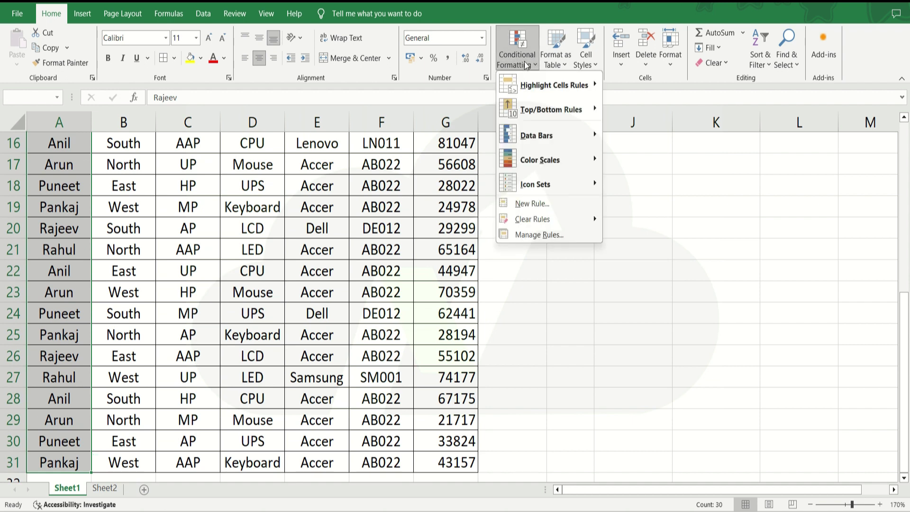
{"action": "left_click", "coordinate": [520, 204]}
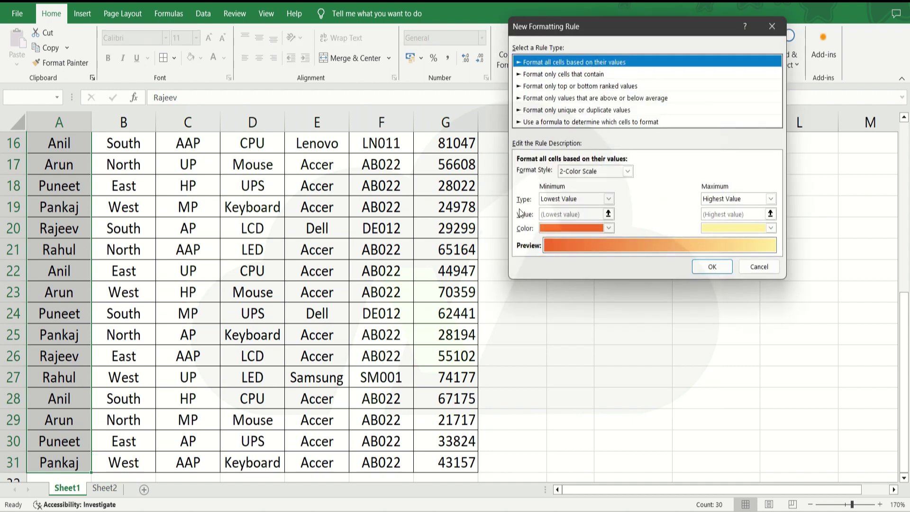
{"action": "left_click", "coordinate": [542, 122]}
{"action": "left_click", "coordinate": [537, 174]}
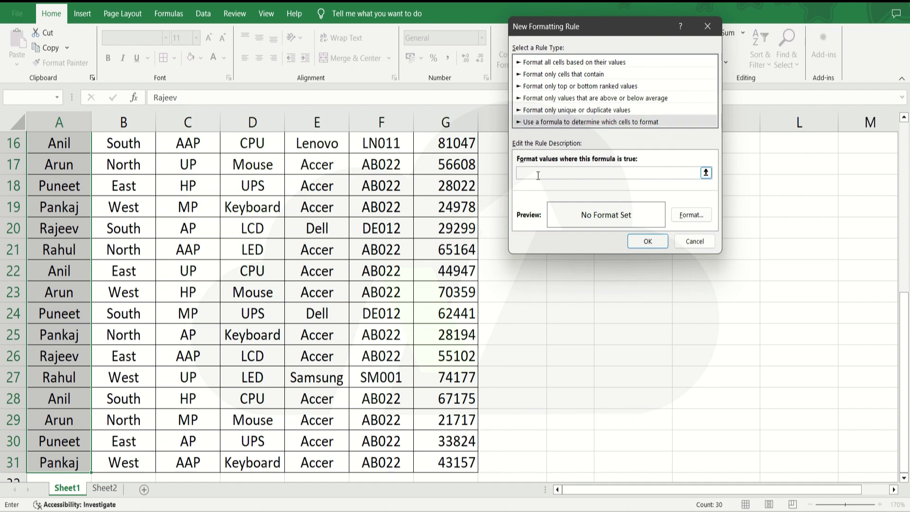
Step: Enter =and($G2>50000,$G2<60000) as the rule formula, locking only the column of the Amount reference
{"action": "type", "text": "=and("}
{"action": "left_click", "coordinate": [446, 185]}
{"action": "key", "text": "ctrl+Up"}
{"action": "key", "text": "Down"}
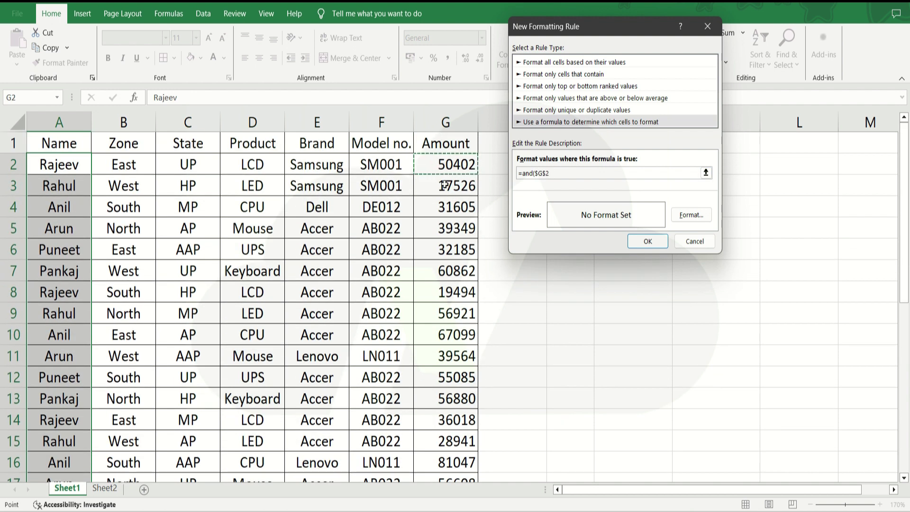
{"action": "key", "text": "F4"}
{"action": "key", "text": "F4"}
{"action": "type", "text": ">"}
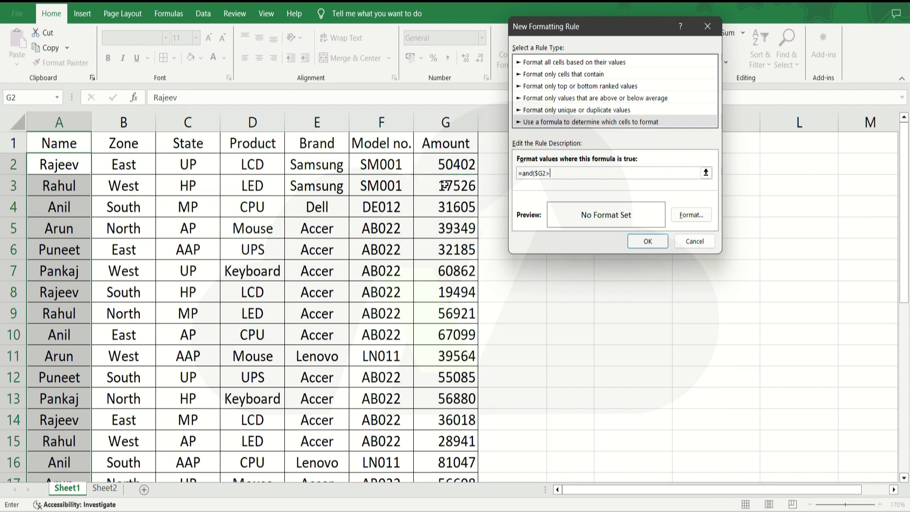
{"action": "type", "text": "50000"}
{"action": "left_click", "coordinate": [447, 167]}
{"action": "key", "text": "F4"}
{"action": "key", "text": "F4"}
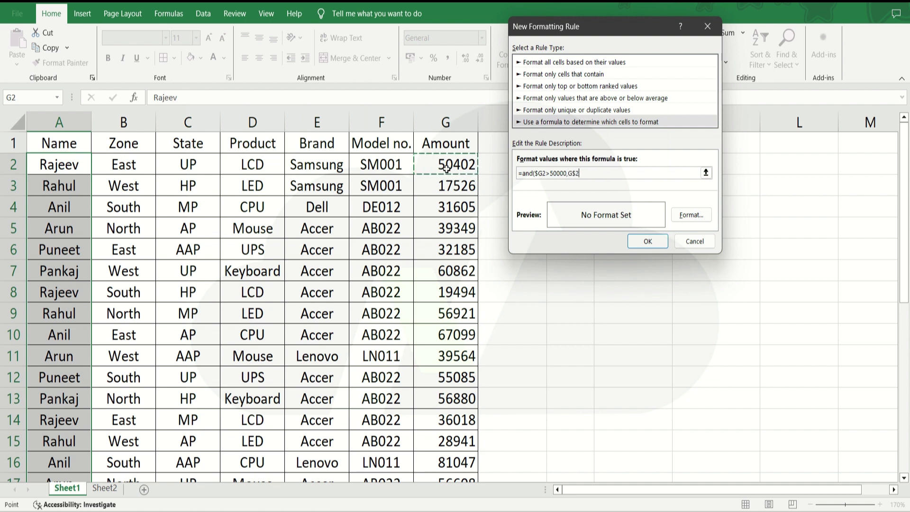
{"action": "type", "text": "<"}
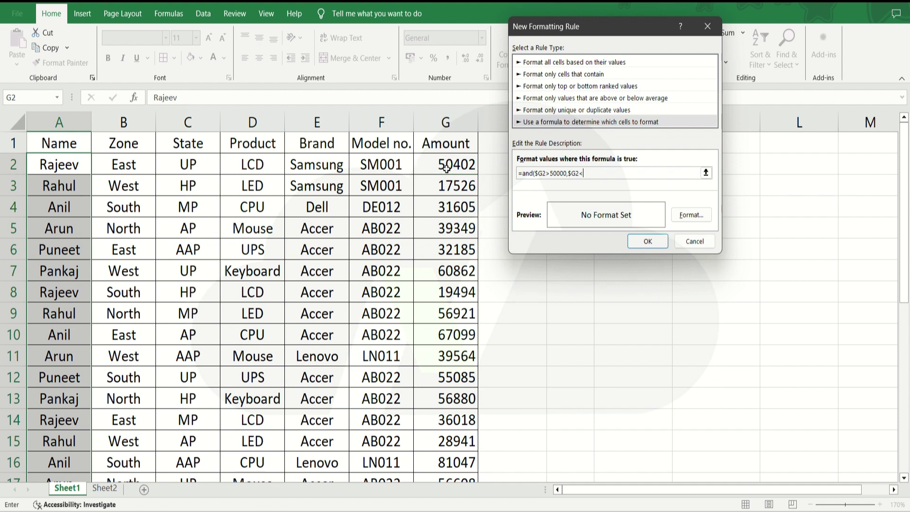
{"action": "type", "text": "60000)"}
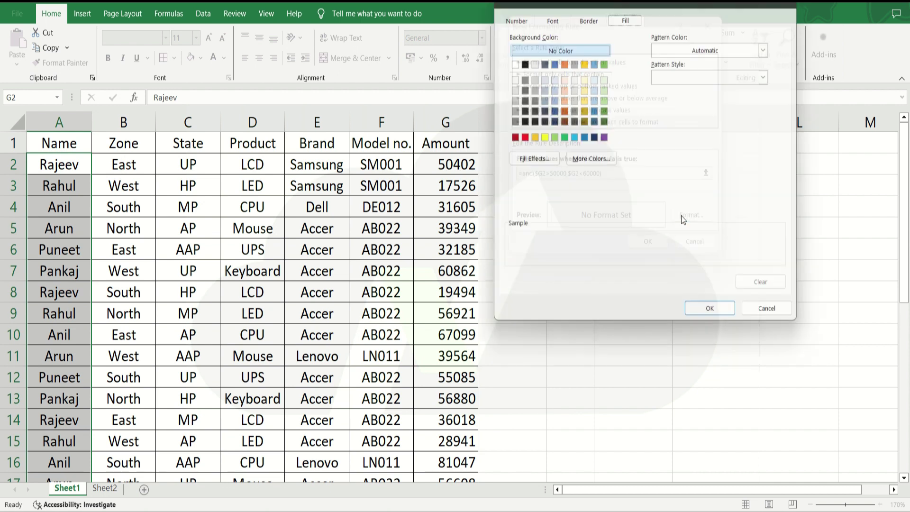
Step: Give the rule a green background fill and apply it to the selected names
{"action": "left_click", "coordinate": [682, 216]}
{"action": "left_click", "coordinate": [565, 134]}
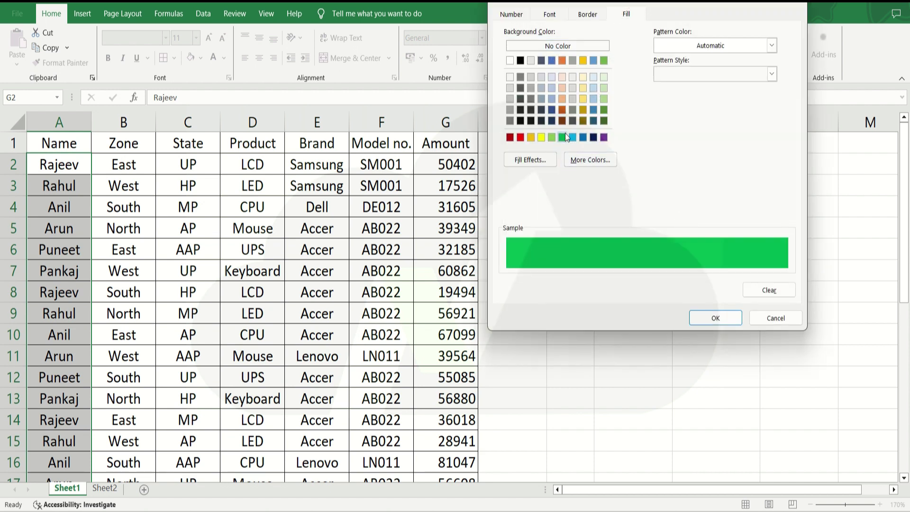
{"action": "left_click", "coordinate": [713, 318]}
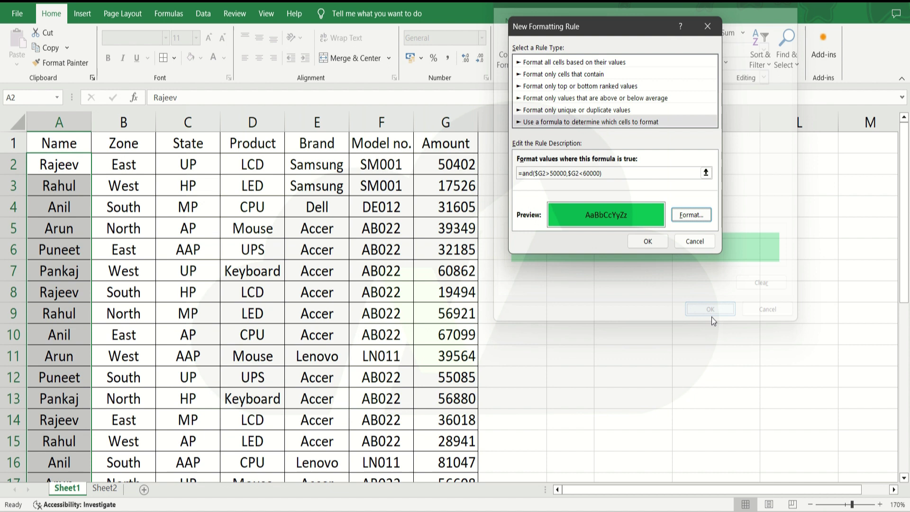
{"action": "left_click", "coordinate": [652, 245]}
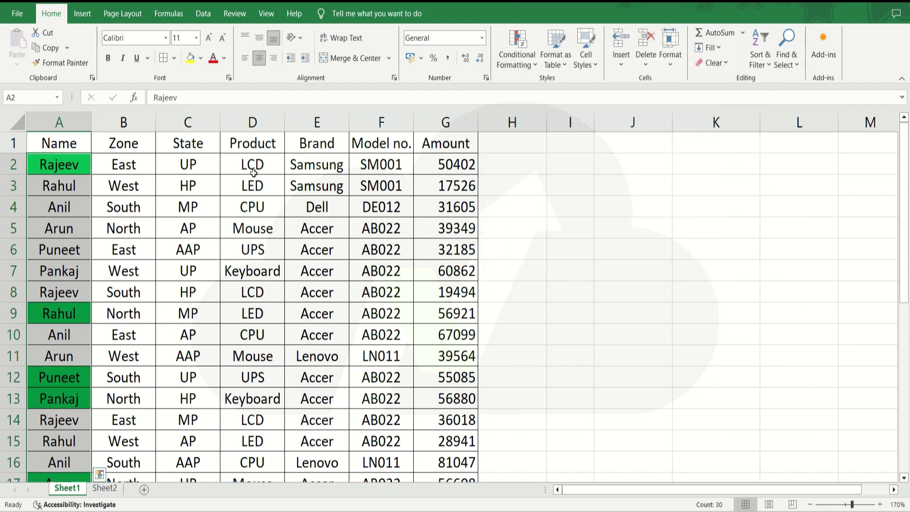
Step: Check the highlighted names in rows 2, 9 and 12 against their values in the Amount column
{"action": "left_click", "coordinate": [81, 164]}
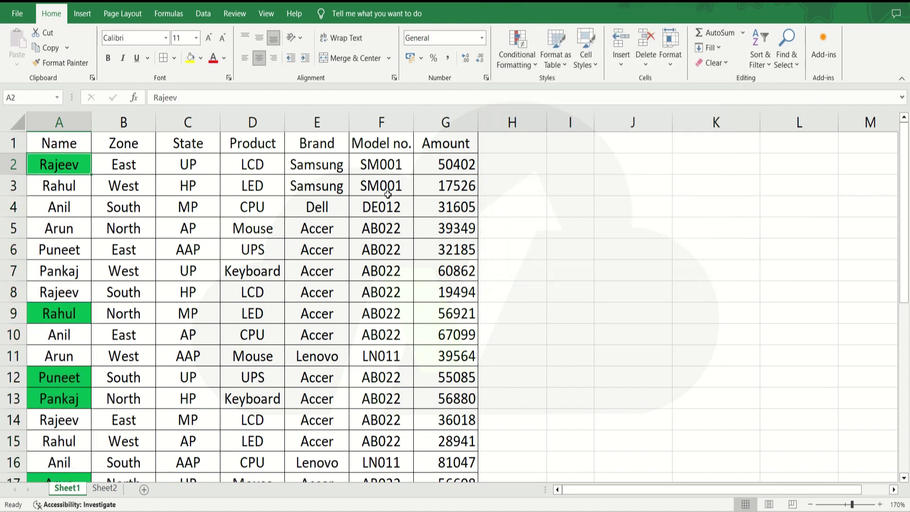
{"action": "left_click", "coordinate": [451, 164]}
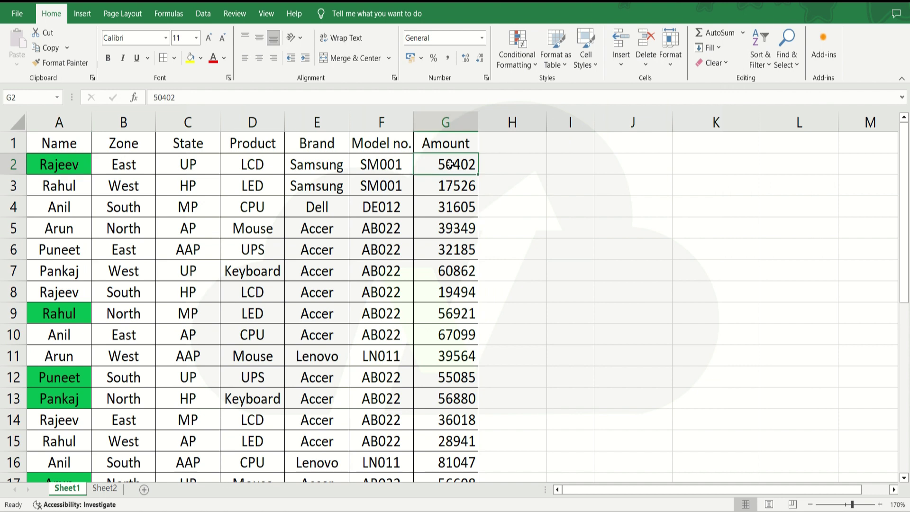
{"action": "left_click", "coordinate": [45, 170]}
{"action": "left_click", "coordinate": [44, 310]}
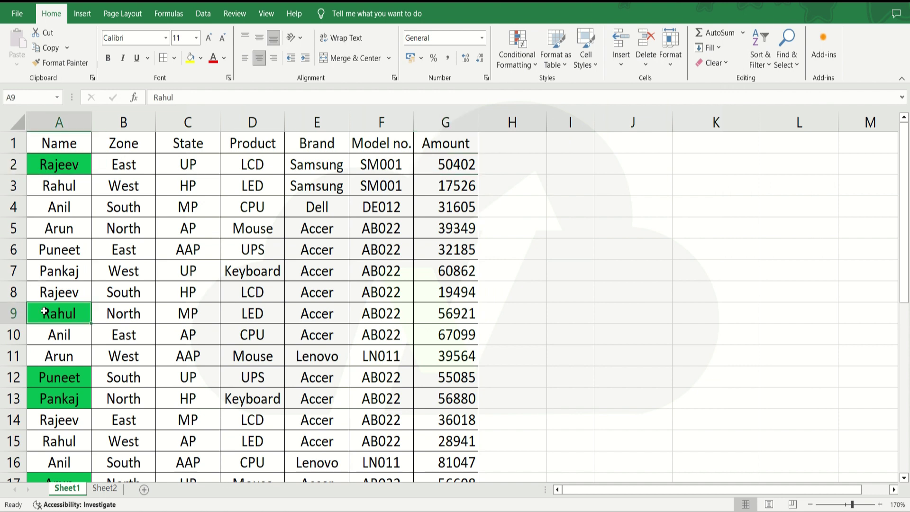
{"action": "left_click", "coordinate": [444, 313]}
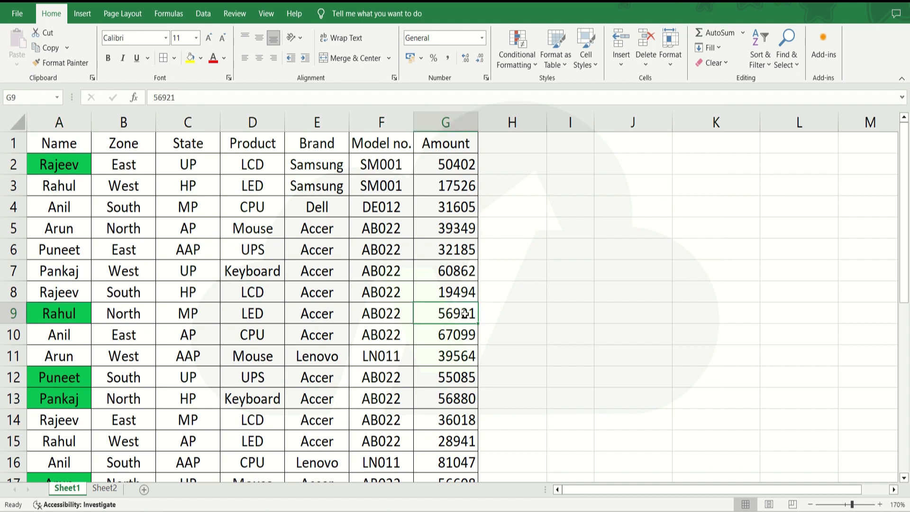
{"action": "left_click", "coordinate": [76, 378]}
{"action": "left_click", "coordinate": [453, 377]}
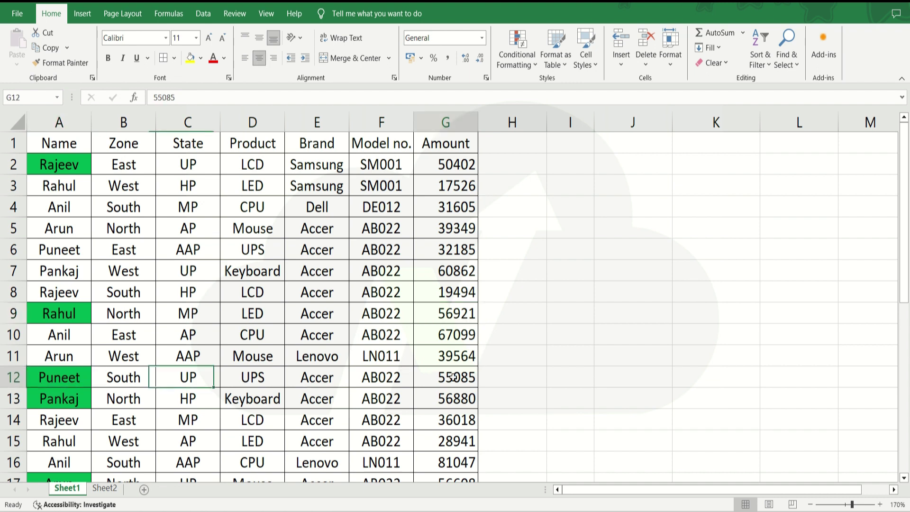
{"action": "left_click", "coordinate": [77, 165]}
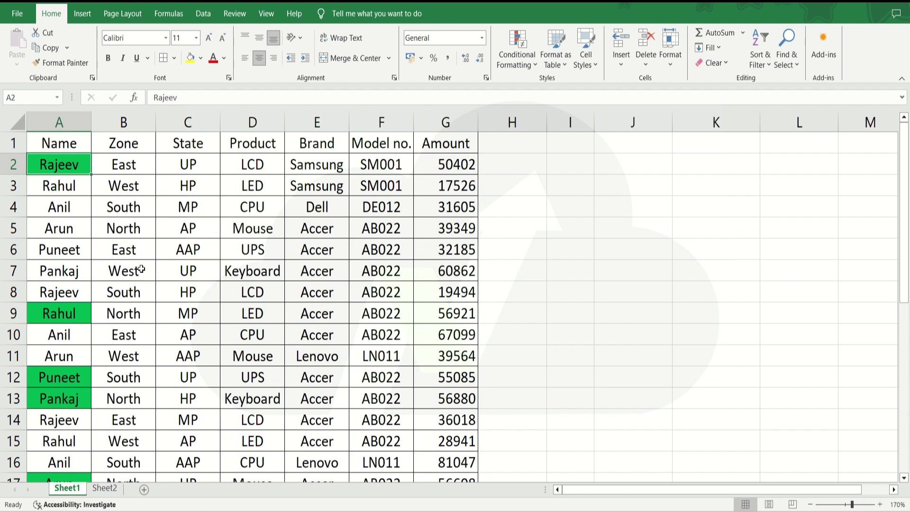
Step: Delete the AND-formula conditional formatting rule from the names in A2:A31
{"action": "key", "text": "ctrl+shift+Down"}
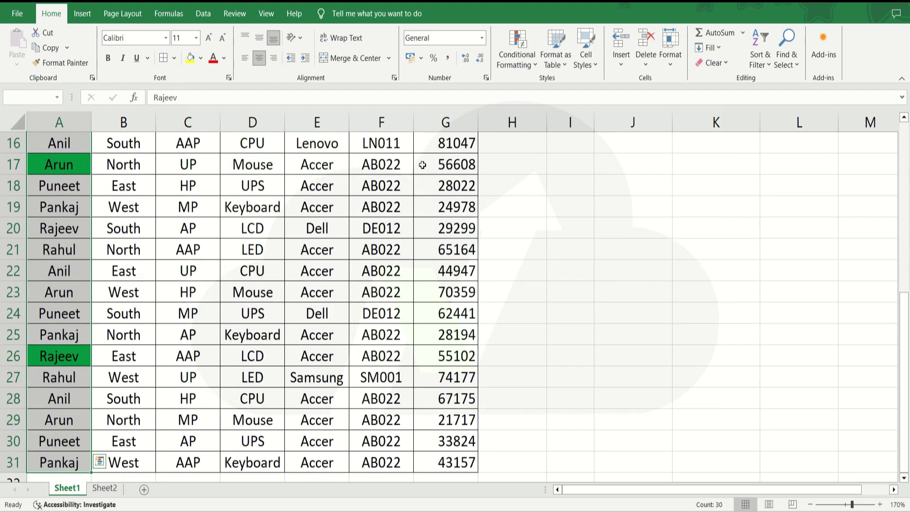
{"action": "left_click", "coordinate": [511, 63]}
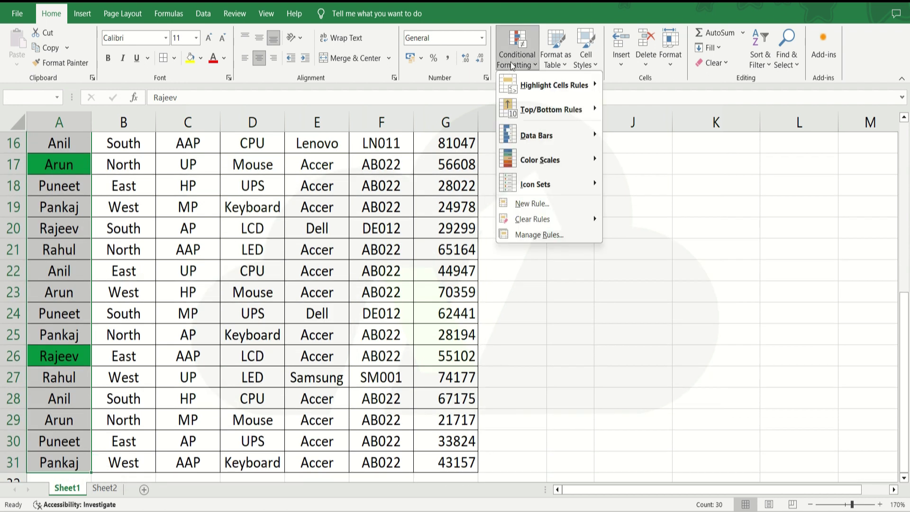
{"action": "left_click", "coordinate": [522, 234]}
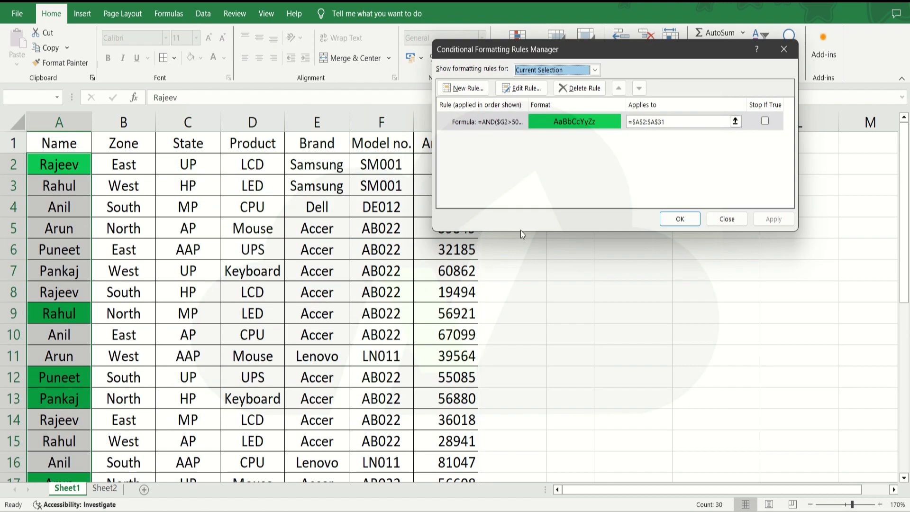
{"action": "left_click", "coordinate": [517, 90]}
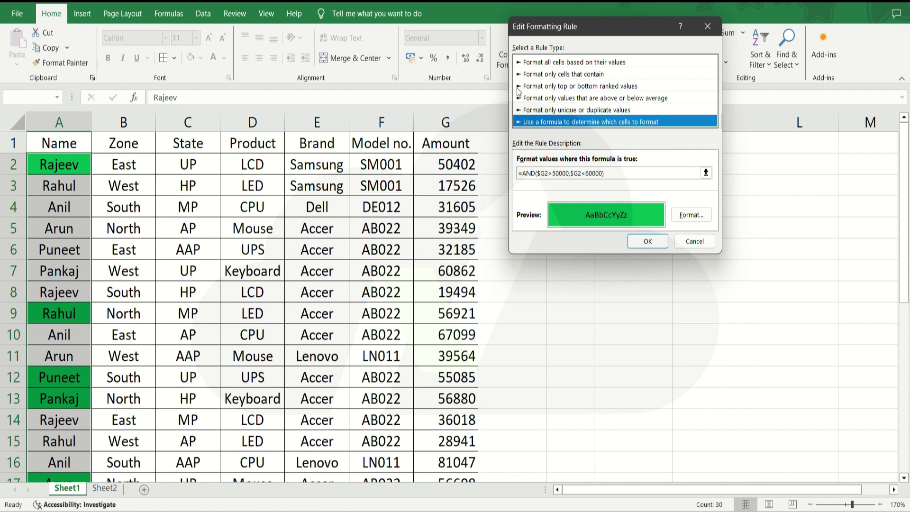
{"action": "key", "text": "Return"}
{"action": "left_click", "coordinate": [573, 90]}
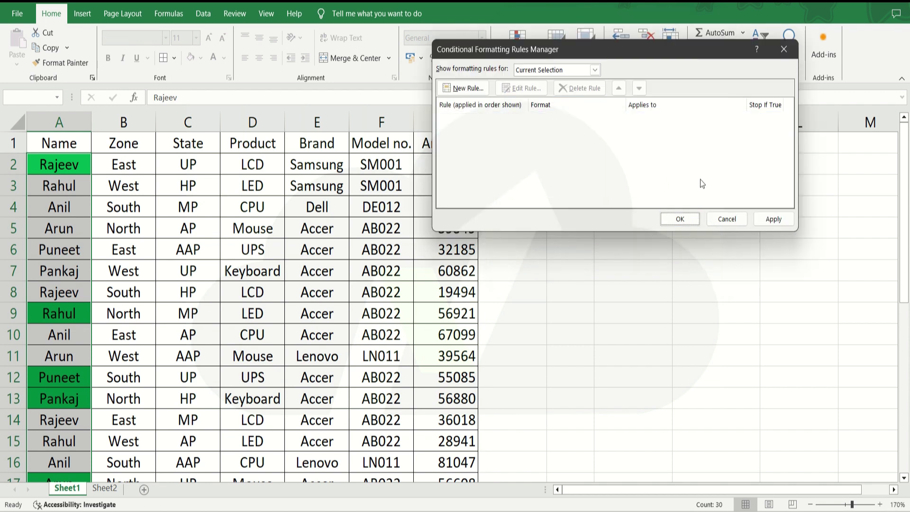
{"action": "left_click", "coordinate": [681, 220]}
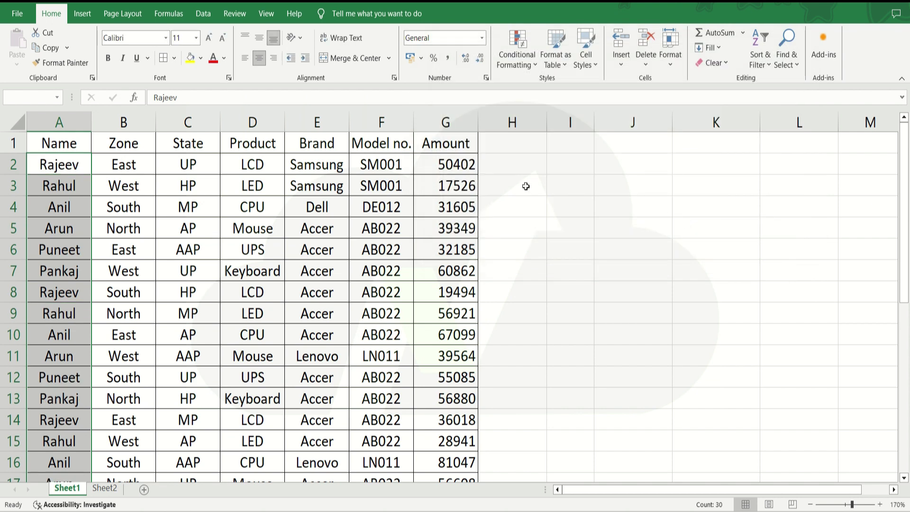
{"action": "left_click", "coordinate": [448, 181]}
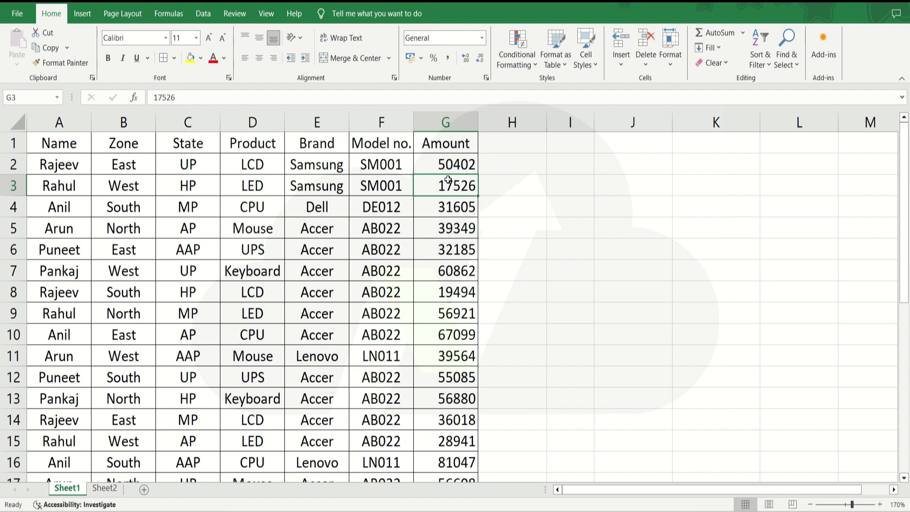
{"action": "key", "text": "Up"}
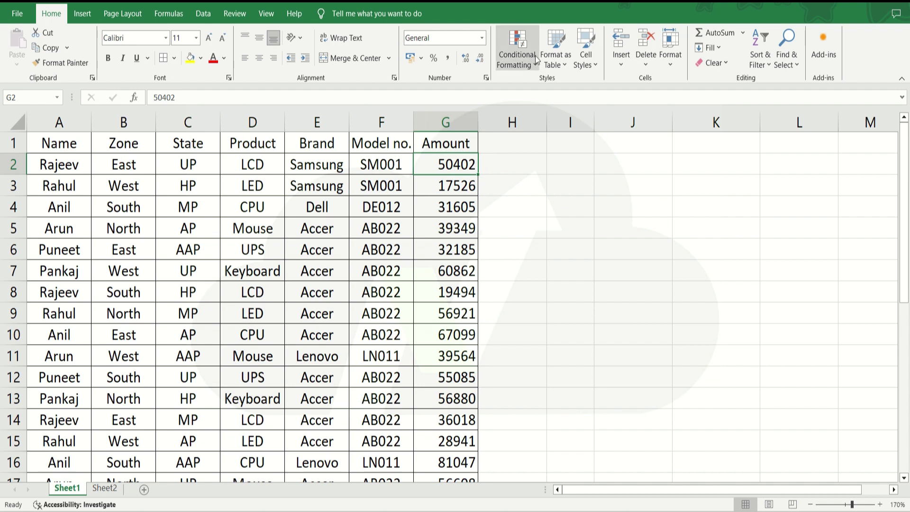
{"action": "left_click", "coordinate": [517, 59]}
{"action": "mouse_move", "coordinate": [526, 93]}
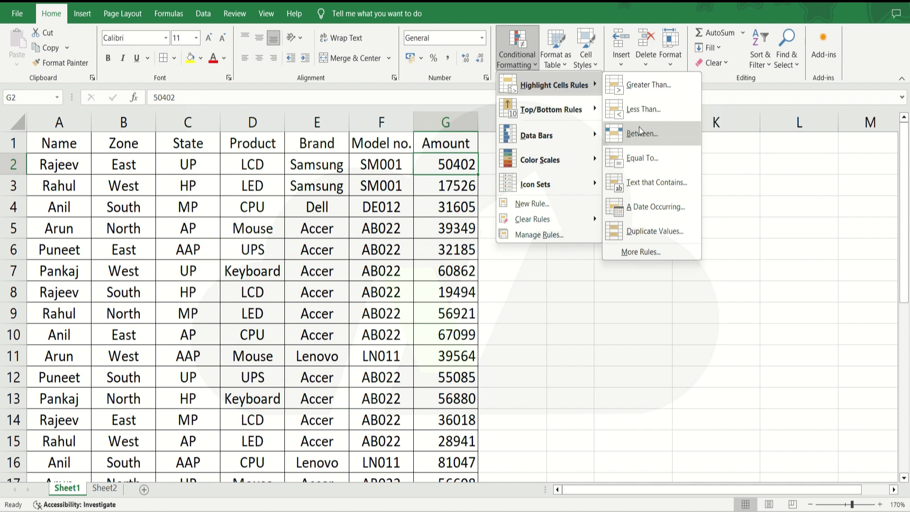
{"action": "left_click", "coordinate": [450, 161]}
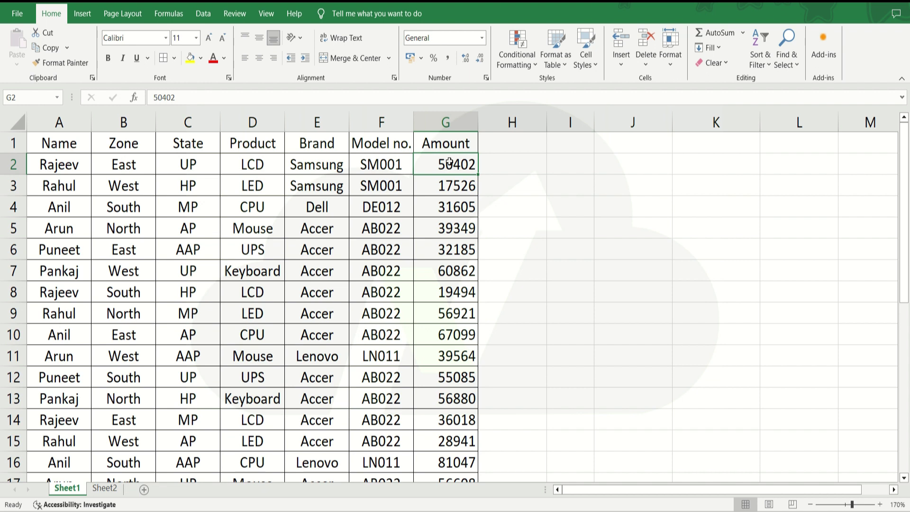
Step: Calculate the largest Amount in cell I4 with the formula =MAX(G2:G31)
{"action": "key", "text": "ctrl+Left"}
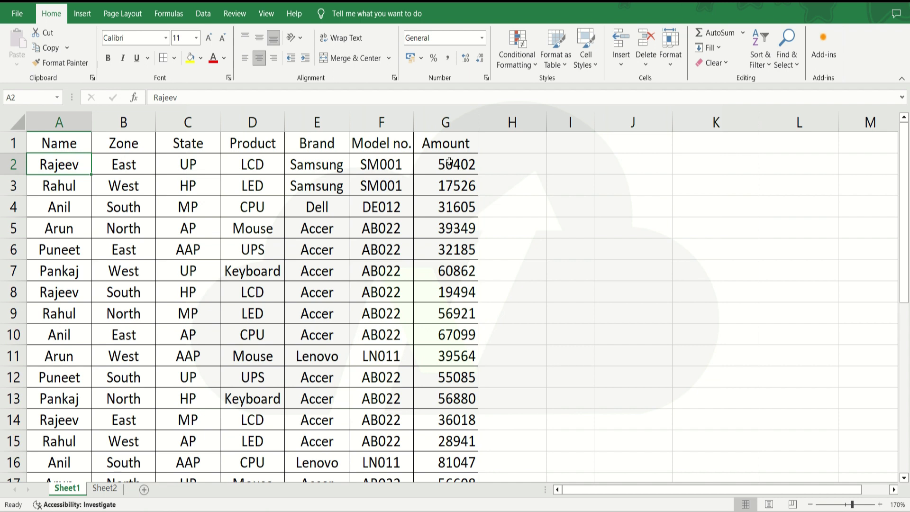
{"action": "key", "text": "Right"}
{"action": "key", "text": "Right"}
{"action": "key", "text": "Right"}
{"action": "key", "text": "Right"}
{"action": "key", "text": "Right"}
{"action": "key", "text": "Right"}
{"action": "key", "text": "Right"}
{"action": "key", "text": "Right"}
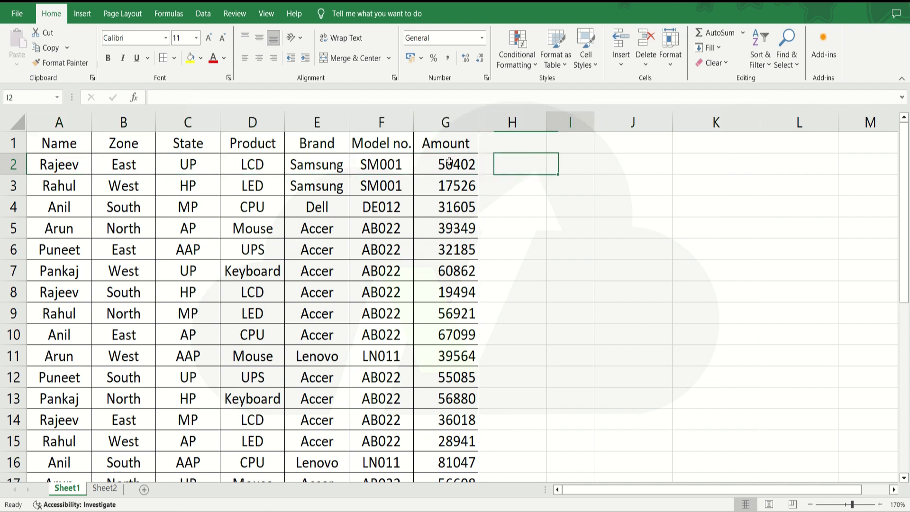
{"action": "key", "text": "Down"}
{"action": "key", "text": "Down"}
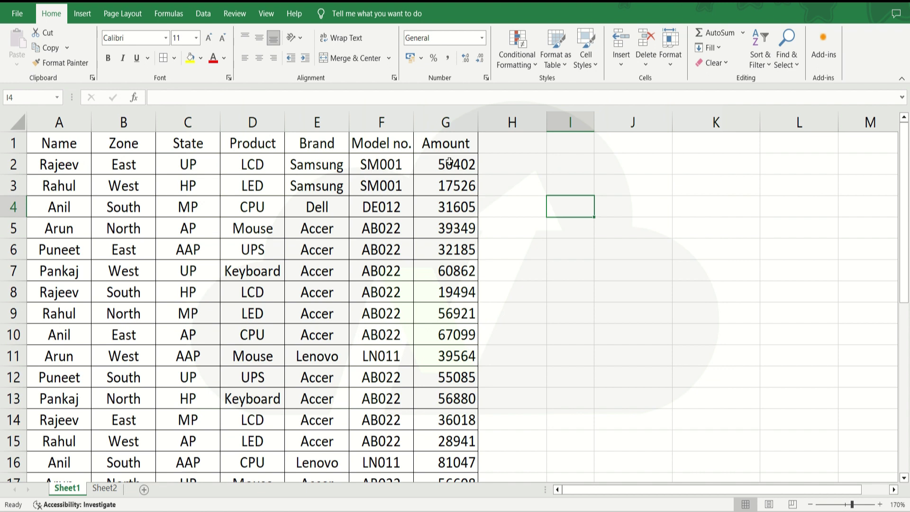
{"action": "type", "text": "=max"}
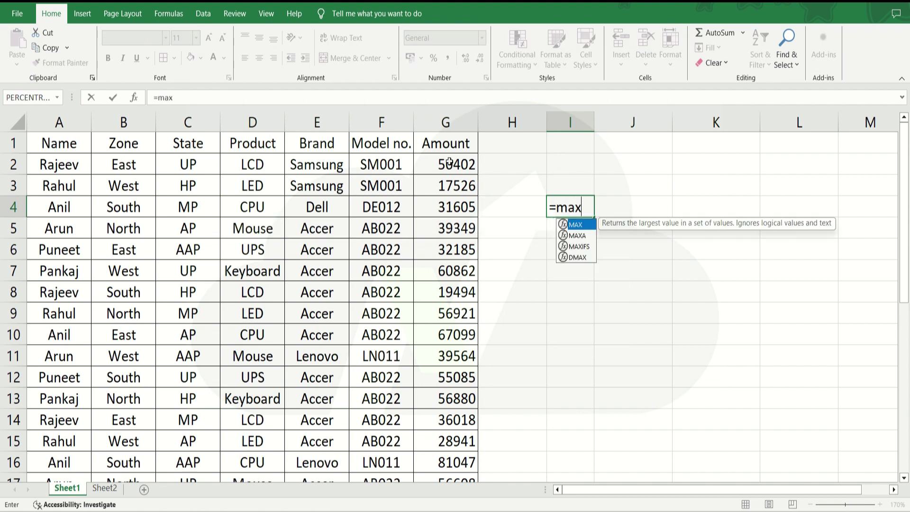
{"action": "key", "text": "Tab"}
{"action": "key", "text": "Left"}
{"action": "key", "text": "Left"}
{"action": "key", "text": "Up"}
{"action": "key", "text": "Up"}
{"action": "key", "text": "Up"}
{"action": "key", "text": "Down"}
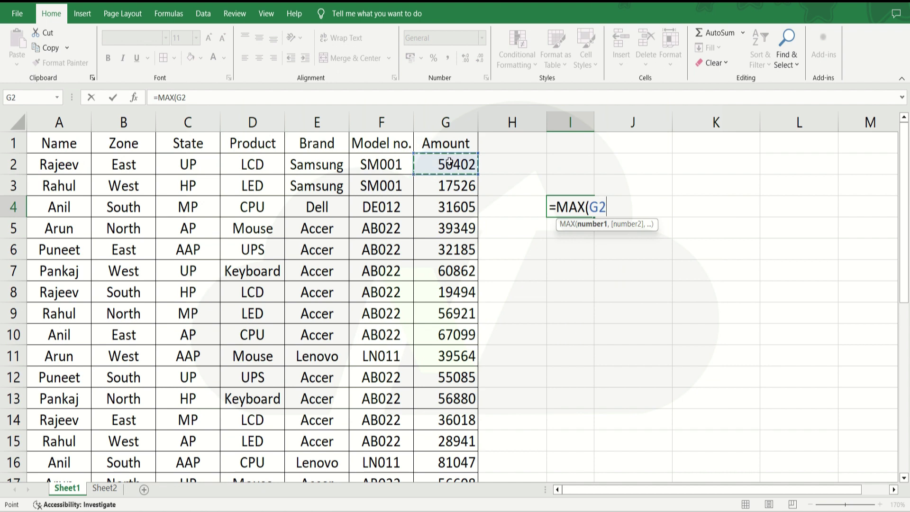
{"action": "key", "text": "ctrl+shift+Down"}
{"action": "key", "text": "ctrl+Return"}
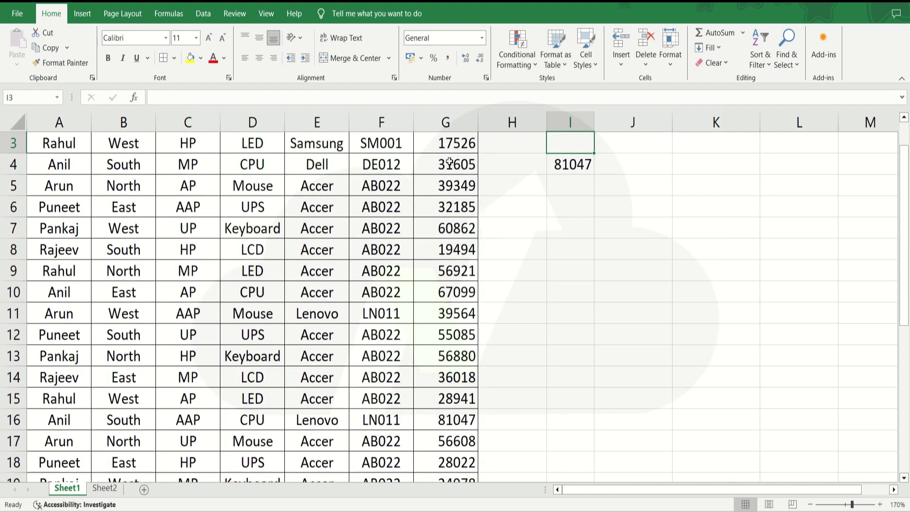
Step: Start a new conditional formatting rule for names A2:A31 that uses a formula to determine which cells to format
{"action": "key", "text": "Up"}
{"action": "key", "text": "Up"}
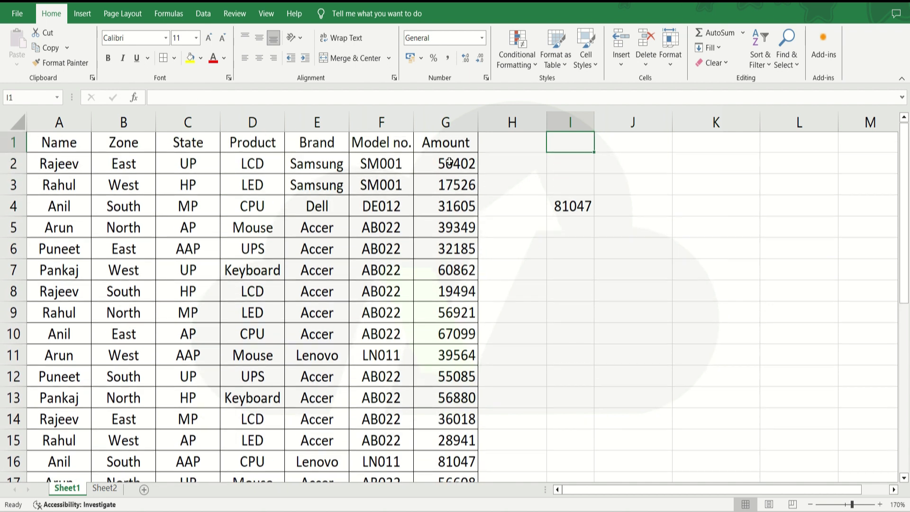
{"action": "key", "text": "Down"}
{"action": "key", "text": "Down"}
{"action": "key", "text": "Left"}
{"action": "key", "text": "Left"}
{"action": "key", "text": "Left"}
{"action": "key", "text": "Left"}
{"action": "key", "text": "Left"}
{"action": "key", "text": "Left"}
{"action": "key", "text": "Left"}
{"action": "key", "text": "Left"}
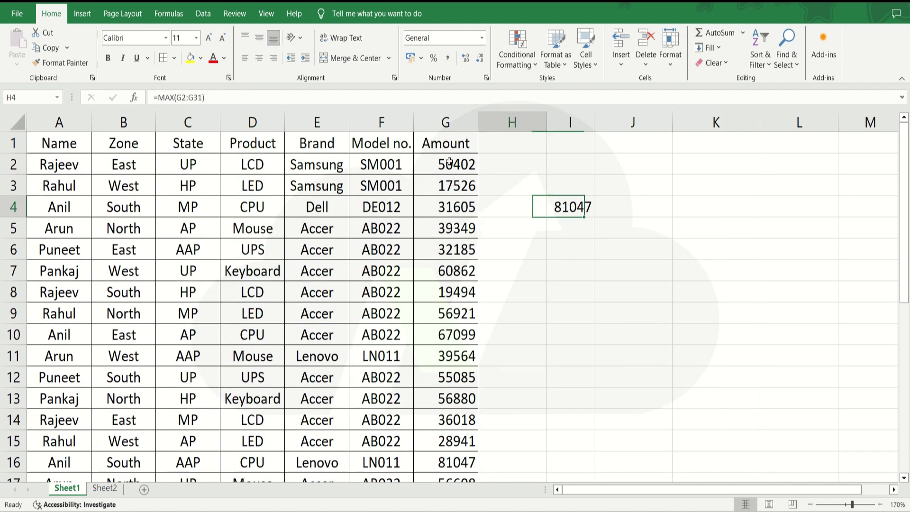
{"action": "key", "text": "Up"}
{"action": "key", "text": "Up"}
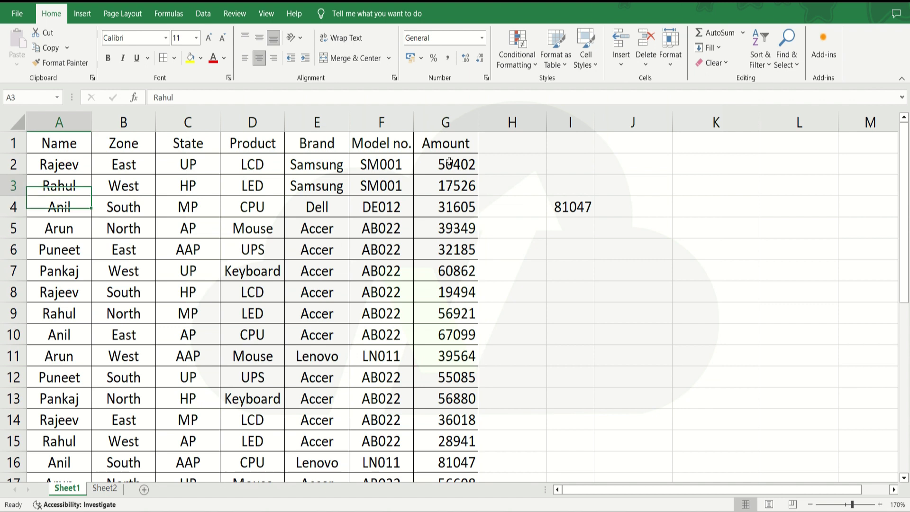
{"action": "key", "text": "Down"}
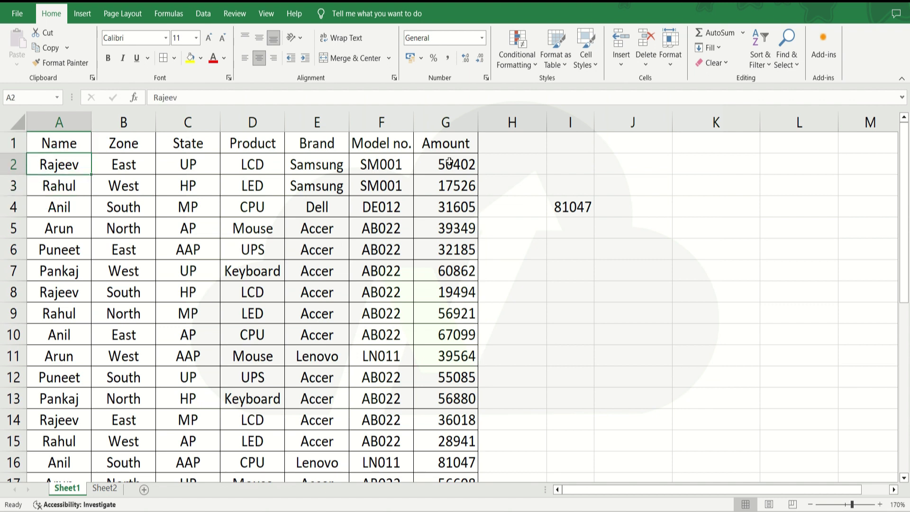
{"action": "key", "text": "ctrl+shift+Down"}
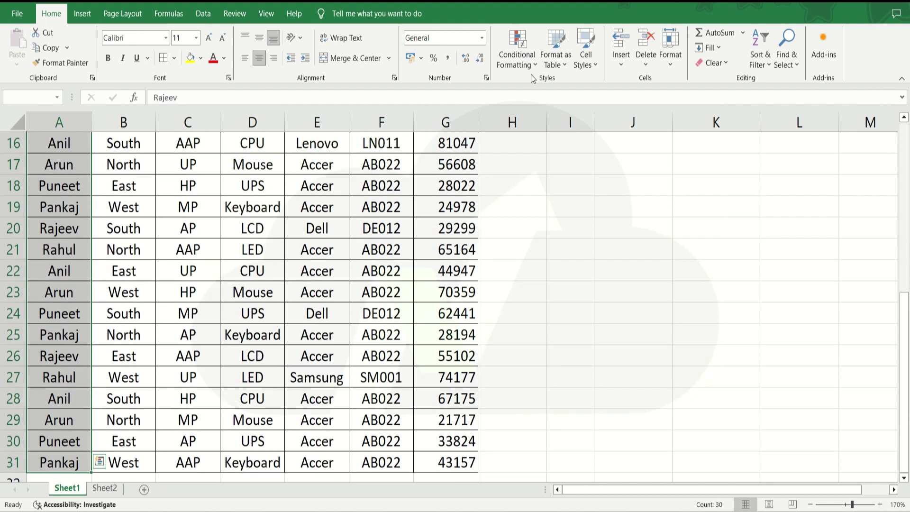
{"action": "left_click", "coordinate": [519, 67]}
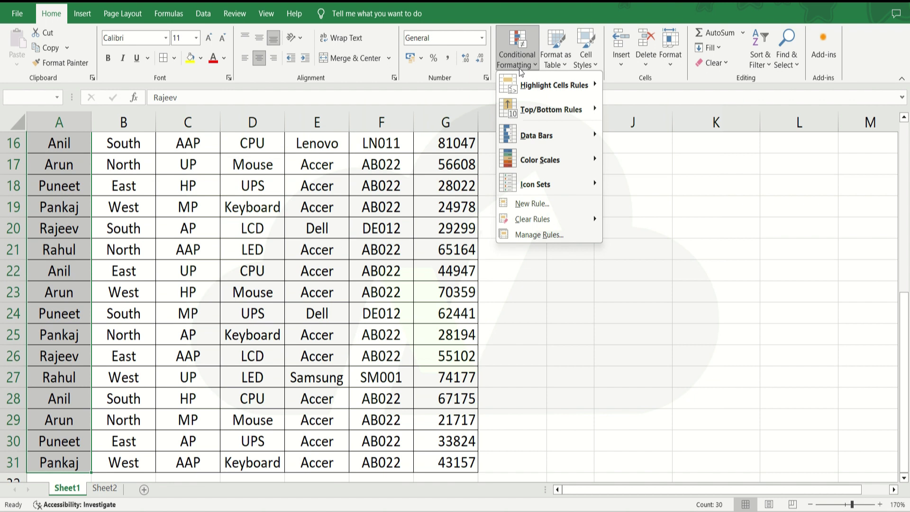
{"action": "left_click", "coordinate": [520, 204]}
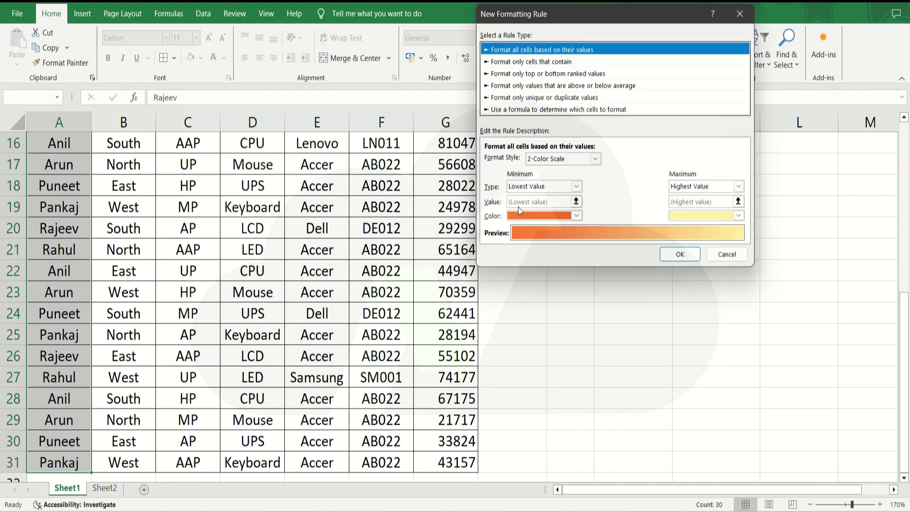
{"action": "left_click", "coordinate": [509, 110]}
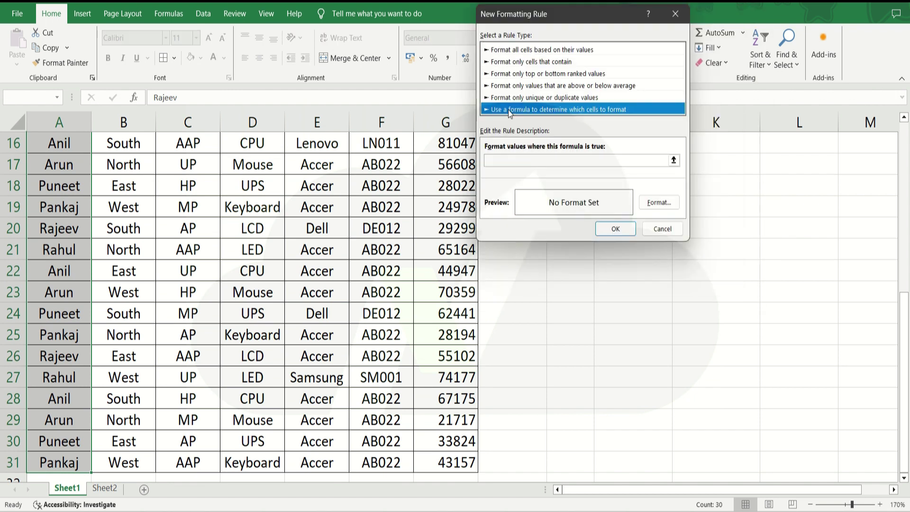
Step: Enter =max($G$2:$G$31) as the start of the rule formula, covering the whole Amount range with absolute references
{"action": "left_click", "coordinate": [518, 160]}
{"action": "type", "text": "=max"}
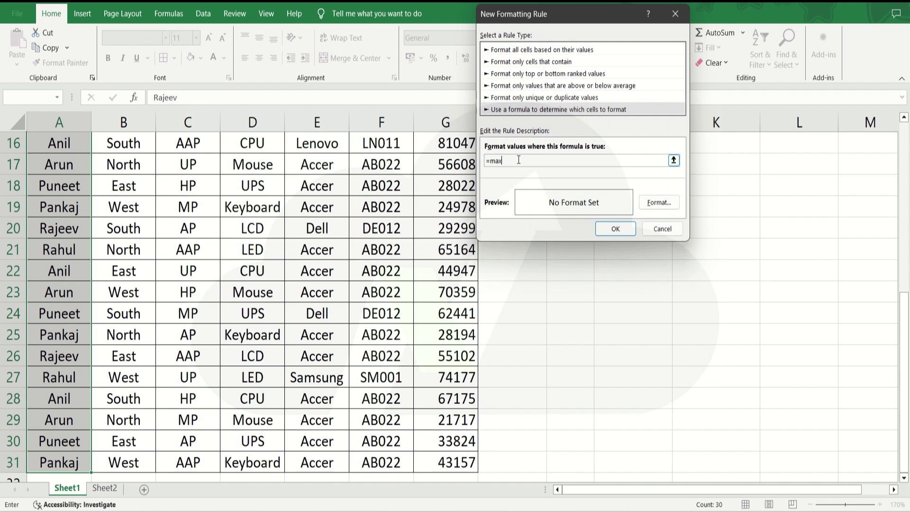
{"action": "type", "text": "("}
{"action": "left_click", "coordinate": [452, 186]}
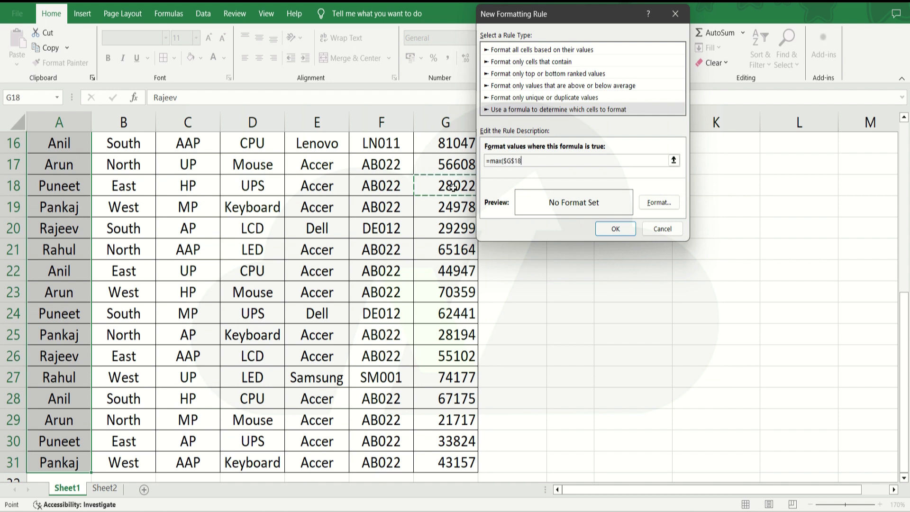
{"action": "key", "text": "ctrl+Up"}
{"action": "key", "text": "Down"}
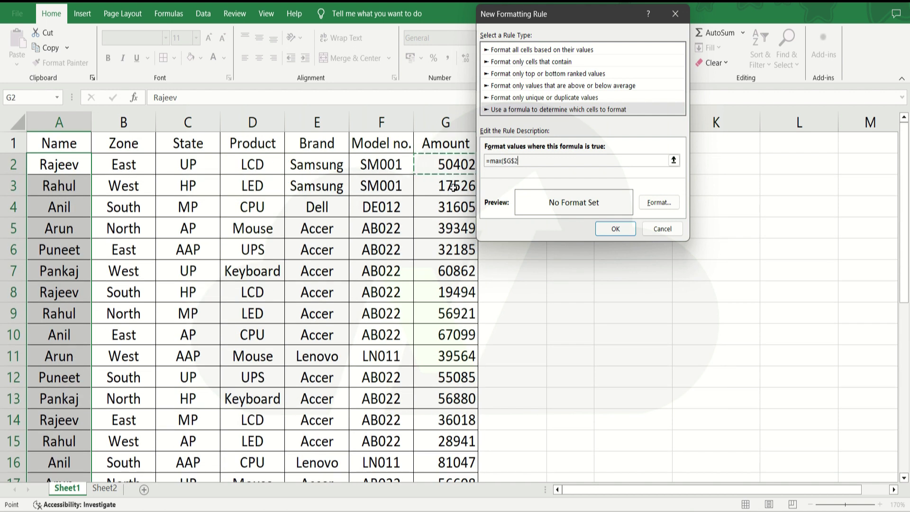
{"action": "key", "text": "ctrl+shift+Down"}
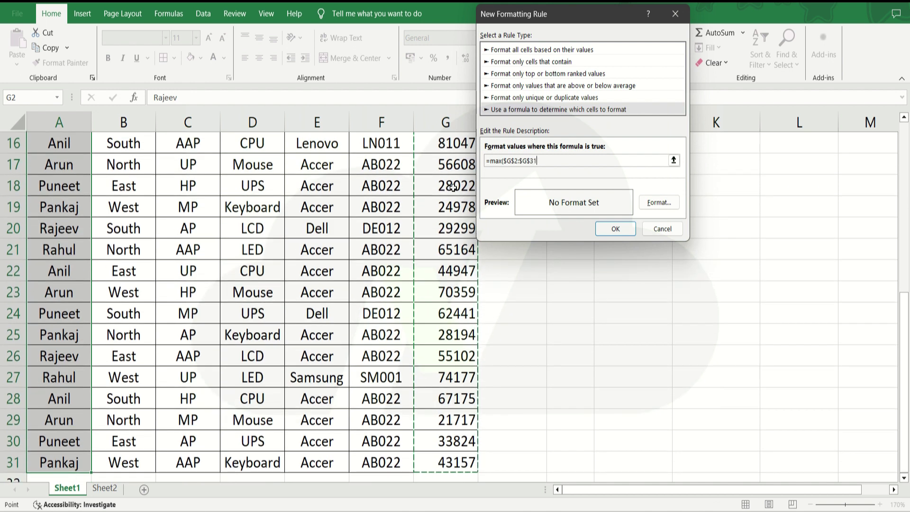
{"action": "type", "text": ")"}
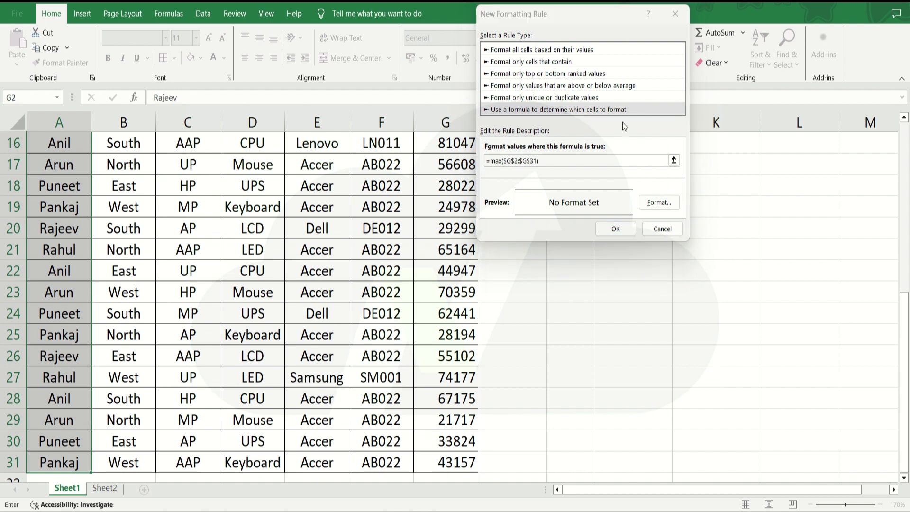
Step: Extend the rule formula with =$G2 to compare the maximum with each row's Amount, locking only the column
{"action": "left_click", "coordinate": [552, 161]}
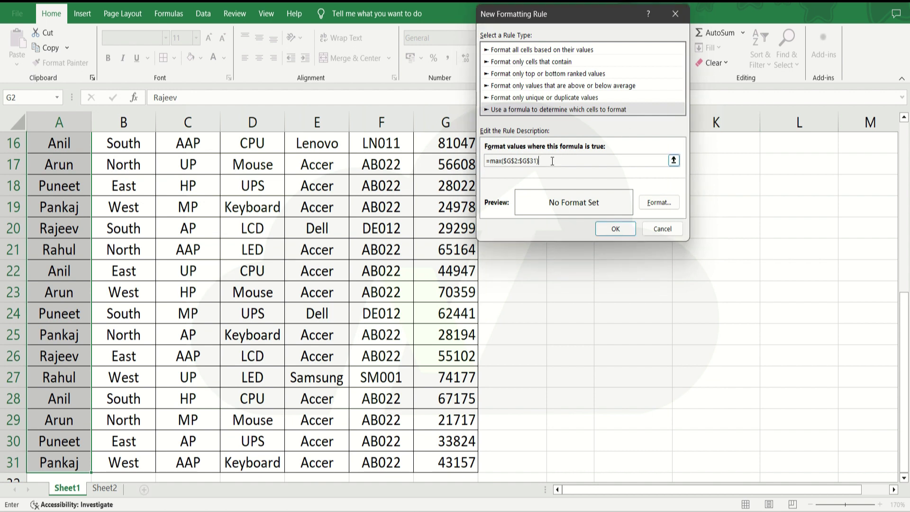
{"action": "type", "text": "="}
{"action": "left_click", "coordinate": [444, 198]}
{"action": "key", "text": "Up"}
{"action": "key", "text": "Up"}
{"action": "key", "text": "Up"}
{"action": "key", "text": "Up"}
{"action": "key", "text": "Up"}
{"action": "key", "text": "Up"}
{"action": "key", "text": "Up"}
{"action": "key", "text": "Up"}
{"action": "key", "text": "Up"}
{"action": "key", "text": "Up"}
{"action": "key", "text": "Up"}
{"action": "key", "text": "Up"}
{"action": "key", "text": "Up"}
{"action": "key", "text": "Up"}
{"action": "key", "text": "Up"}
{"action": "key", "text": "Up"}
{"action": "key", "text": "Up"}
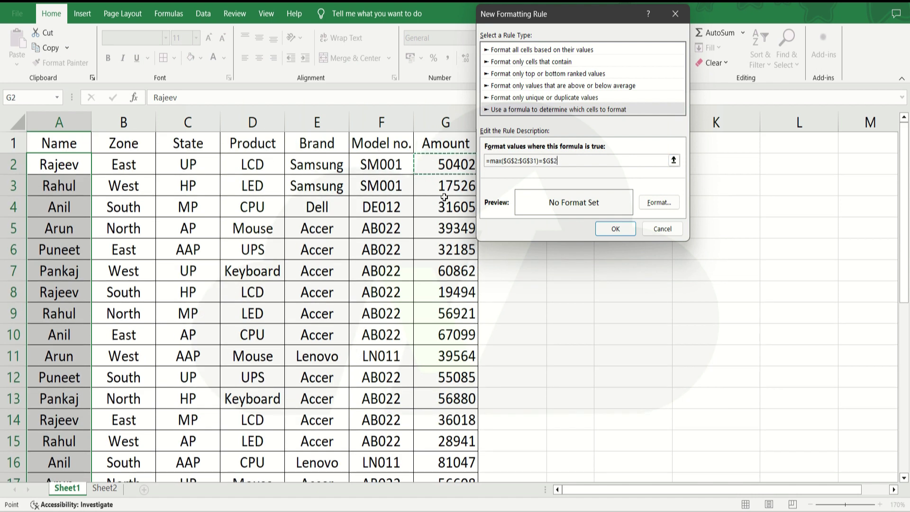
{"action": "key", "text": "F4"}
{"action": "key", "text": "F4"}
Step: Give the maximum-amount rule a green background fill and apply it to the selected names
{"action": "left_click", "coordinate": [658, 204]}
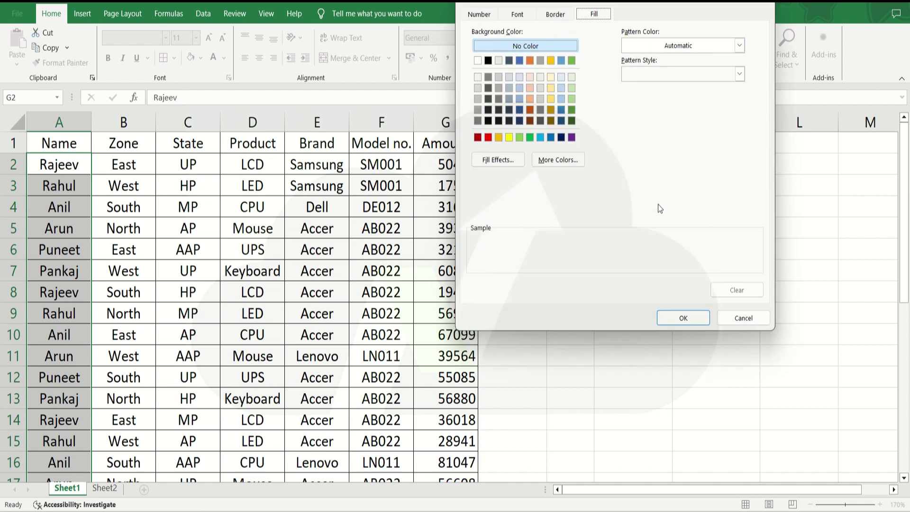
{"action": "left_click", "coordinate": [530, 140]}
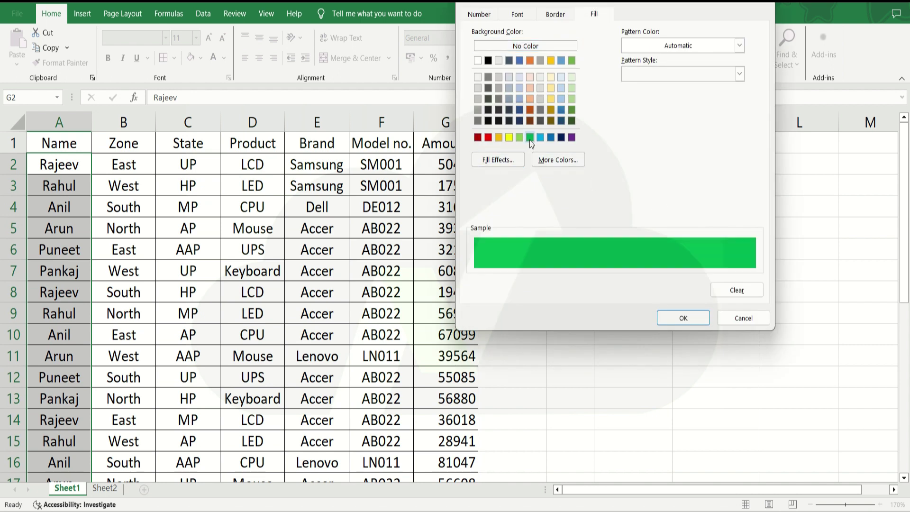
{"action": "left_click", "coordinate": [662, 320]}
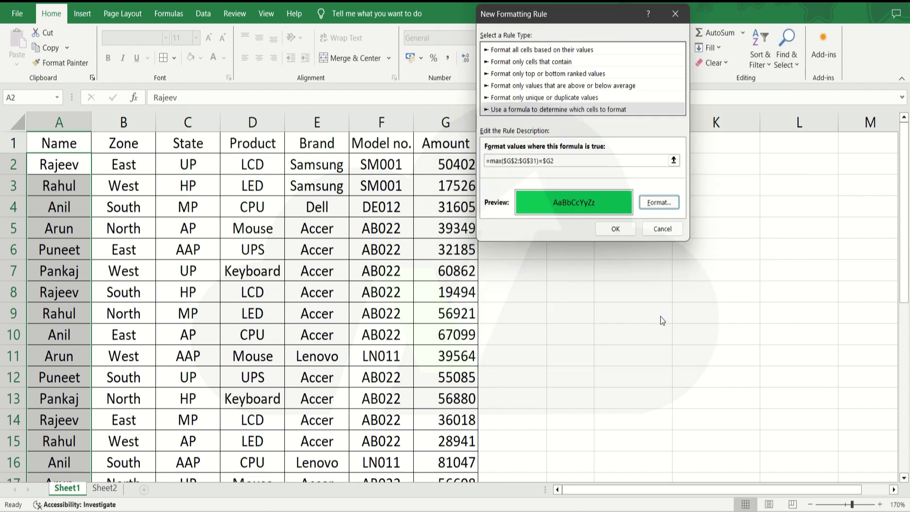
{"action": "left_click", "coordinate": [611, 229]}
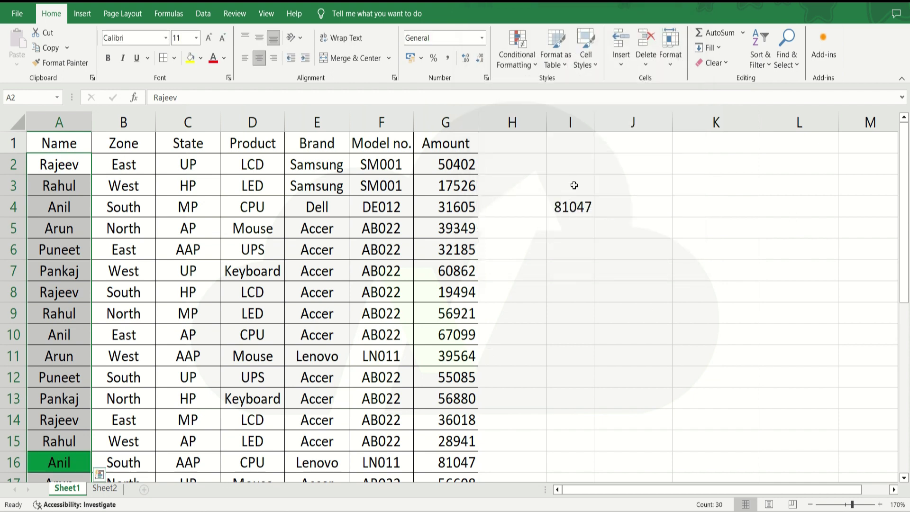
Step: Compare the MAX formula result in I4 with the Amount in the highlighted name's row 16
{"action": "left_click", "coordinate": [564, 207]}
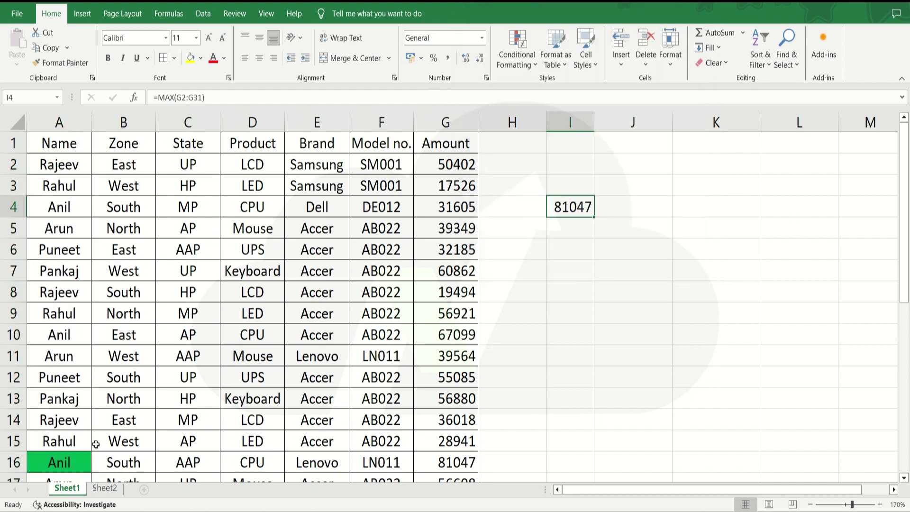
{"action": "left_click", "coordinate": [65, 462]}
{"action": "key", "text": "Right"}
{"action": "key", "text": "Right"}
{"action": "key", "text": "Right"}
{"action": "key", "text": "Right"}
{"action": "key", "text": "Right"}
{"action": "key", "text": "Right"}
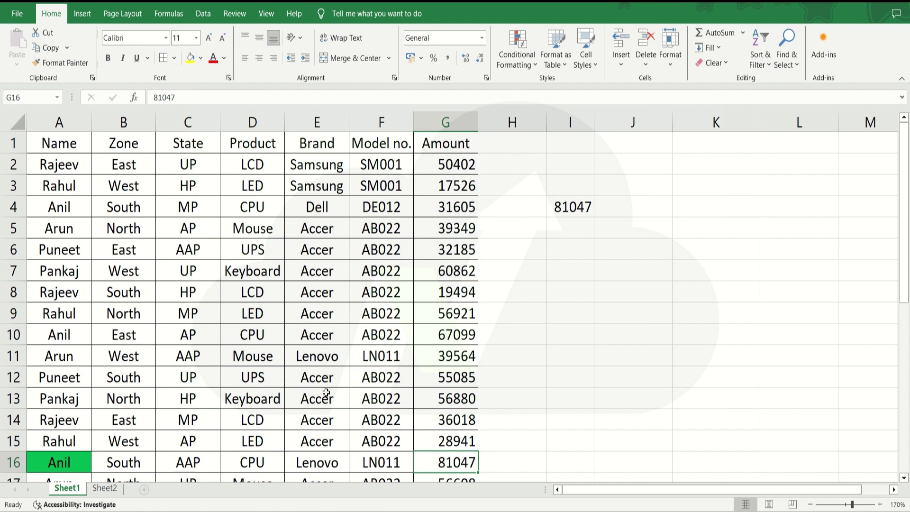
Step: Open the maximum-amount conditional formatting rule on names A2:A31 for editing
{"action": "left_click", "coordinate": [66, 163]}
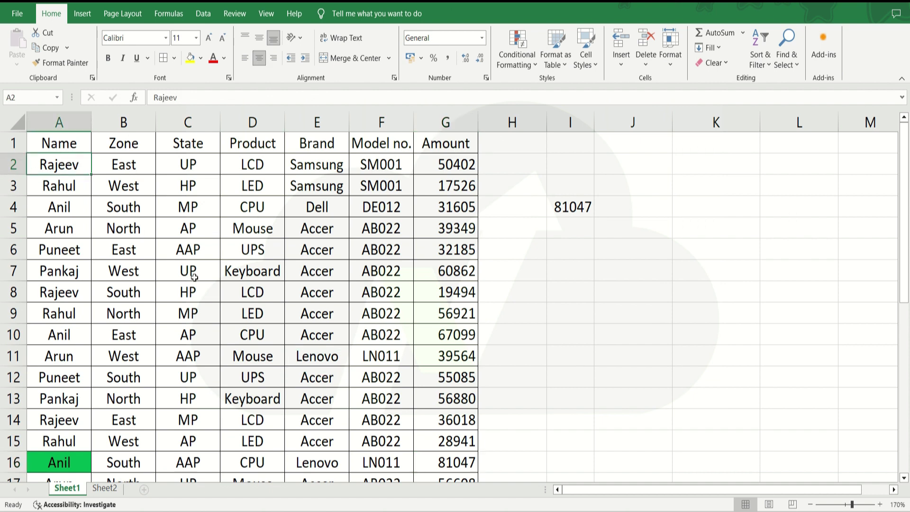
{"action": "key", "text": "ctrl+shift+Down"}
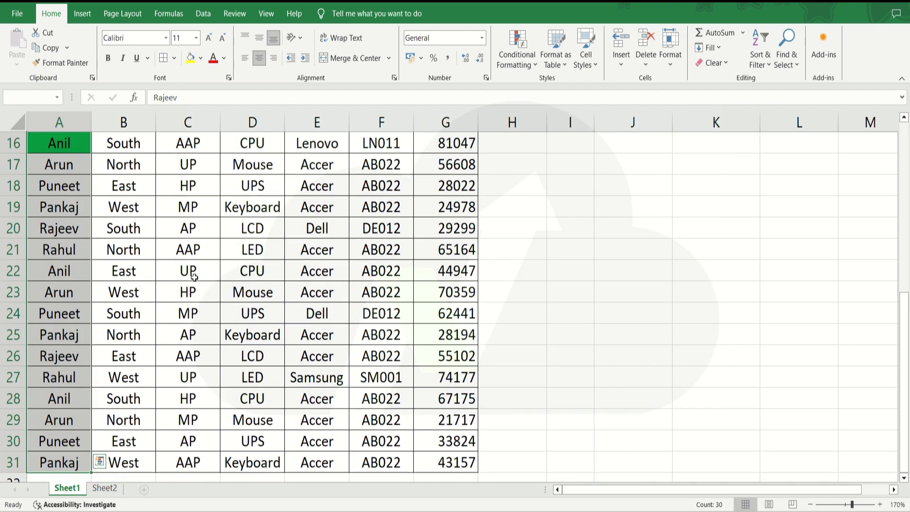
{"action": "left_click", "coordinate": [506, 66]}
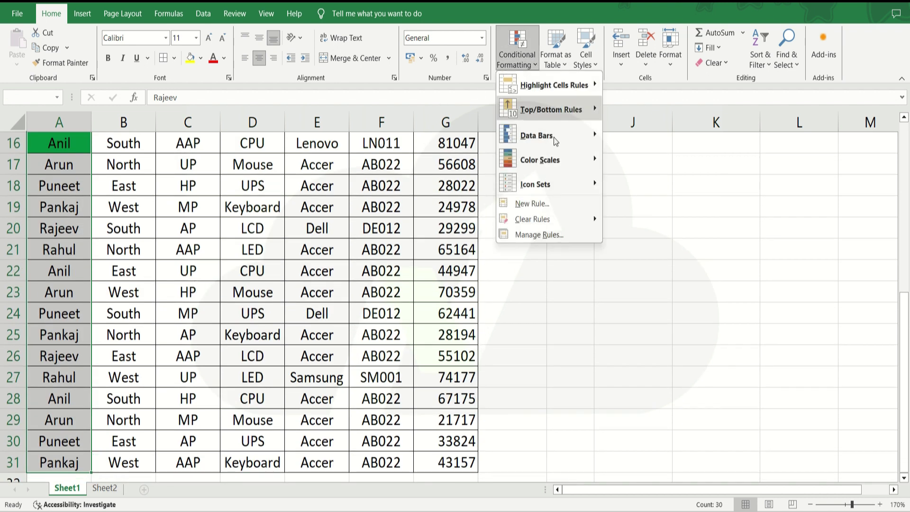
{"action": "left_click", "coordinate": [538, 233]}
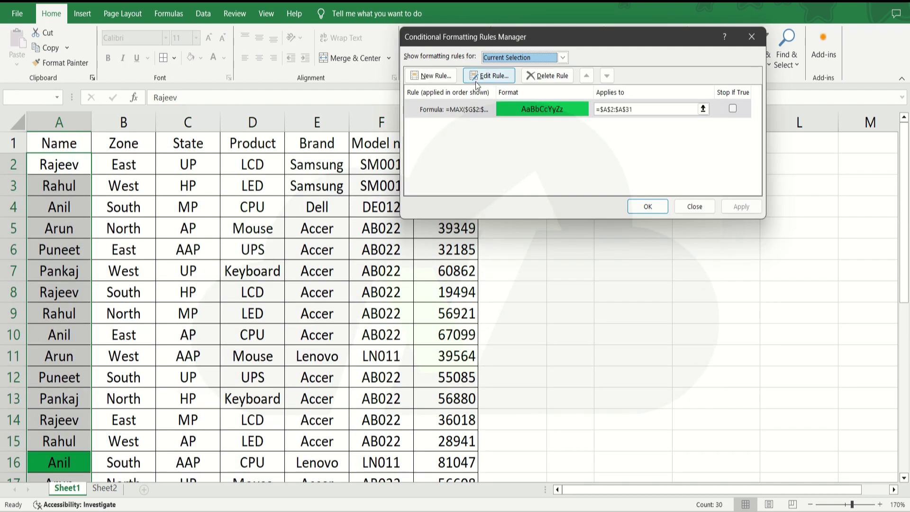
{"action": "left_click", "coordinate": [484, 81]}
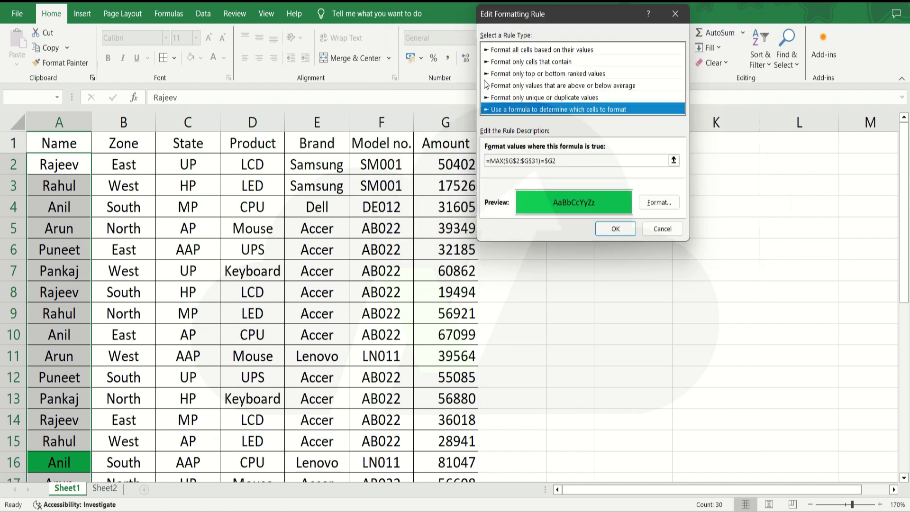
Step: Re-enter the comparison =$G2 after MAX($G$2:$G$31) in the rule formula, locking only the column, and apply the rule
{"action": "left_click", "coordinate": [573, 162]}
{"action": "key", "text": "BackSpace"}
{"action": "key", "text": "BackSpace"}
{"action": "key", "text": "BackSpace"}
{"action": "key", "text": "BackSpace"}
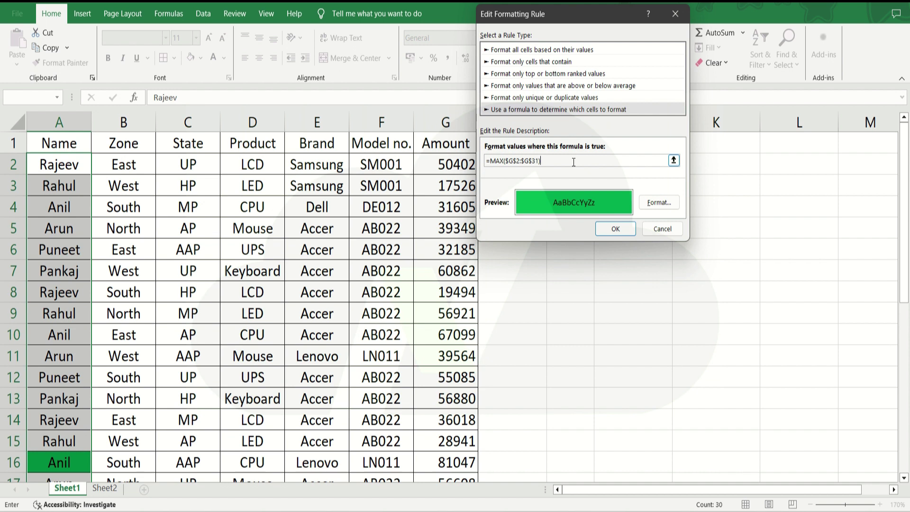
{"action": "type", "text": "="}
{"action": "left_click", "coordinate": [453, 165]}
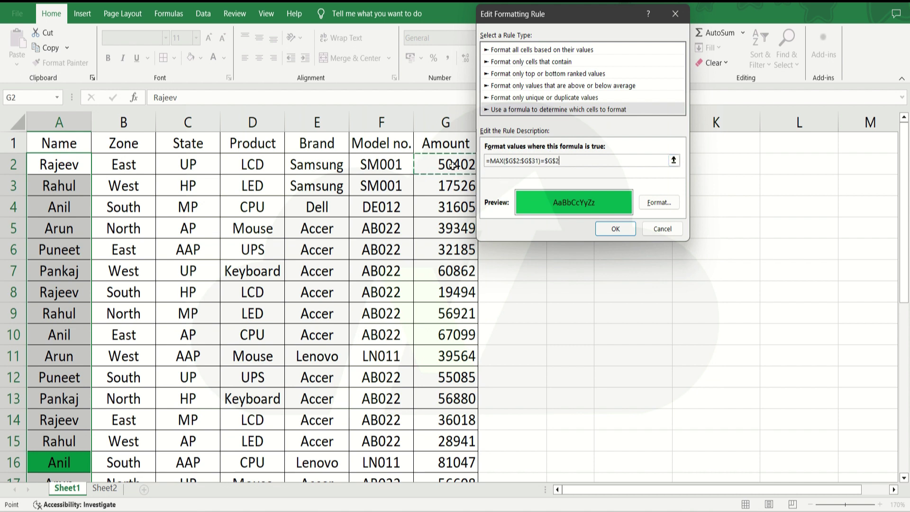
{"action": "key", "text": "F4"}
{"action": "key", "text": "F4"}
{"action": "left_click", "coordinate": [614, 229]}
{"action": "left_click", "coordinate": [648, 207]}
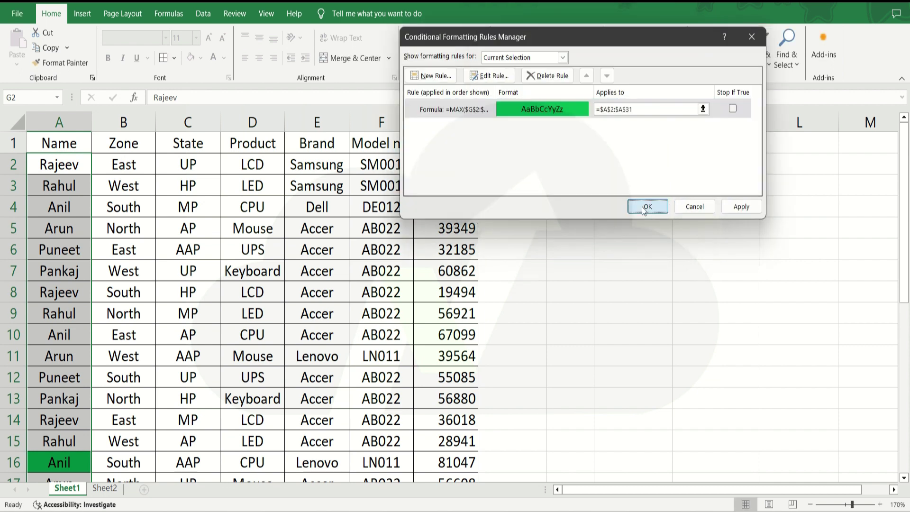
Step: Begin a test formula in H2 with =MAX($G$2:$G$31), covering the whole Amount range with absolute references
{"action": "left_click", "coordinate": [502, 160]}
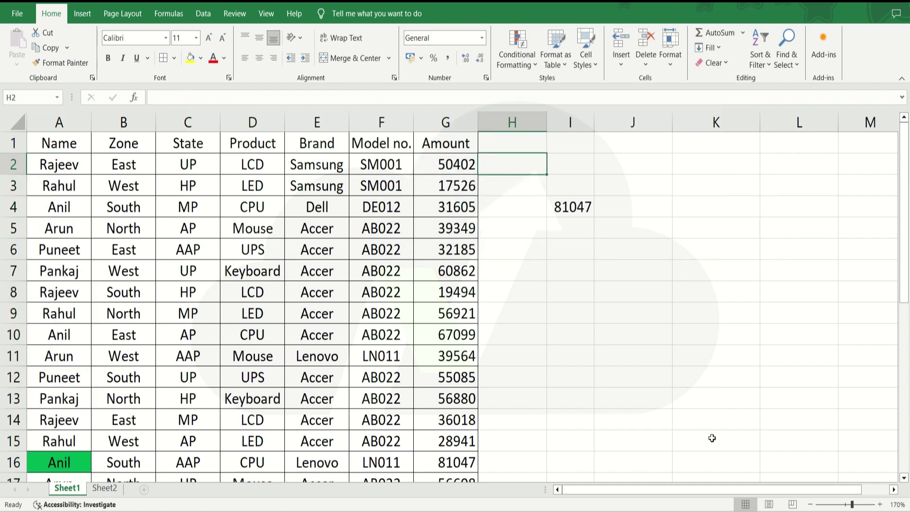
{"action": "type", "text": "=max"}
{"action": "key", "text": "Tab"}
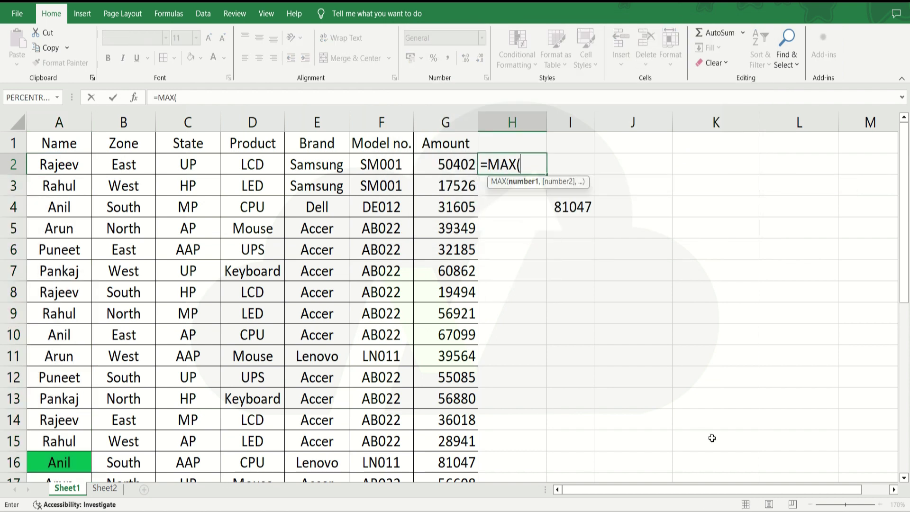
{"action": "key", "text": "Left"}
{"action": "key", "text": "ctrl+shift+Down"}
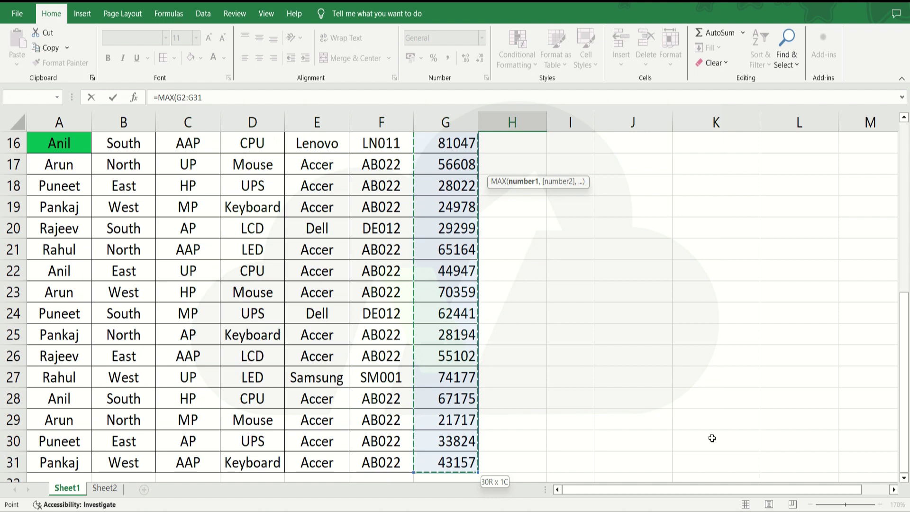
{"action": "key", "text": "F4"}
{"action": "type", "text": ")"}
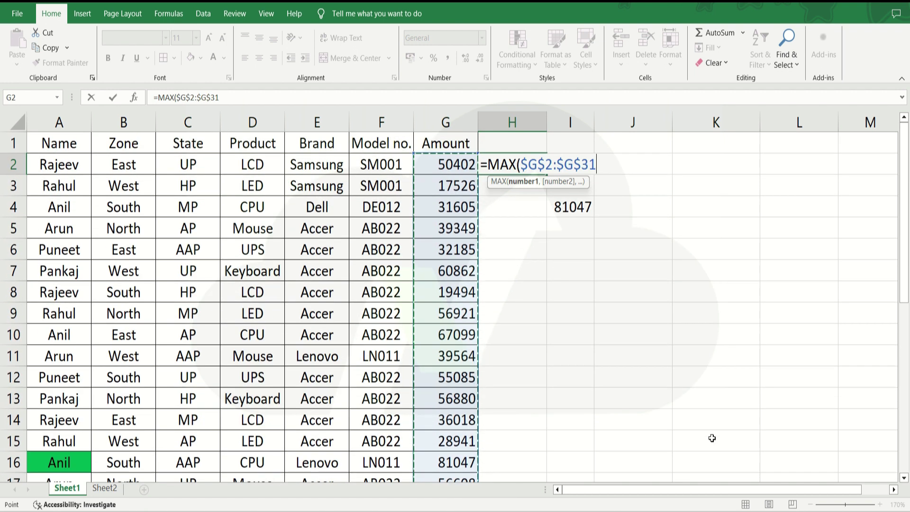
Step: Complete the H2 test formula with =$G2, locking only the column, and enter it
{"action": "type", "text": "="}
{"action": "key", "text": "Left"}
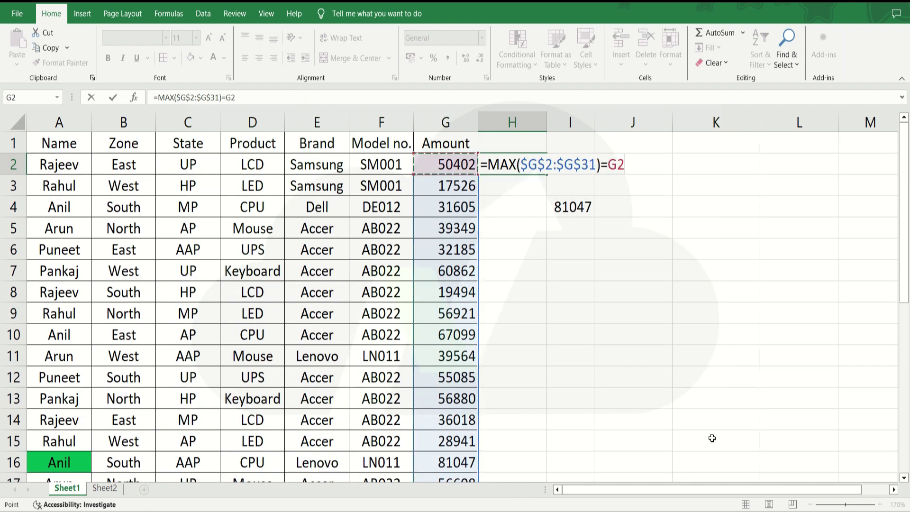
{"action": "key", "text": "F4"}
{"action": "key", "text": "F4"}
{"action": "key", "text": "F4"}
{"action": "key", "text": "Return"}
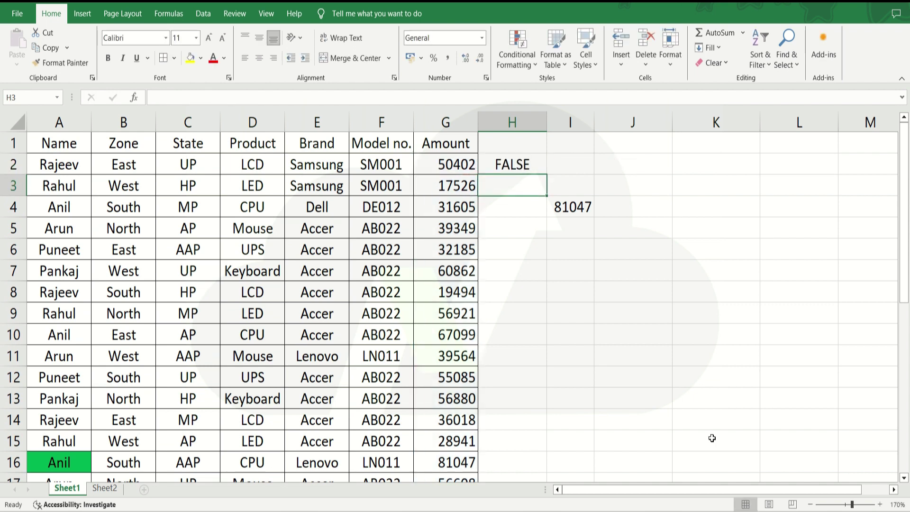
Step: Fill the H2 comparison formula down through H31 so every row's Amount is tested against the maximum
{"action": "key", "text": "Up"}
{"action": "key", "text": "Left"}
{"action": "key", "text": "Right"}
{"action": "key", "text": "shift+Down"}
{"action": "key", "text": "shift+Down"}
{"action": "key", "text": "shift+Down"}
{"action": "key", "text": "shift+Down"}
{"action": "key", "text": "shift+Down"}
{"action": "key", "text": "shift+Down"}
{"action": "key", "text": "shift+Down"}
{"action": "key", "text": "shift+Down"}
{"action": "key", "text": "shift+Down"}
{"action": "key", "text": "shift+Down"}
{"action": "key", "text": "shift+Down"}
{"action": "key", "text": "shift+Down"}
{"action": "key", "text": "shift+Down"}
{"action": "key", "text": "shift+Down"}
{"action": "key", "text": "shift+Down"}
{"action": "key", "text": "shift+Down"}
{"action": "key", "text": "shift+Down"}
{"action": "key", "text": "shift+Down"}
{"action": "key", "text": "shift+Down"}
{"action": "key", "text": "shift+Down"}
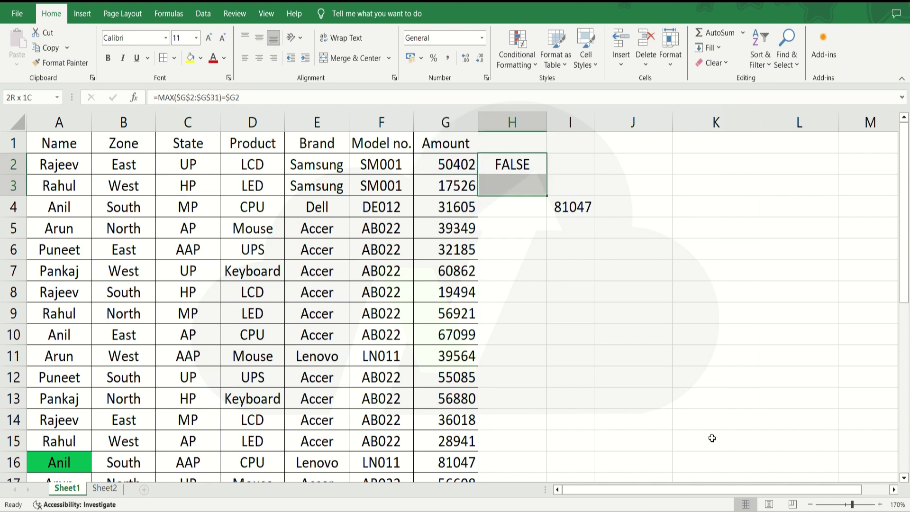
{"action": "key", "text": "shift+Down"}
{"action": "key", "text": "shift+Down"}
{"action": "key", "text": "shift+Down"}
{"action": "key", "text": "shift+Down"}
{"action": "key", "text": "shift+Down"}
{"action": "key", "text": "shift+Down"}
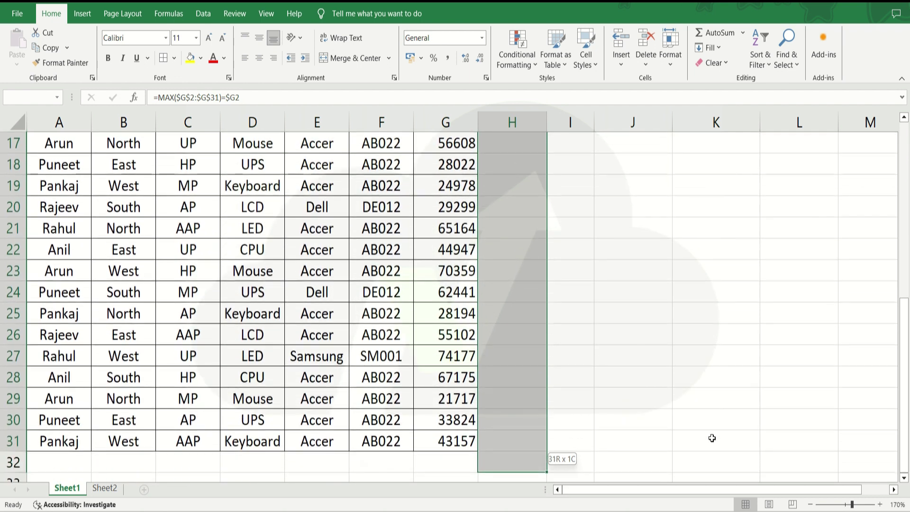
{"action": "key", "text": "ctrl+Return"}
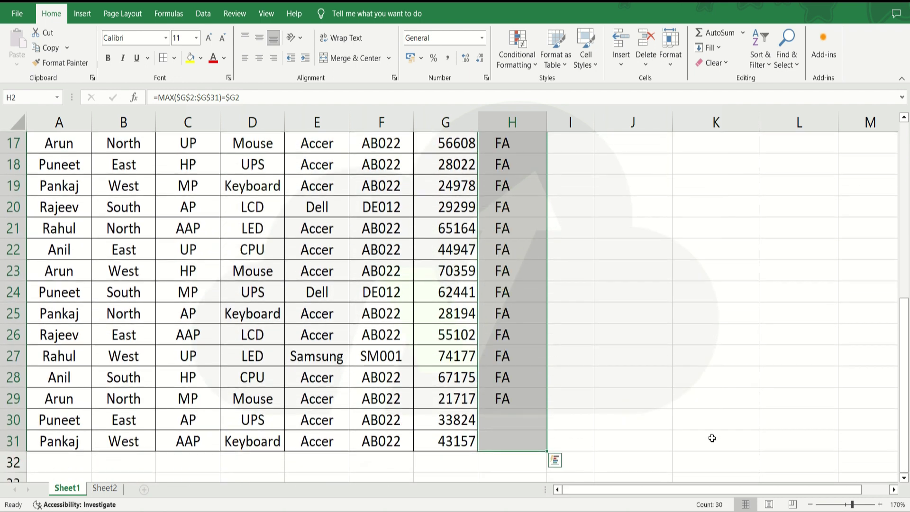
Step: Examine the row-by-row comparison results in column H from row 2 down to row 16
{"action": "key", "text": "Down"}
{"action": "key", "text": "Down"}
{"action": "key", "text": "Down"}
{"action": "key", "text": "Down"}
{"action": "key", "text": "Down"}
{"action": "key", "text": "Down"}
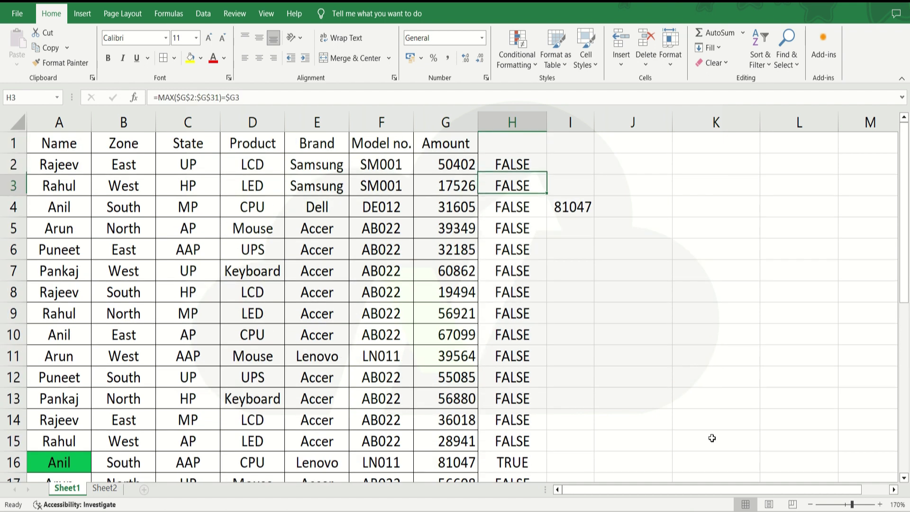
{"action": "key", "text": "Down"}
{"action": "key", "text": "Down"}
{"action": "key", "text": "Down"}
{"action": "key", "text": "Down"}
{"action": "key", "text": "Down"}
{"action": "key", "text": "Down"}
{"action": "key", "text": "Down"}
{"action": "key", "text": "Down"}
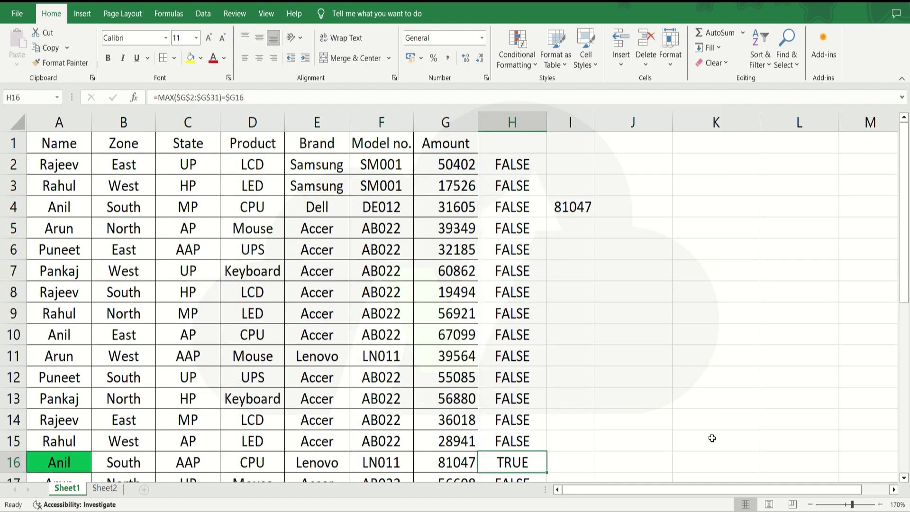
Step: Check row 16's test result against the rest of its record, from Amount back to the name
{"action": "key", "text": "shift+Left"}
{"action": "key", "text": "shift+Left"}
{"action": "key", "text": "shift+Left"}
{"action": "key", "text": "shift+Left"}
{"action": "key", "text": "shift+Left"}
{"action": "key", "text": "shift+Left"}
{"action": "key", "text": "shift+Left"}
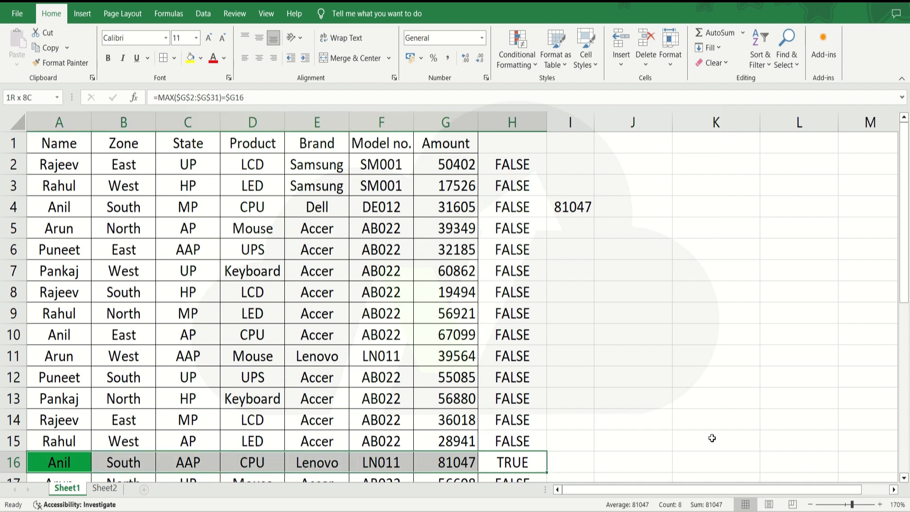
{"action": "key", "text": "Right"}
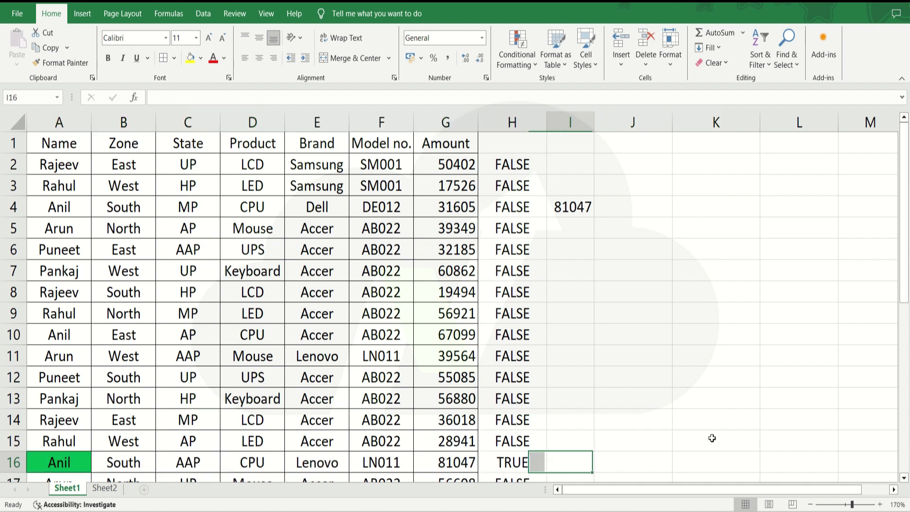
{"action": "key", "text": "Left"}
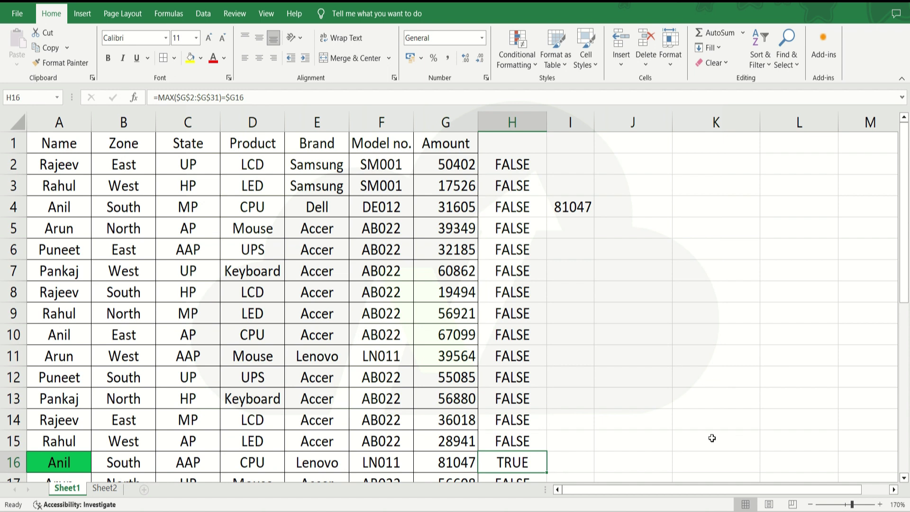
Step: Review the references used in the H2 comparison formula without changing it
{"action": "key", "text": "ctrl+Up"}
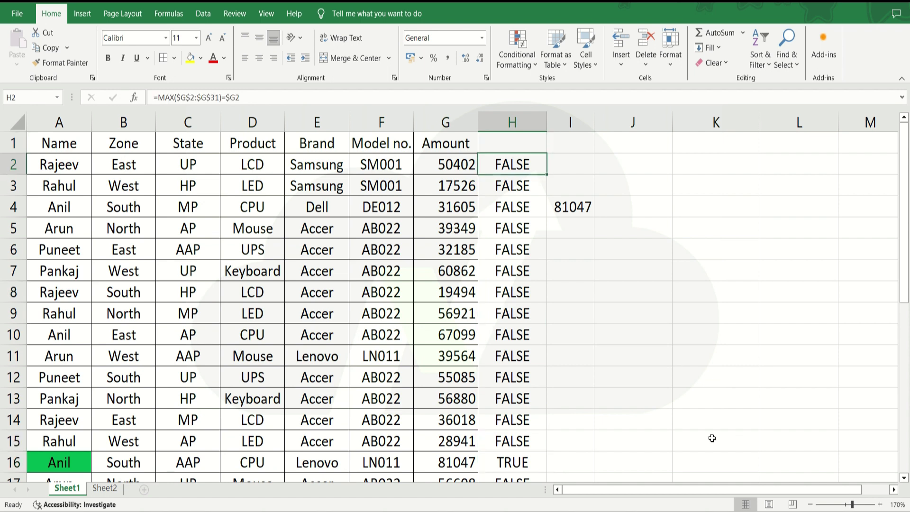
{"action": "key", "text": "F2"}
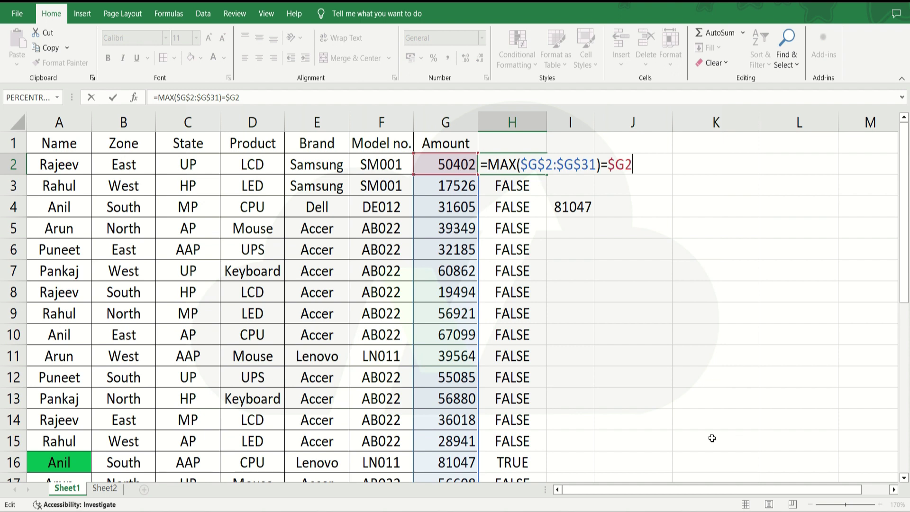
{"action": "key", "text": "Return"}
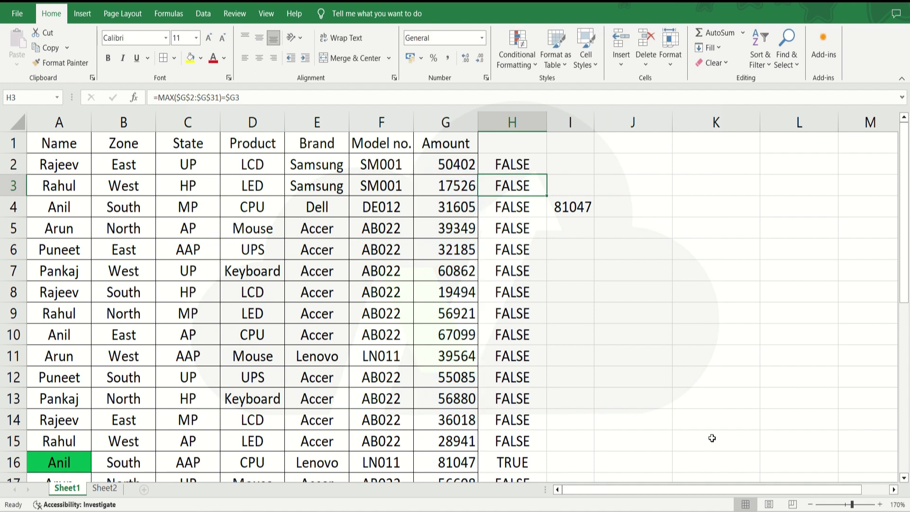
Step: Delete the test formulas from H2:H31
{"action": "key", "text": "Up"}
{"action": "key", "text": "ctrl+shift+Down"}
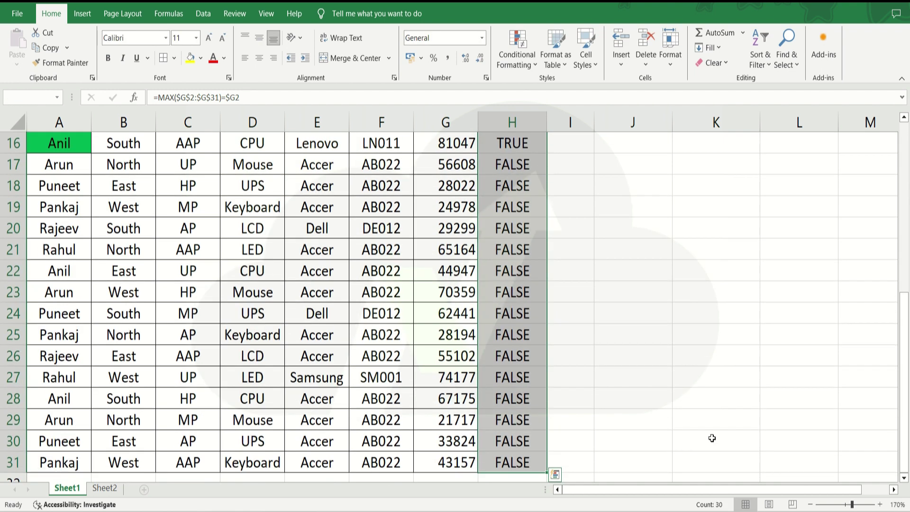
{"action": "key", "text": "Delete"}
{"action": "key", "text": "Up"}
{"action": "key", "text": "Down"}
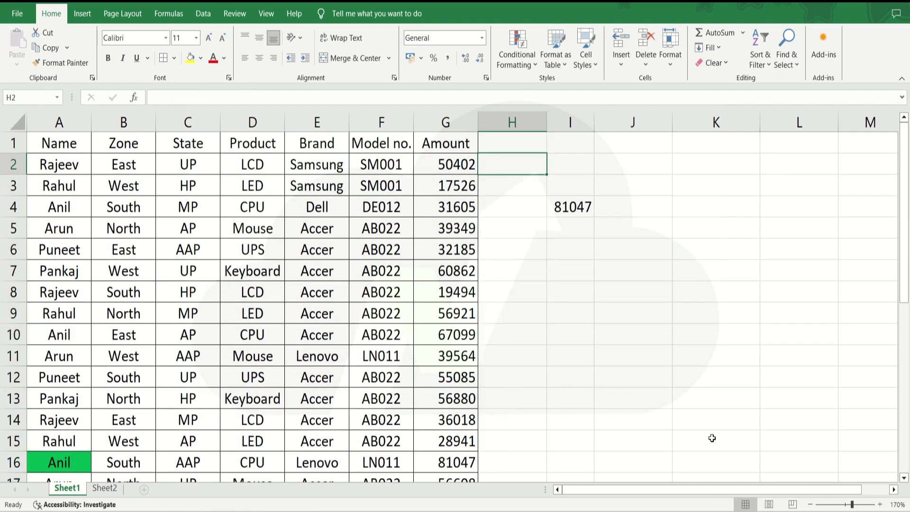
Step: Select names A2:A31 and clear the conditional formatting rules from the entire sheet
{"action": "key", "text": "Left"}
{"action": "key", "text": "Left"}
{"action": "key", "text": "Home"}
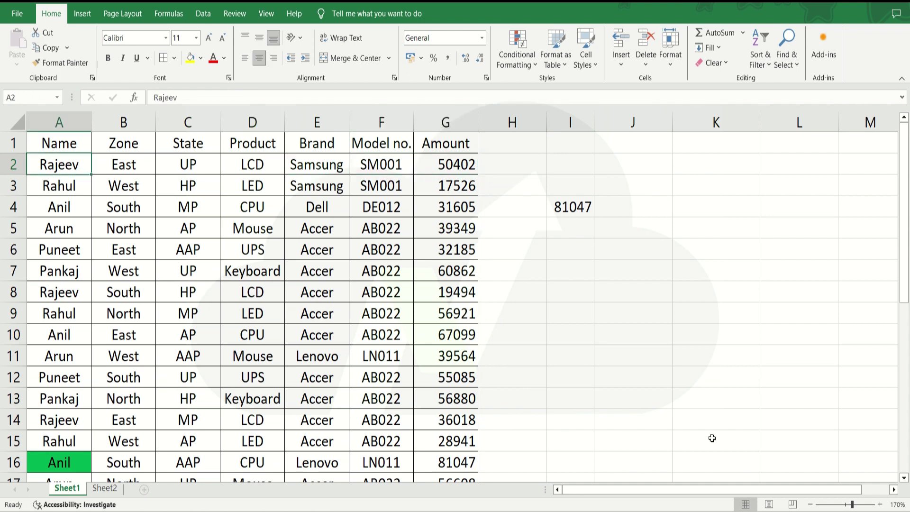
{"action": "key", "text": "Up"}
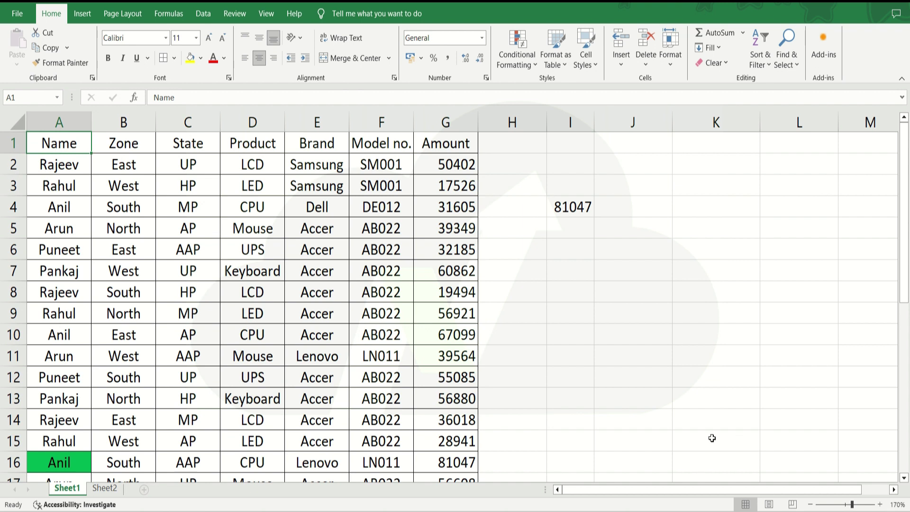
{"action": "key", "text": "Down"}
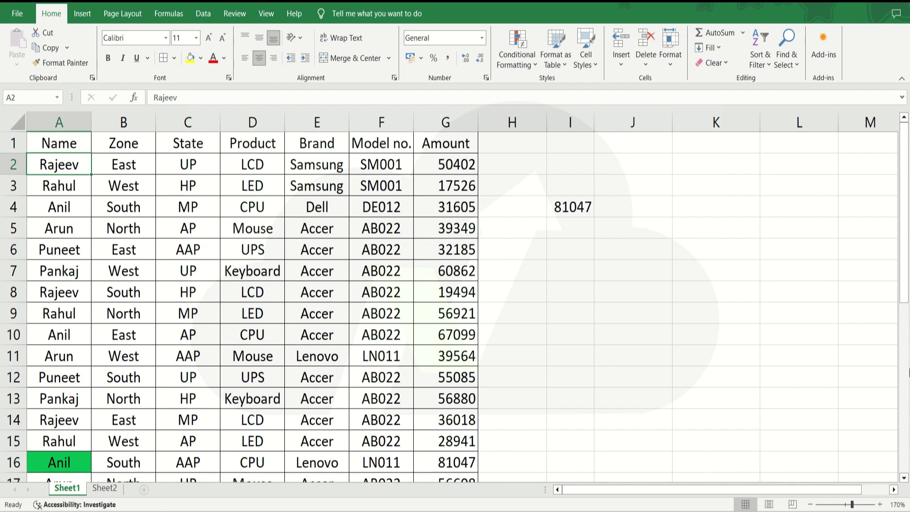
{"action": "key", "text": "ctrl+shift+Down"}
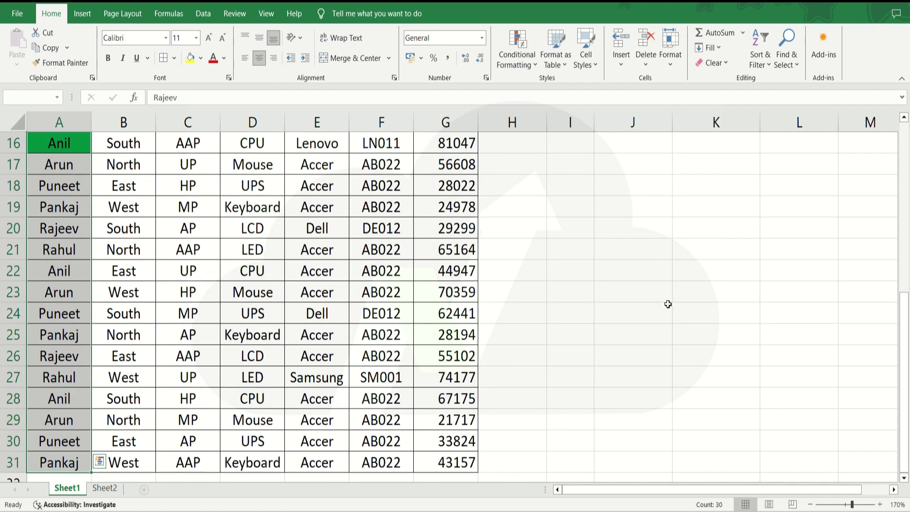
{"action": "left_click", "coordinate": [515, 56]}
{"action": "mouse_move", "coordinate": [526, 220]}
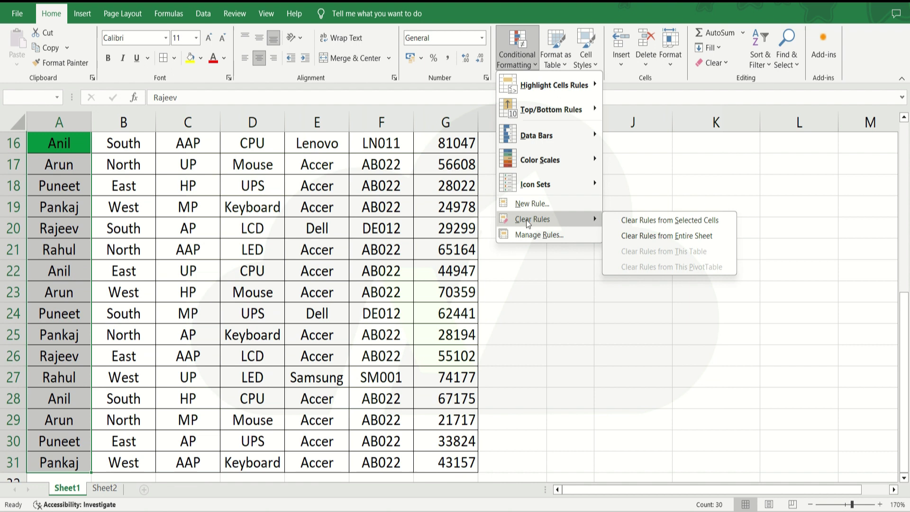
{"action": "left_click", "coordinate": [637, 240]}
Step: Start a new conditional formatting rule for names A2:A31 that uses a formula to determine which cells to format
{"action": "left_click", "coordinate": [531, 62]}
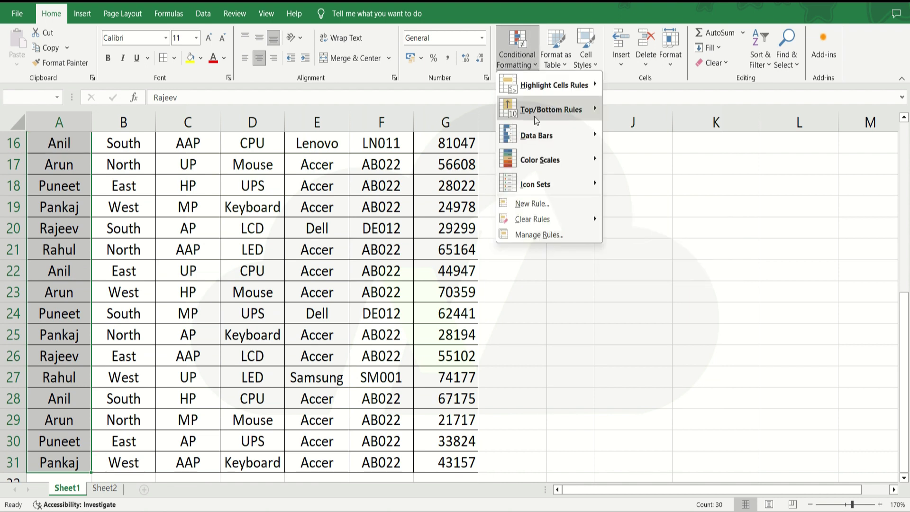
{"action": "left_click", "coordinate": [512, 202]}
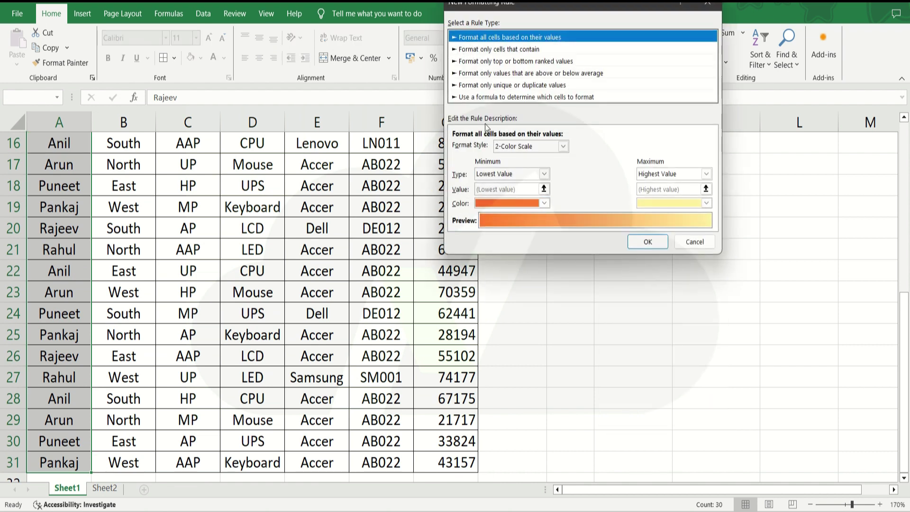
{"action": "left_click", "coordinate": [481, 98]}
{"action": "left_click", "coordinate": [478, 147]}
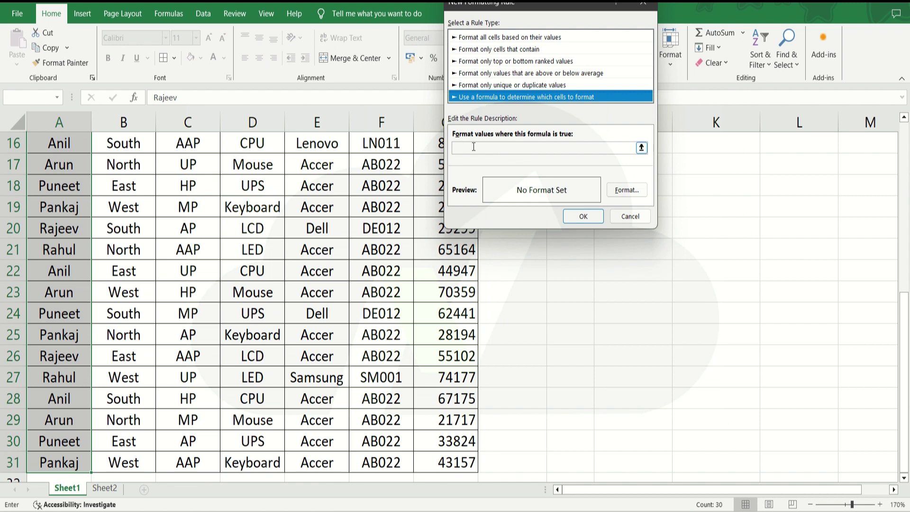
Step: Begin the rule formula with the MIN function over the absolute Amount range $G$2:$G$31
{"action": "type", "text": "=min("}
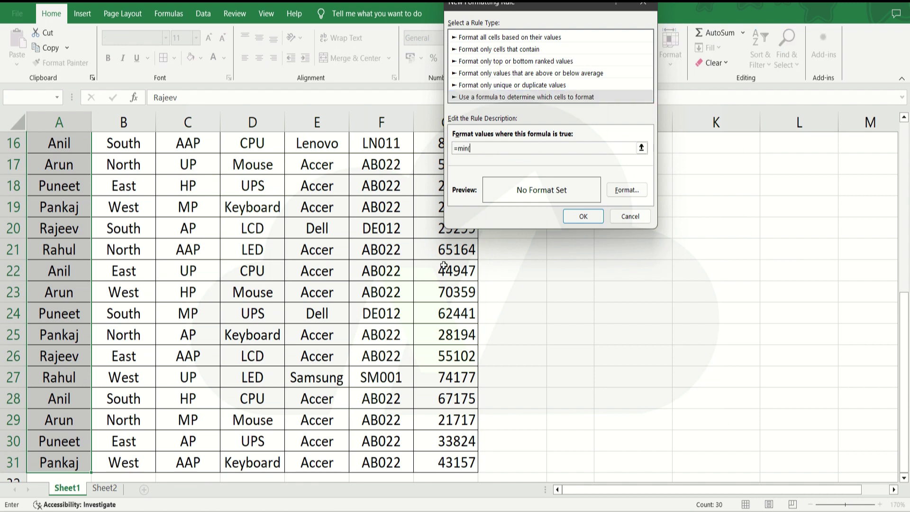
{"action": "key", "text": "Right"}
{"action": "key", "text": "Right"}
{"action": "key", "text": "Right"}
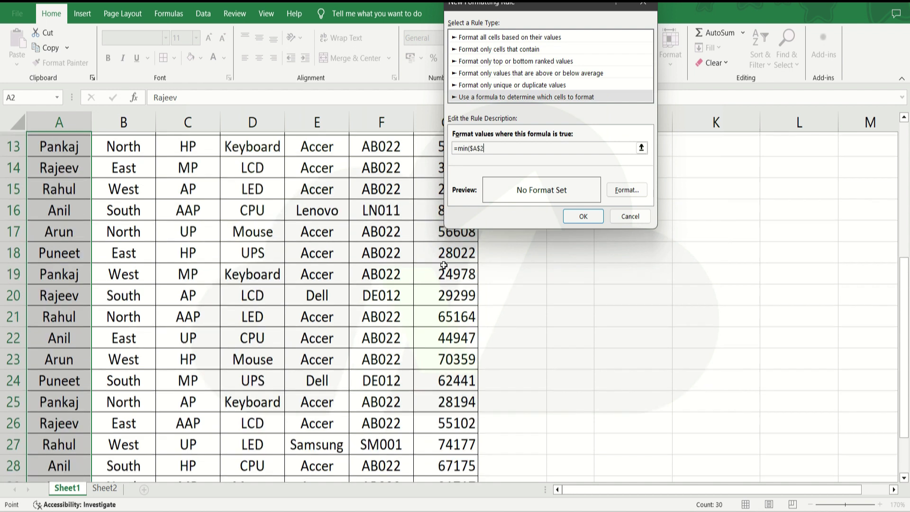
{"action": "key", "text": "Right"}
{"action": "key", "text": "Right"}
{"action": "key", "text": "Right"}
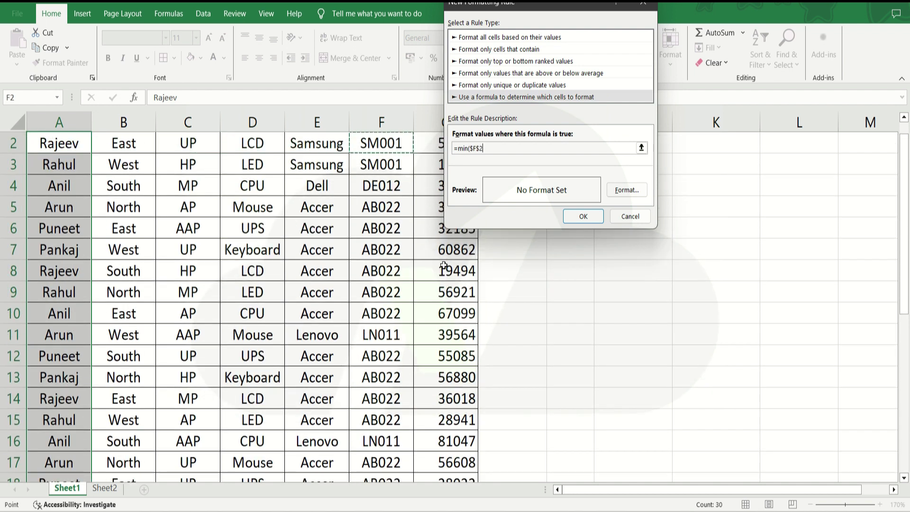
{"action": "key", "text": "Up"}
{"action": "key", "text": "Down"}
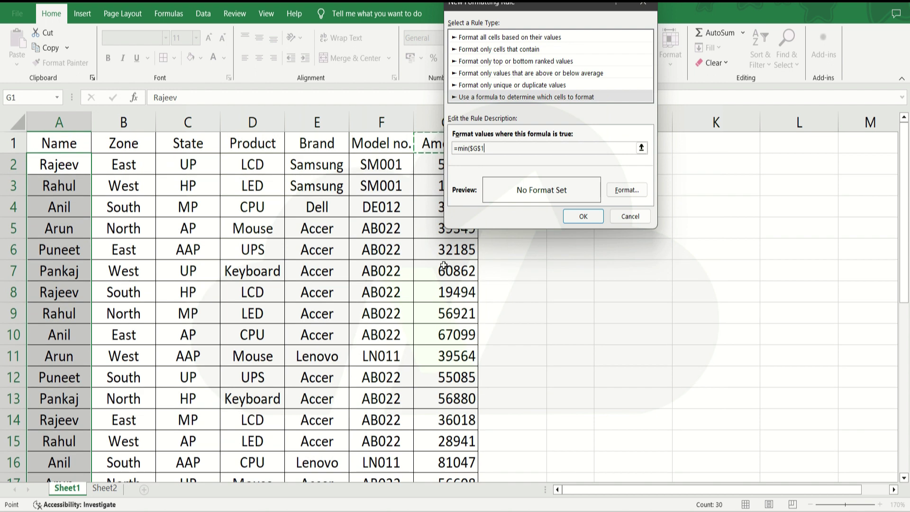
{"action": "key", "text": "ctrl+shift+Down"}
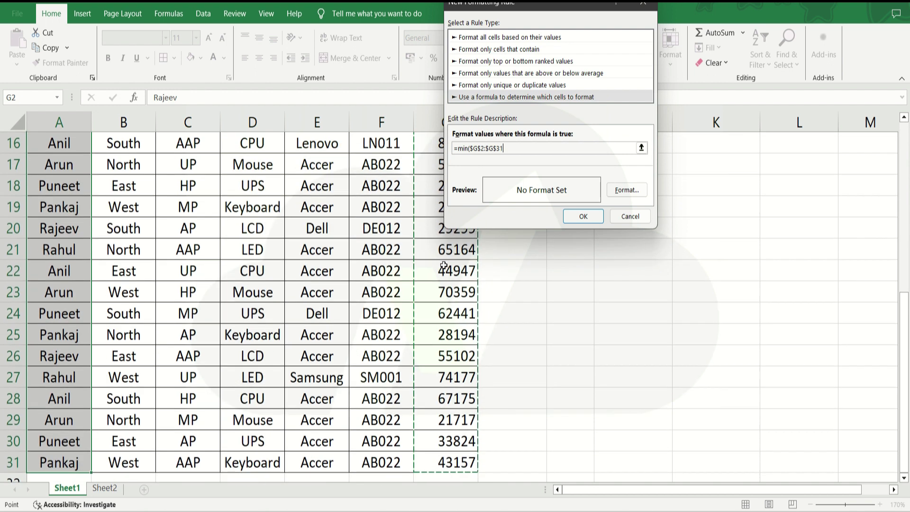
Step: Complete the rule formula as =min($G$2:$G$31)=$G2, locking only the column of the compared Amount cell
{"action": "type", "text": ")="}
{"action": "left_click", "coordinate": [455, 325]}
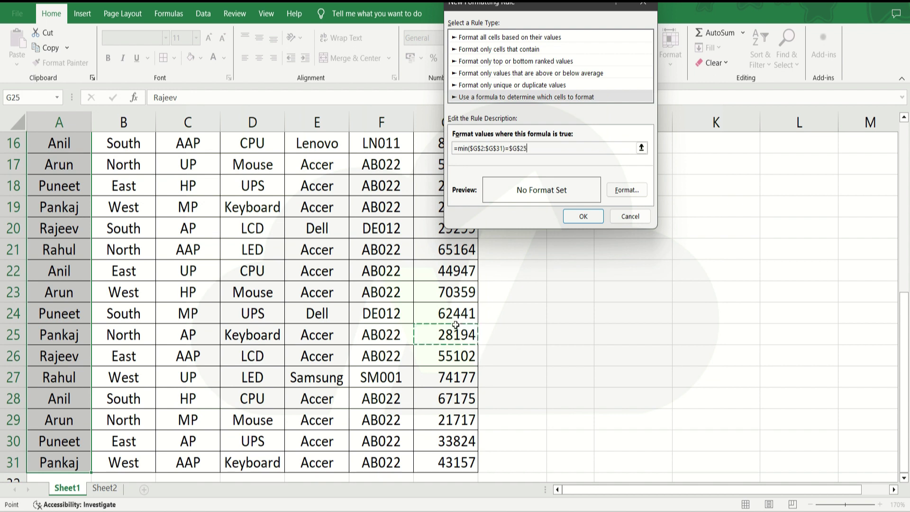
{"action": "key", "text": "BackSpace"}
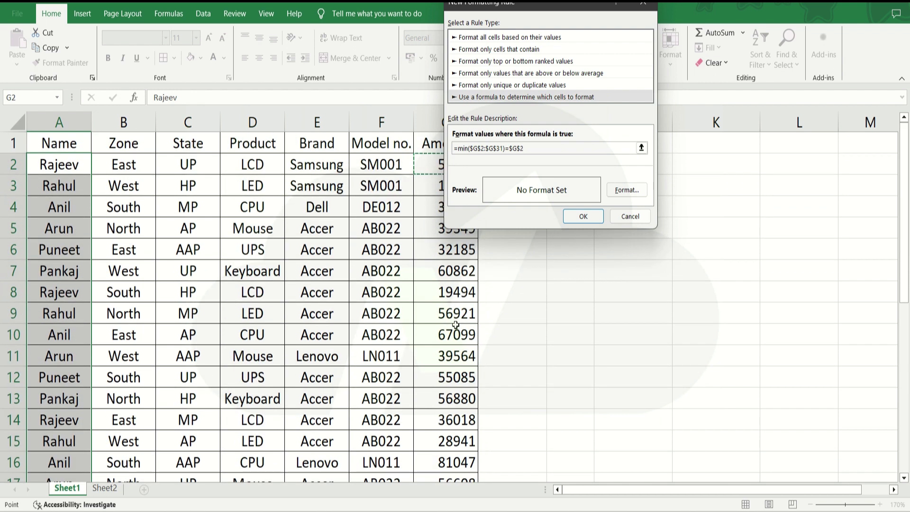
{"action": "key", "text": "F4"}
{"action": "key", "text": "F4"}
Step: Apply the rule with a red fill and check row 3's Amount against its name
{"action": "left_click", "coordinate": [627, 190]}
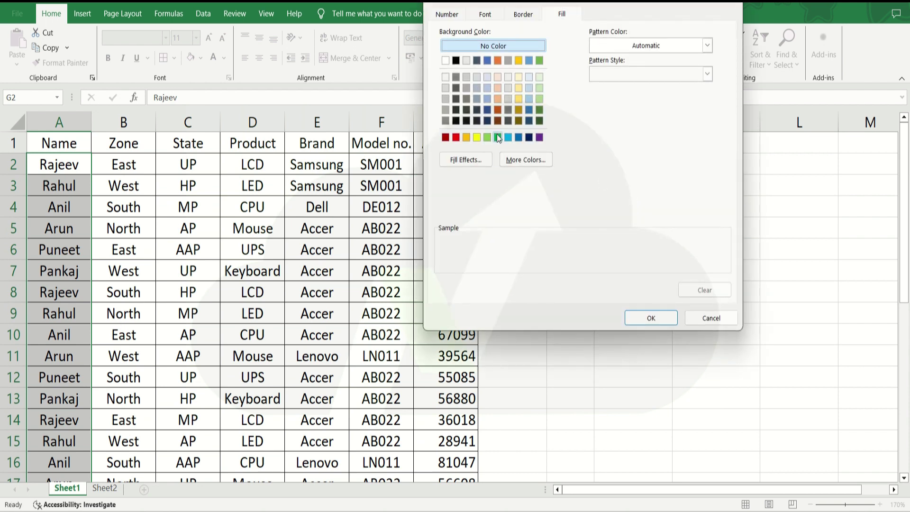
{"action": "left_click", "coordinate": [498, 137]}
{"action": "left_click", "coordinate": [455, 137]}
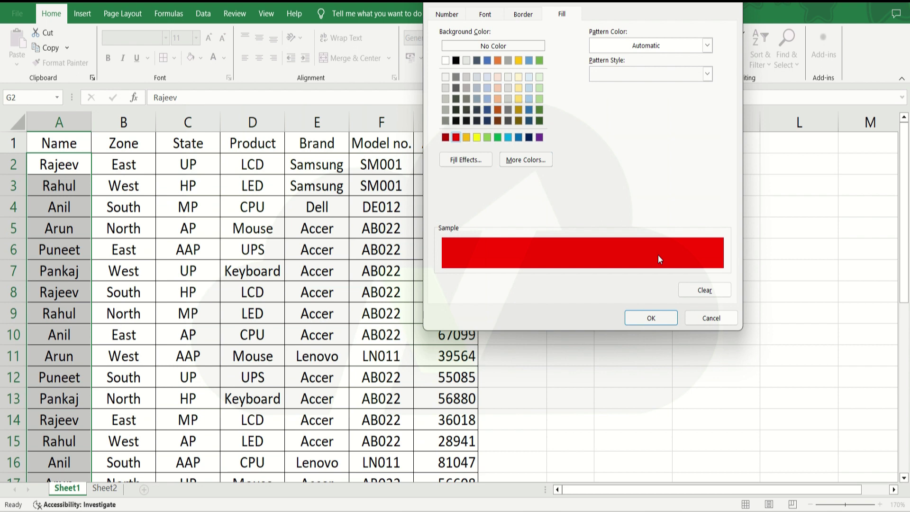
{"action": "left_click", "coordinate": [631, 319]}
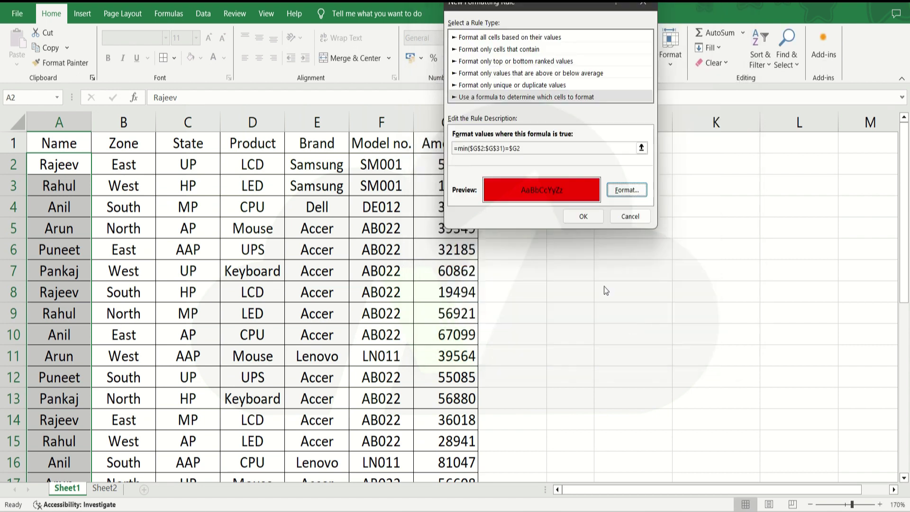
{"action": "left_click", "coordinate": [583, 217]}
{"action": "left_click", "coordinate": [446, 187]}
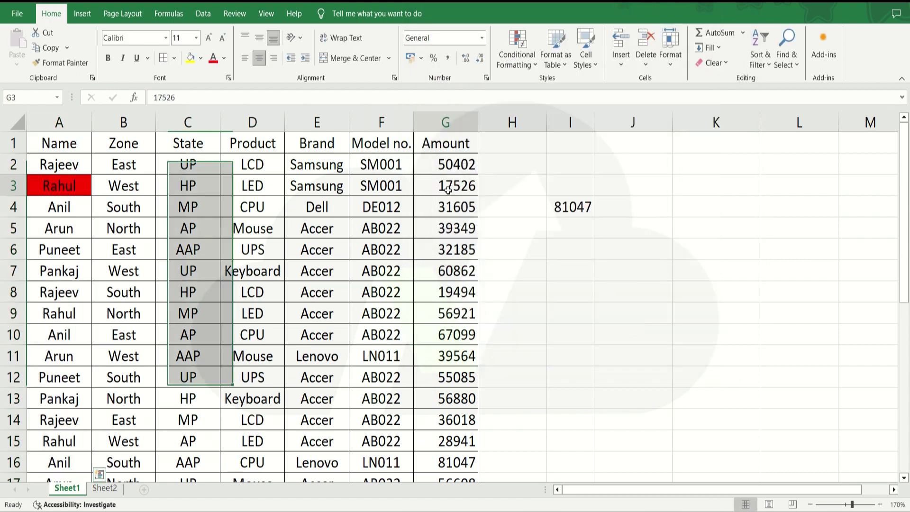
{"action": "left_click", "coordinate": [78, 176]}
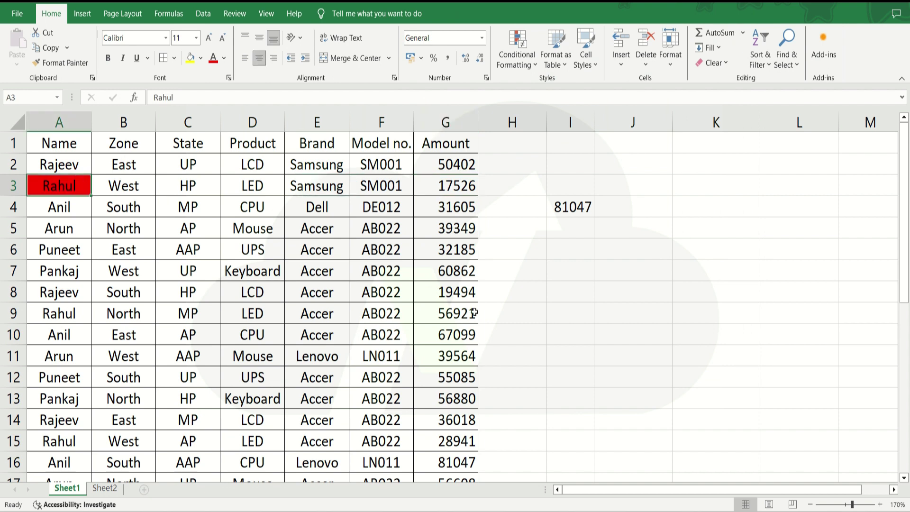
Step: Enter =MIN(G2:G31) in cell I6 to calculate the lowest Amount
{"action": "left_click", "coordinate": [579, 248]}
{"action": "type", "text": "=min"}
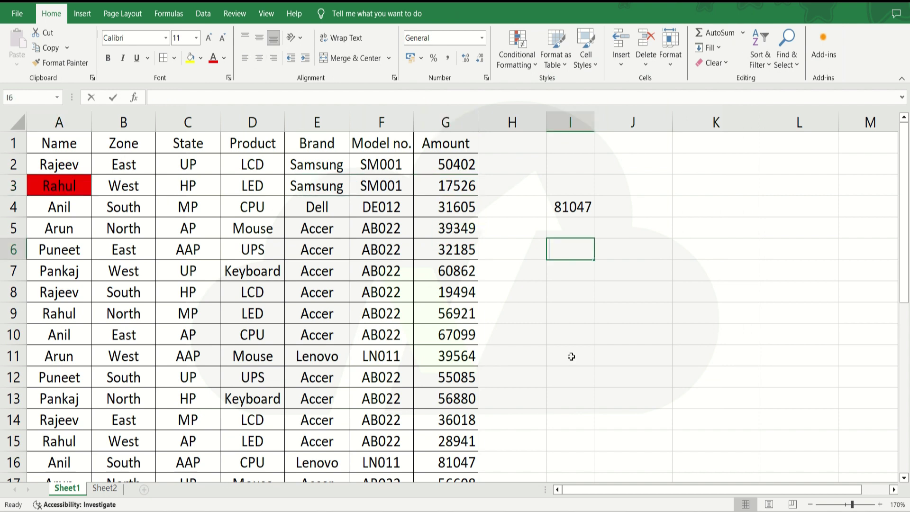
{"action": "key", "text": "Tab"}
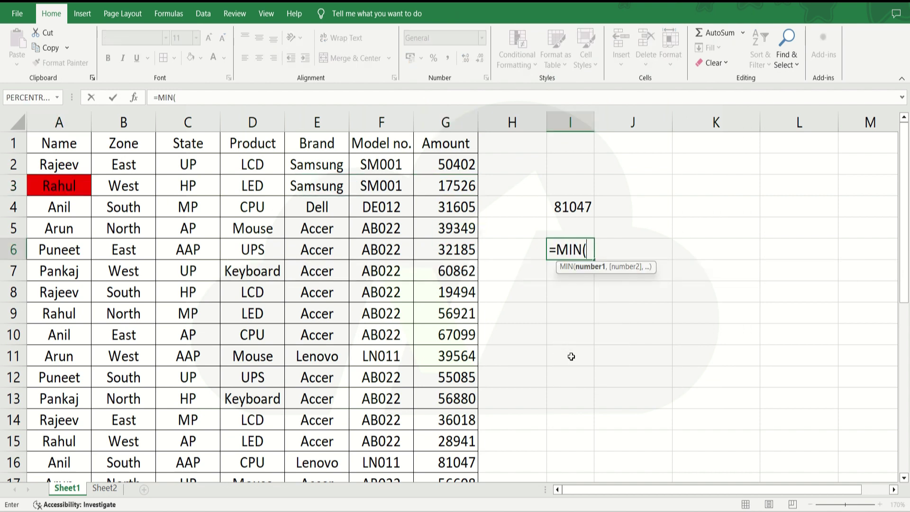
{"action": "key", "text": "Left"}
{"action": "key", "text": "Left"}
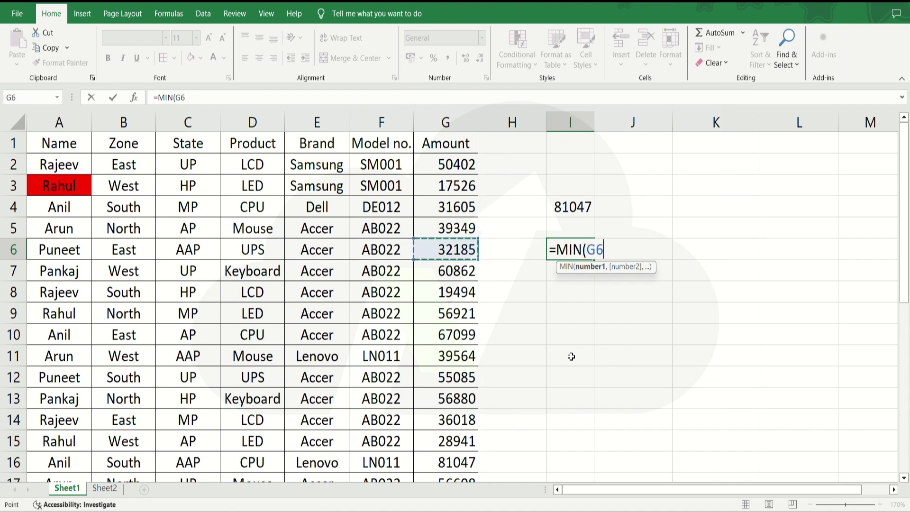
{"action": "key", "text": "ctrl+Up"}
{"action": "key", "text": "Down"}
{"action": "key", "text": "ctrl+shift+Down"}
{"action": "key", "text": "ctrl+Return"}
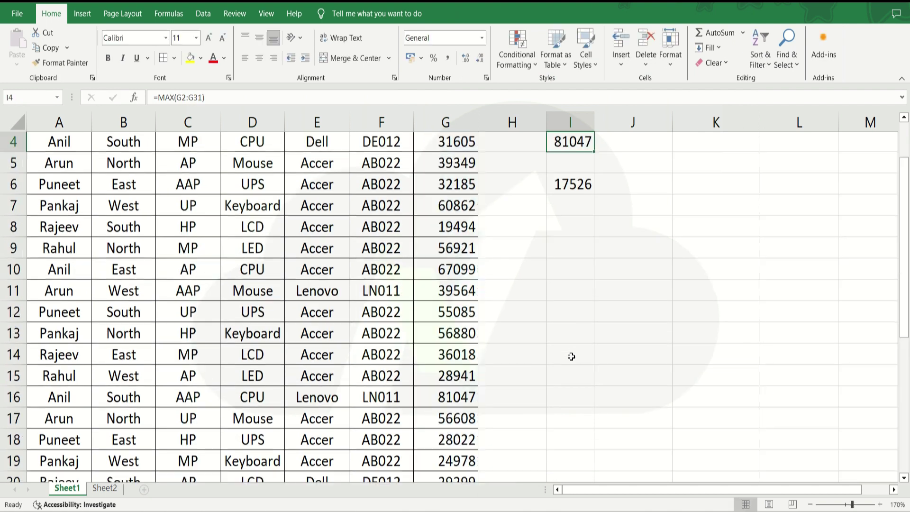
Step: Compare the minimum in I6 with row 3's record, going back to the name in column A
{"action": "key", "text": "Up"}
{"action": "key", "text": "Up"}
{"action": "key", "text": "Up"}
{"action": "key", "text": "Up"}
{"action": "key", "text": "Up"}
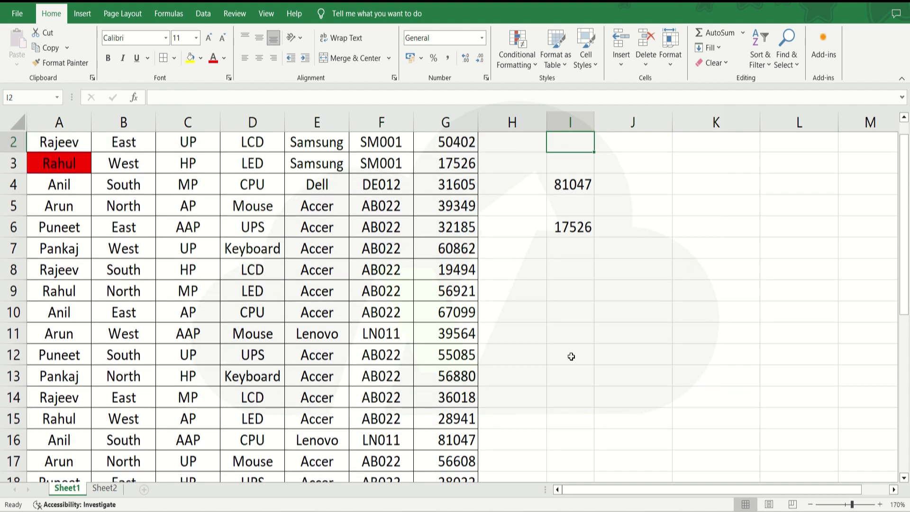
{"action": "key", "text": "Down"}
{"action": "key", "text": "Left"}
{"action": "key", "text": "Left"}
{"action": "key", "text": "Down"}
{"action": "key", "text": "Home"}
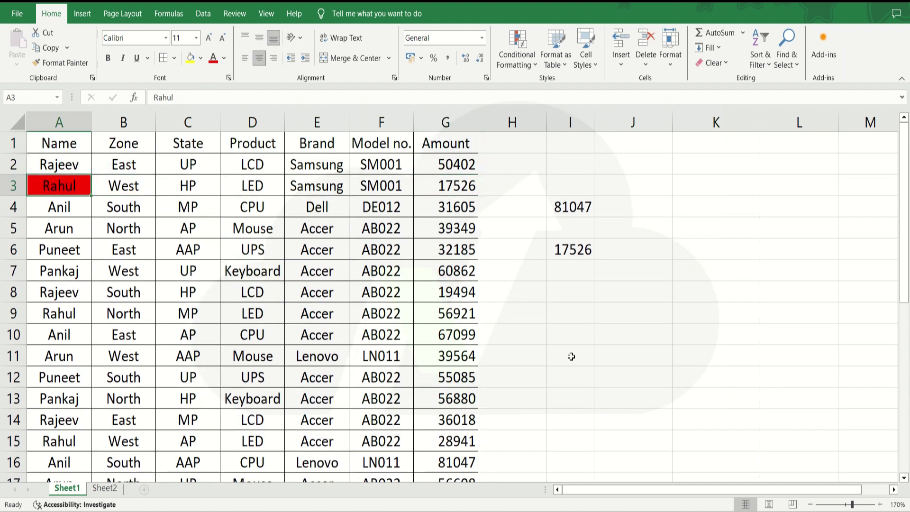
Step: Review the MIN formula in I6 and the MAX formula in I4 without changing them
{"action": "key", "text": "Down"}
{"action": "key", "text": "ctrl+Right"}
{"action": "key", "text": "ctrl+Right"}
{"action": "key", "text": "Up"}
{"action": "key", "text": "Down"}
{"action": "key", "text": "Down"}
{"action": "key", "text": "Down"}
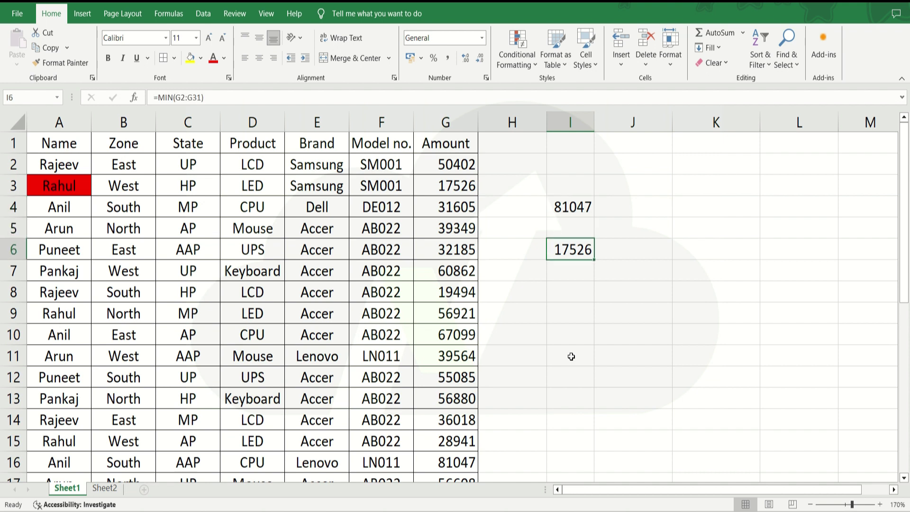
{"action": "key", "text": "Up"}
{"action": "key", "text": "Up"}
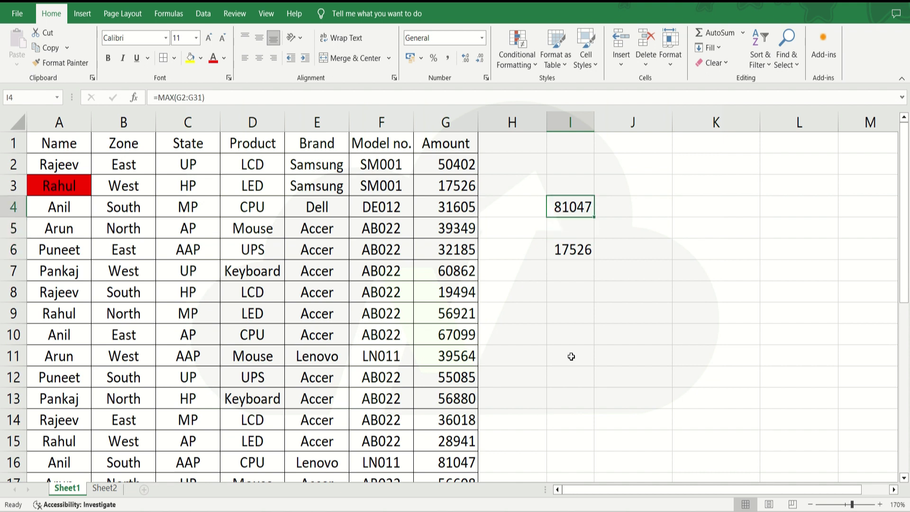
{"action": "key", "text": "shift+Down"}
{"action": "key", "text": "shift+Down"}
{"action": "key", "text": "Up"}
{"action": "key", "text": "Down"}
{"action": "key", "text": "Up"}
{"action": "key", "text": "Up"}
{"action": "key", "text": "Up"}
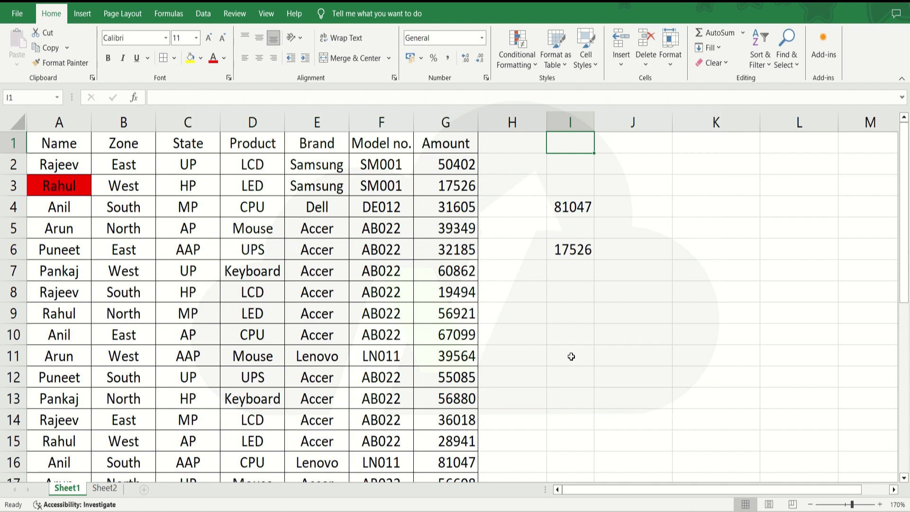
{"action": "key", "text": "Down"}
{"action": "key", "text": "Down"}
{"action": "key", "text": "Down"}
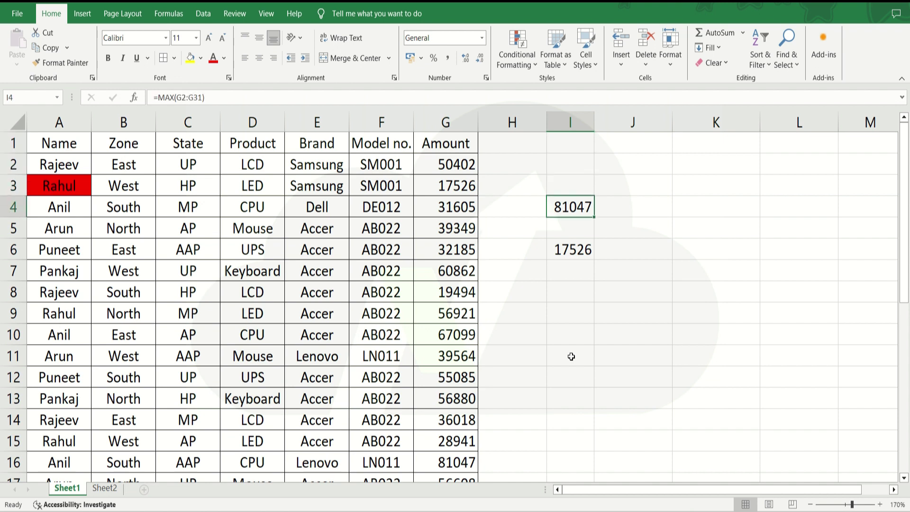
Step: Delete the MAX and MIN check formulas from I4:I6
{"action": "key", "text": "shift+Down"}
{"action": "key", "text": "shift+Down"}
{"action": "key", "text": "Delete"}
{"action": "key", "text": "Left"}
{"action": "key", "text": "Left"}
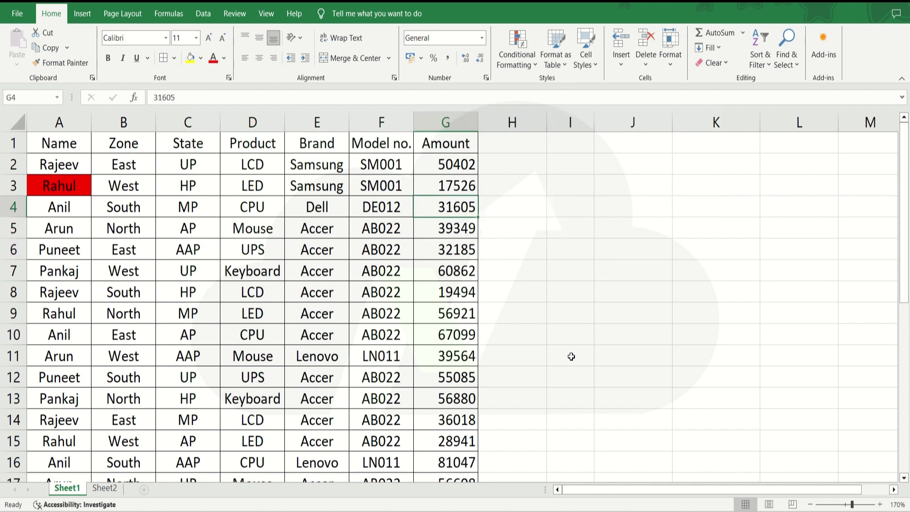
Step: Clear the conditional formatting rules from the entire sheet
{"action": "left_click", "coordinate": [533, 58]}
{"action": "mouse_move", "coordinate": [524, 219]}
{"action": "left_click", "coordinate": [520, 64]}
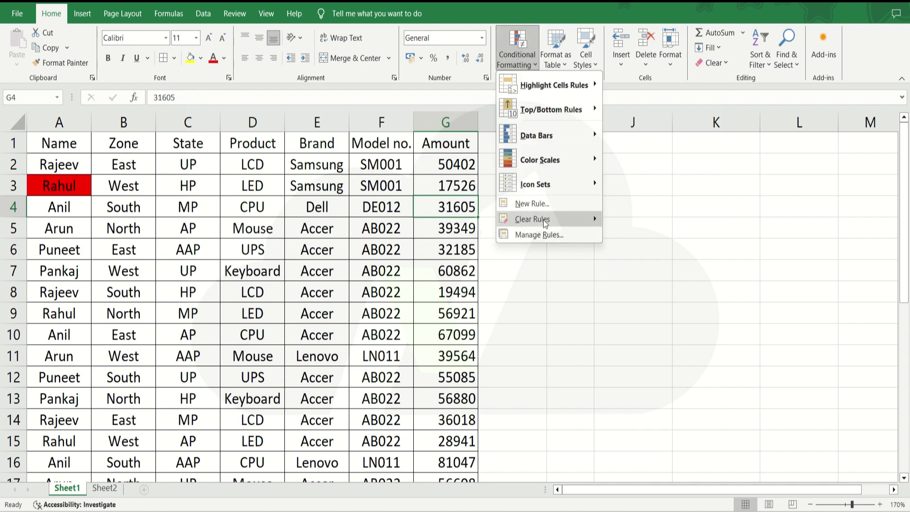
{"action": "mouse_move", "coordinate": [545, 220]}
{"action": "left_click", "coordinate": [625, 236]}
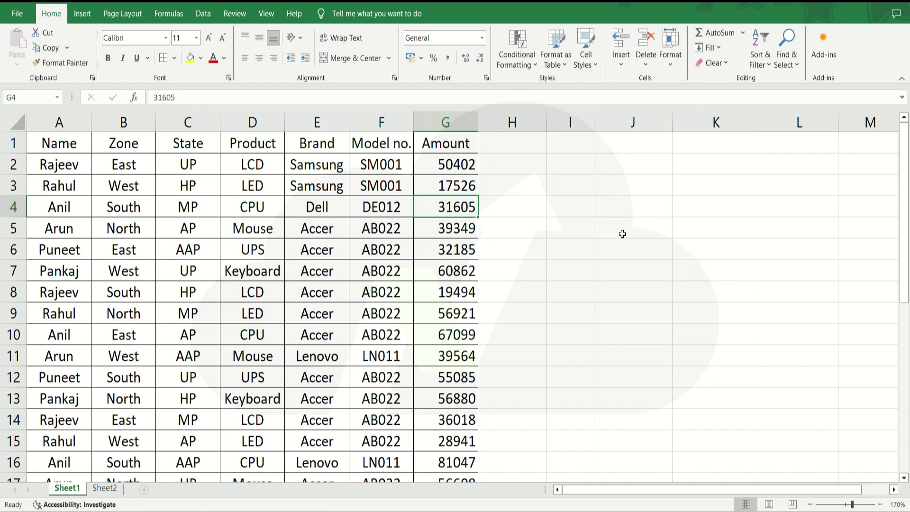
Step: Select the names in A2:A31 and start a new conditional formatting rule that uses a formula
{"action": "left_click", "coordinate": [556, 174]}
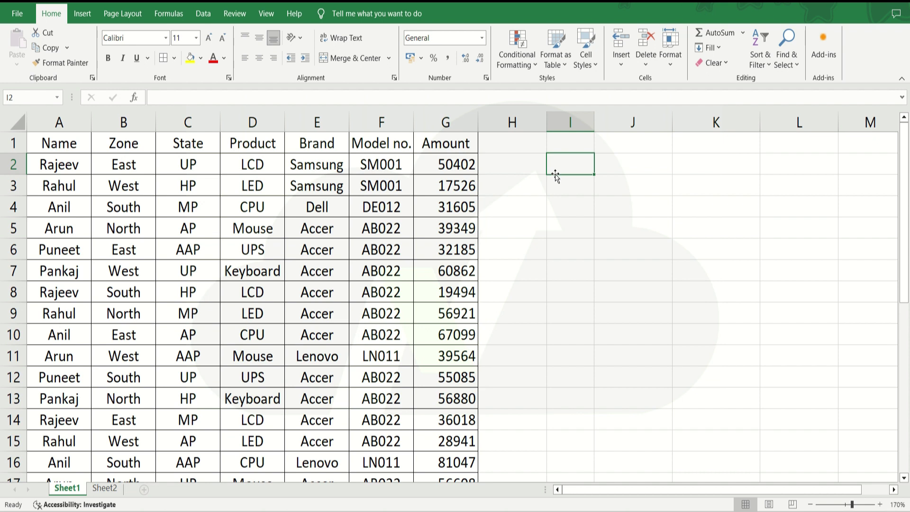
{"action": "left_click", "coordinate": [457, 464]}
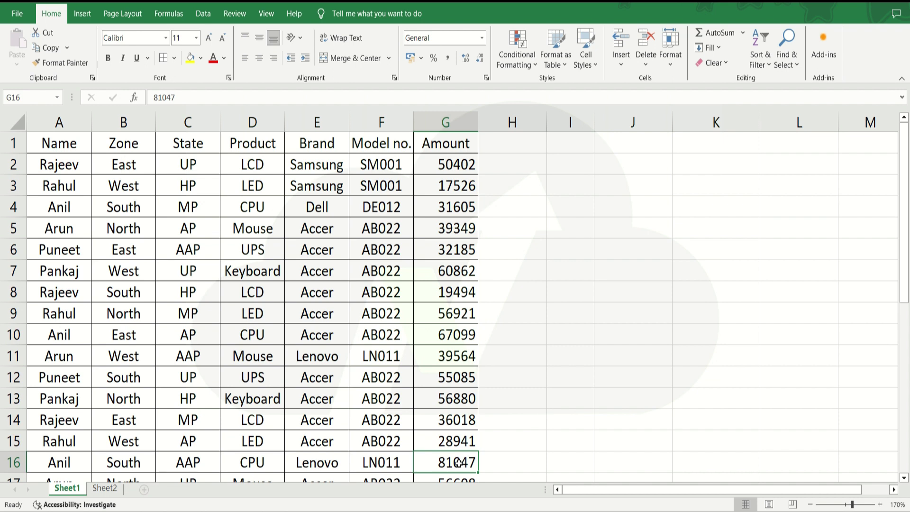
{"action": "key", "text": "ctrl+Up"}
{"action": "key", "text": "Down"}
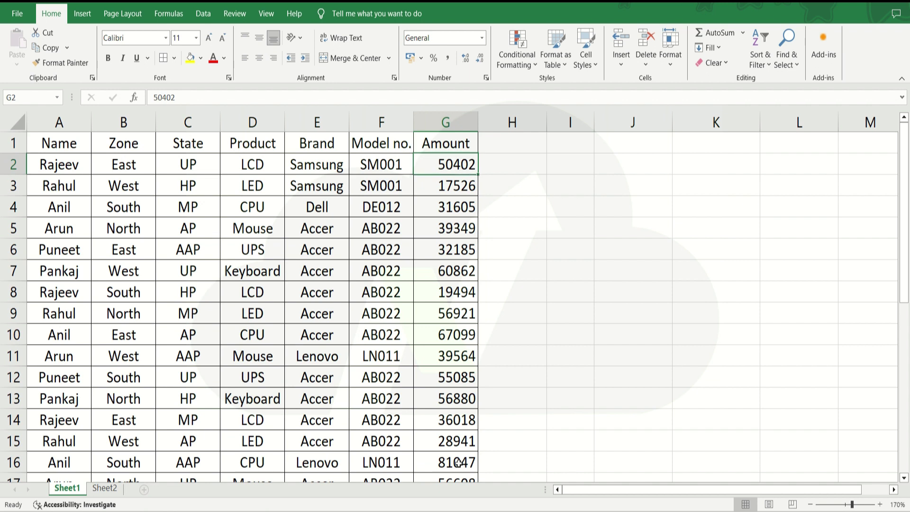
{"action": "key", "text": "ctrl+Left"}
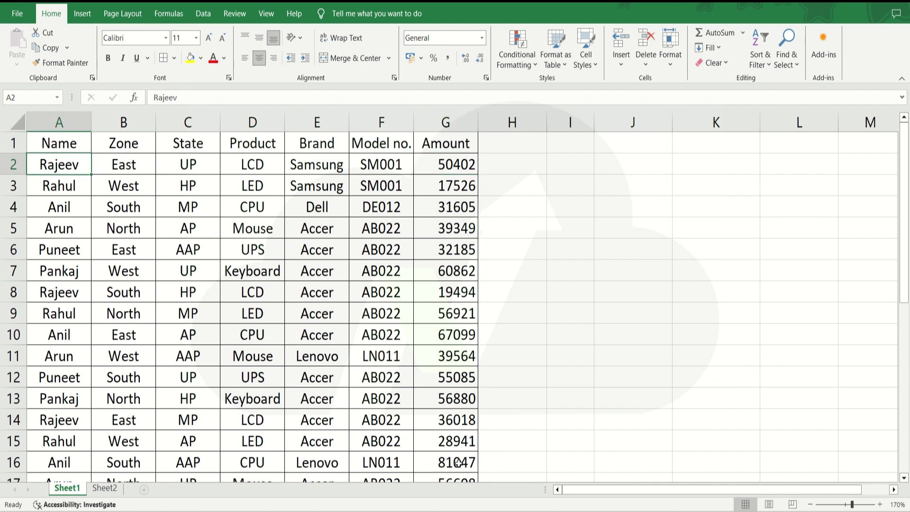
{"action": "key", "text": "ctrl+shift+Down"}
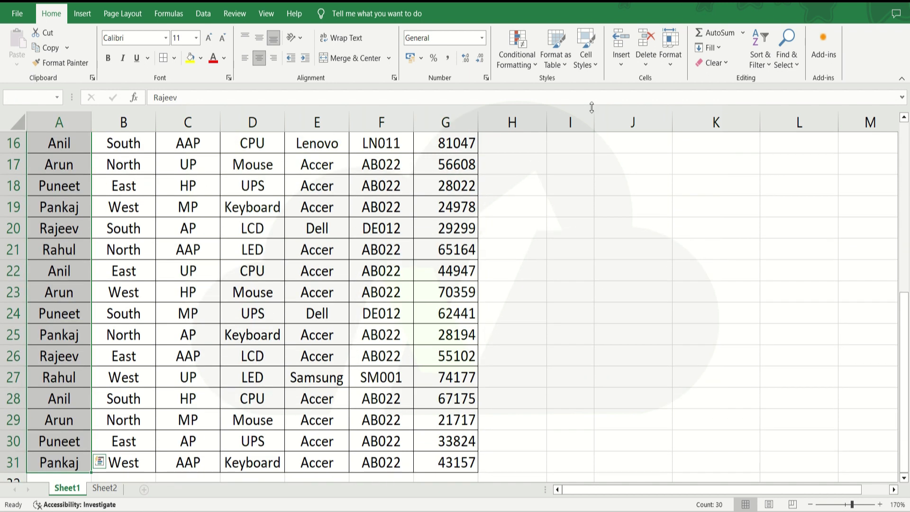
{"action": "left_click", "coordinate": [530, 60]}
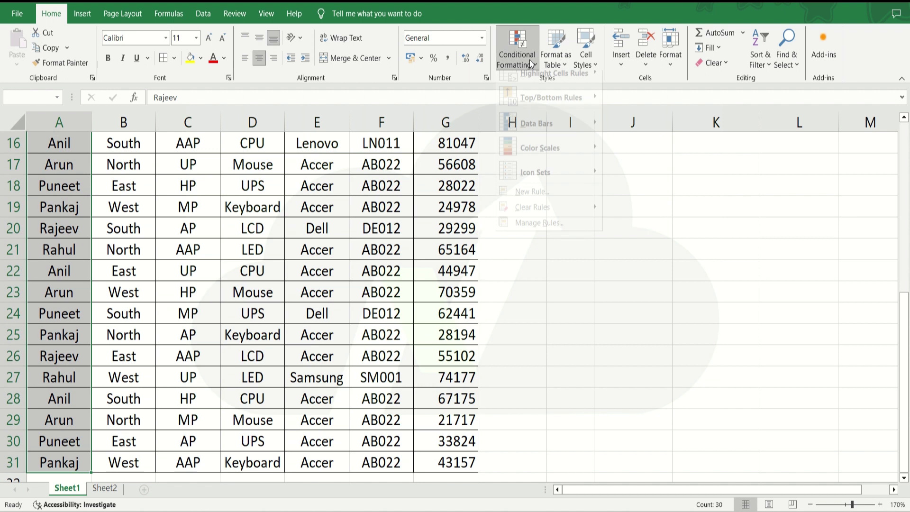
{"action": "left_click", "coordinate": [519, 205]}
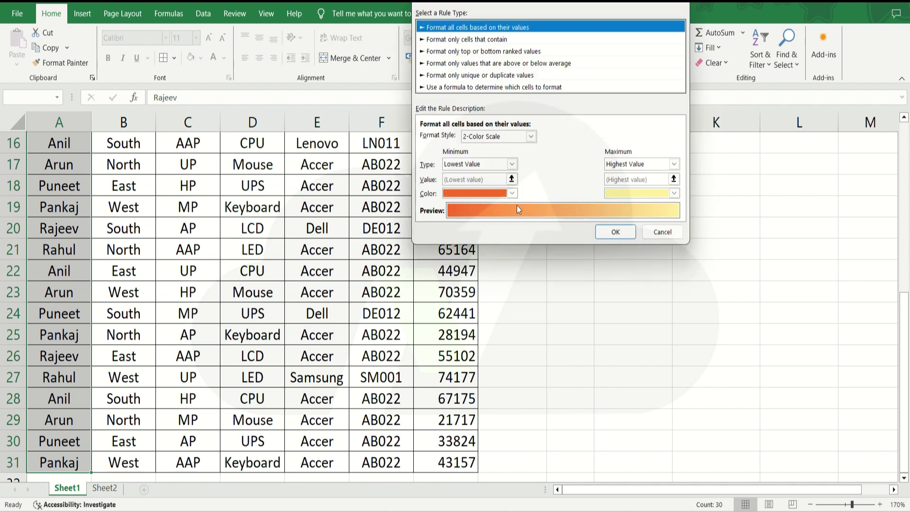
{"action": "left_click", "coordinate": [487, 87]}
Step: Enter =large($G$1:$G$31,2) as the rule formula to find the second-largest Amount
{"action": "left_click", "coordinate": [464, 139]}
{"action": "type", "text": "=lar"}
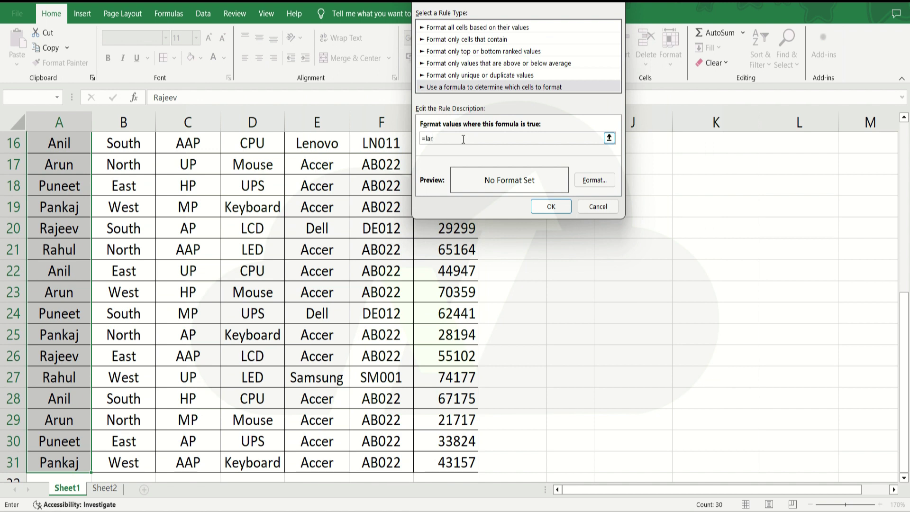
{"action": "type", "text": "ge("}
{"action": "left_click", "coordinate": [451, 266]}
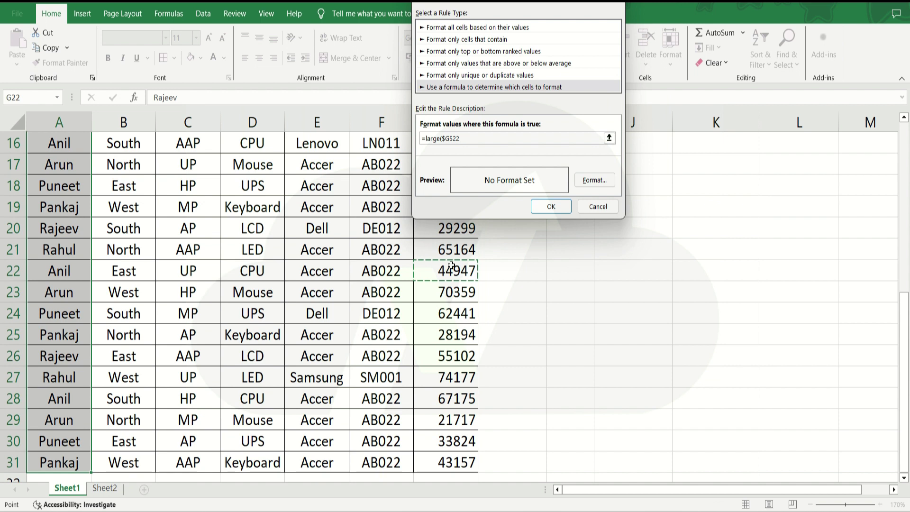
{"action": "key", "text": "ctrl+Up"}
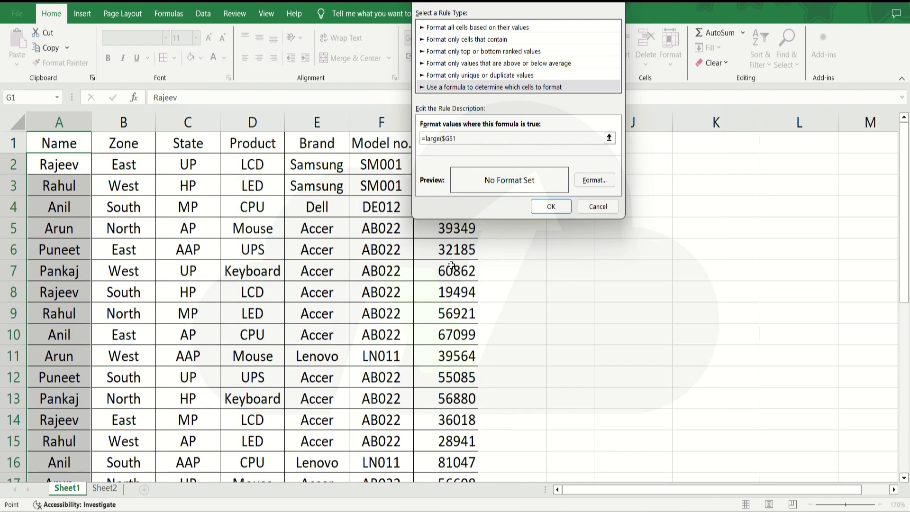
{"action": "key", "text": "ctrl+shift+Down"}
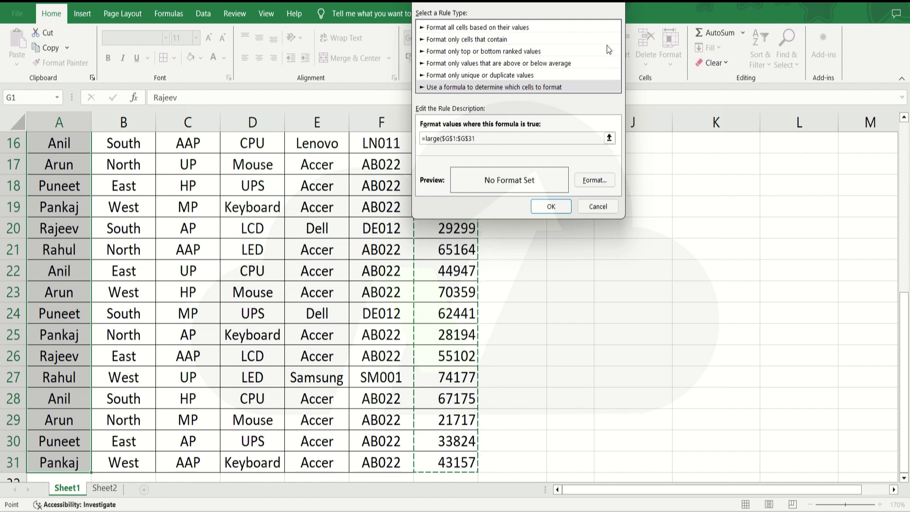
{"action": "type", "text": ")"}
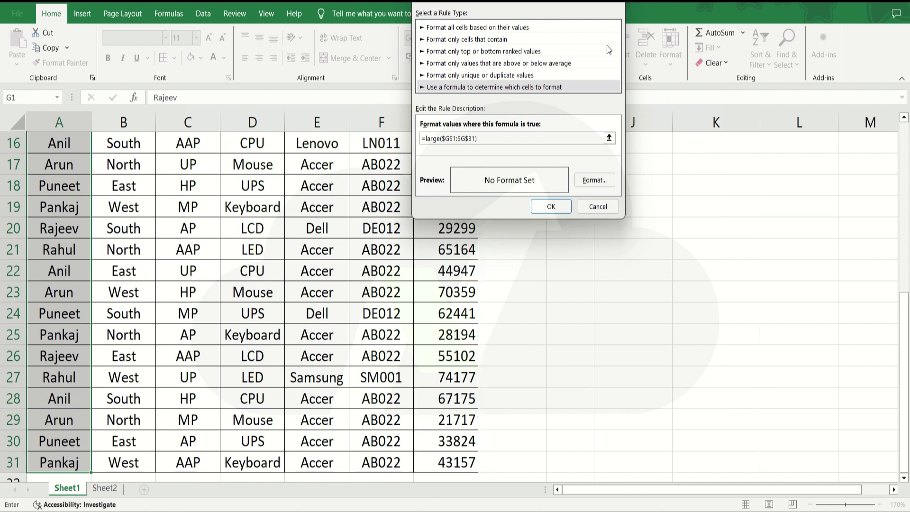
{"action": "key", "text": "BackSpace"}
{"action": "type", "text": ",2)"}
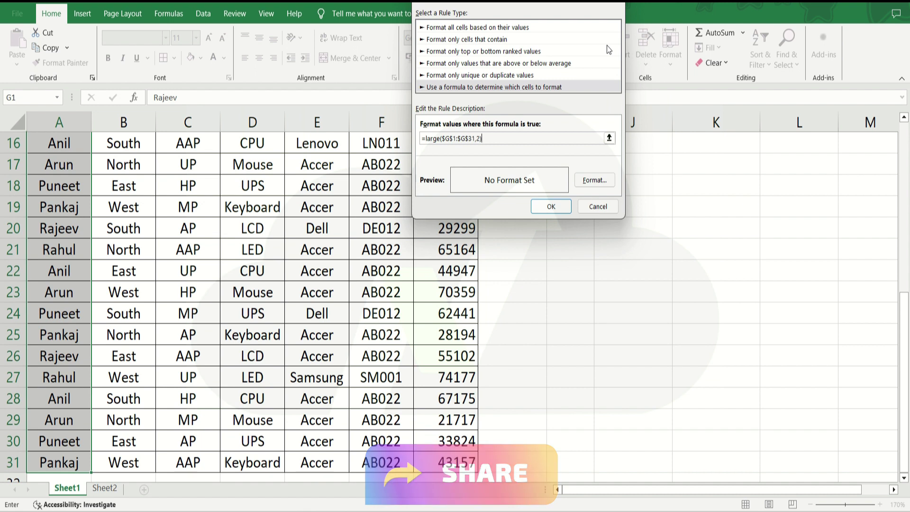
Step: Complete the rule formula by comparing the LARGE result with =$G2, fixing only the column of that reference
{"action": "type", "text": "="}
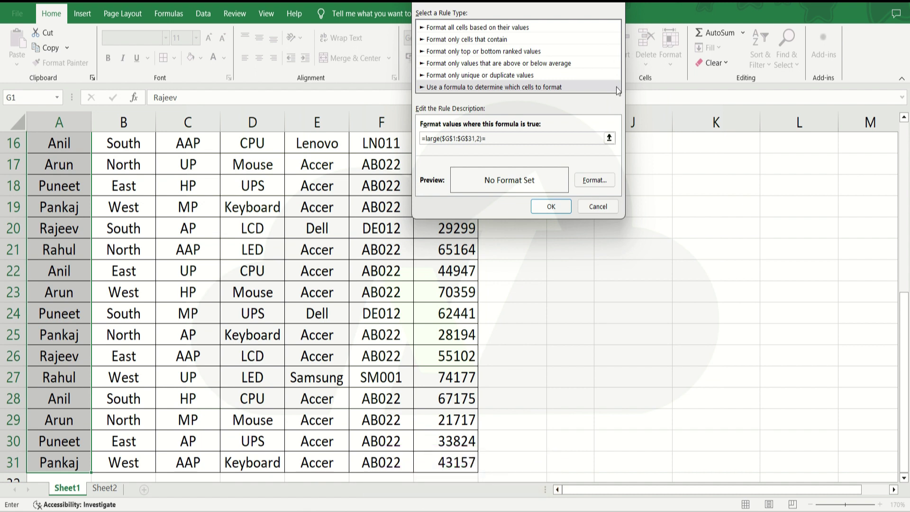
{"action": "left_click", "coordinate": [480, 283]}
{"action": "key", "text": "Left"}
{"action": "key", "text": "ctrl+Up"}
{"action": "key", "text": "Down"}
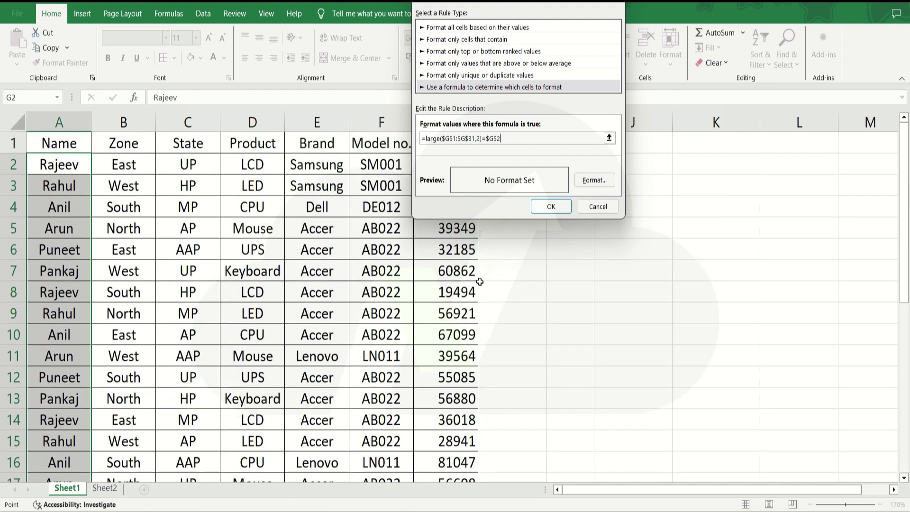
{"action": "key", "text": "F4"}
{"action": "key", "text": "F4"}
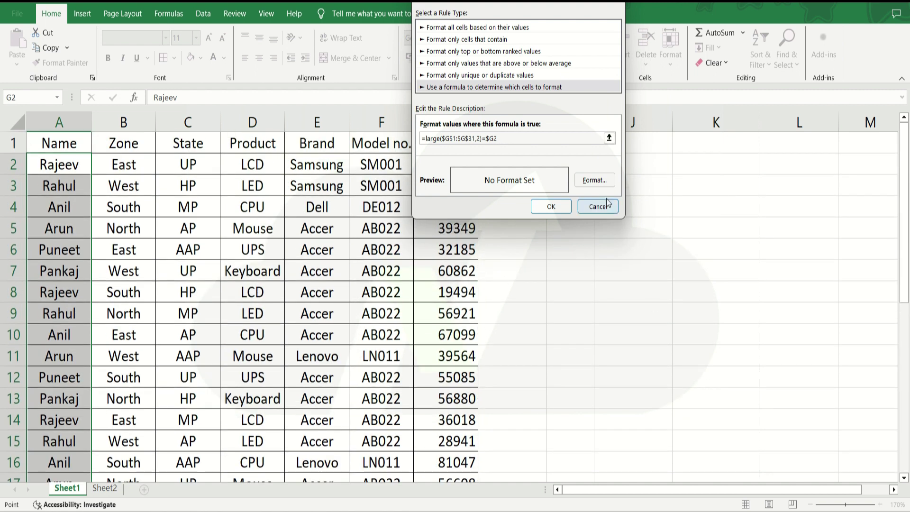
Step: Give the rule a green fill and apply it to the selected names
{"action": "left_click", "coordinate": [595, 180]}
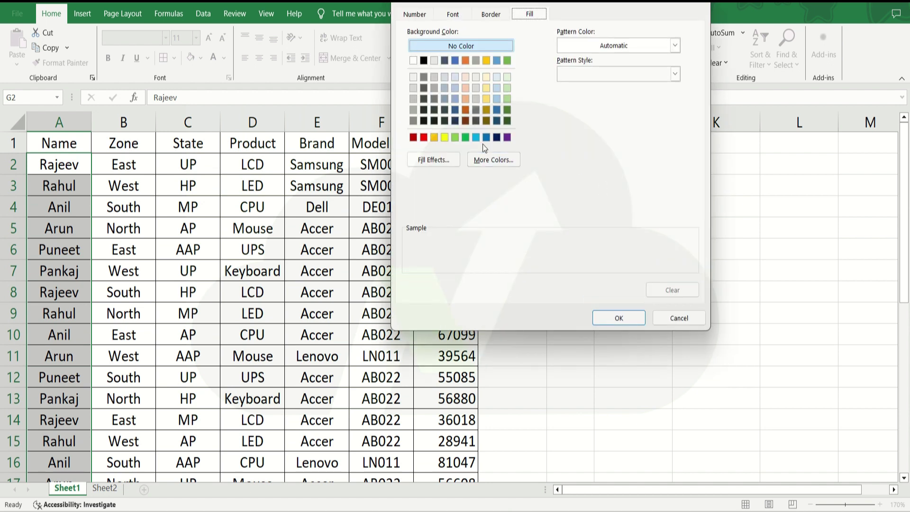
{"action": "left_click", "coordinate": [458, 137]}
{"action": "left_click", "coordinate": [463, 138]}
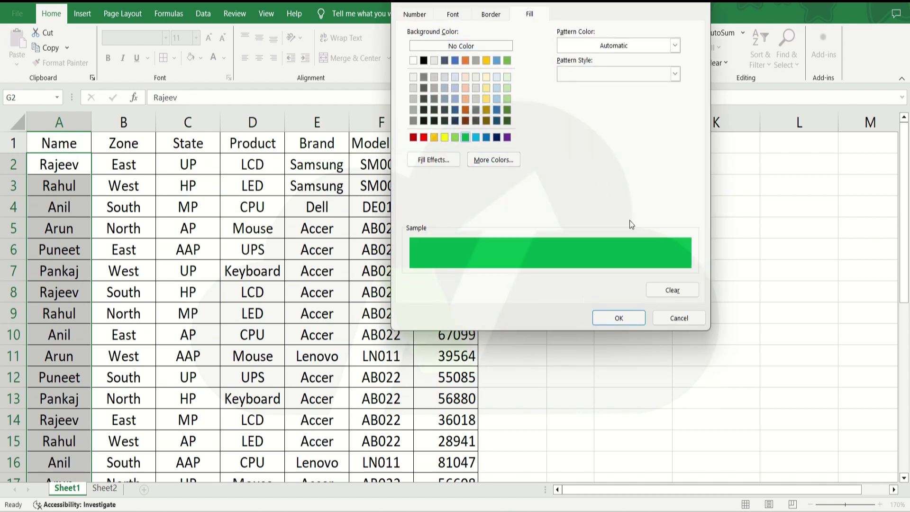
{"action": "left_click", "coordinate": [608, 315]}
{"action": "left_click", "coordinate": [541, 207]}
Step: Go down the Amount column to examine which record's name the rule highlights
{"action": "left_click", "coordinate": [429, 186]}
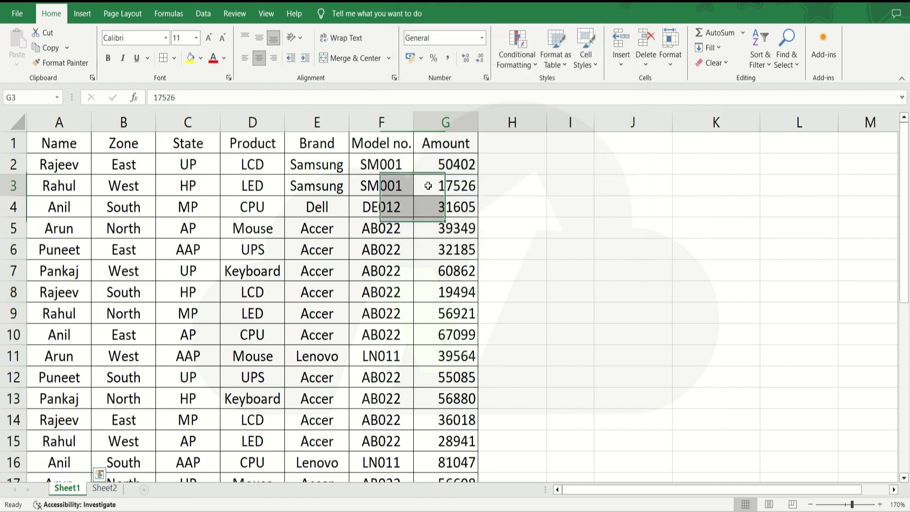
{"action": "key", "text": "Down"}
{"action": "key", "text": "Down"}
{"action": "key", "text": "Down"}
{"action": "key", "text": "Down"}
{"action": "key", "text": "Down"}
{"action": "key", "text": "Down"}
{"action": "key", "text": "Down"}
{"action": "key", "text": "Down"}
{"action": "key", "text": "Down"}
{"action": "key", "text": "Down"}
{"action": "key", "text": "Down"}
{"action": "key", "text": "Down"}
{"action": "key", "text": "Down"}
{"action": "key", "text": "Down"}
{"action": "key", "text": "Down"}
{"action": "key", "text": "Down"}
{"action": "key", "text": "Down"}
{"action": "key", "text": "Down"}
{"action": "key", "text": "Down"}
{"action": "key", "text": "Down"}
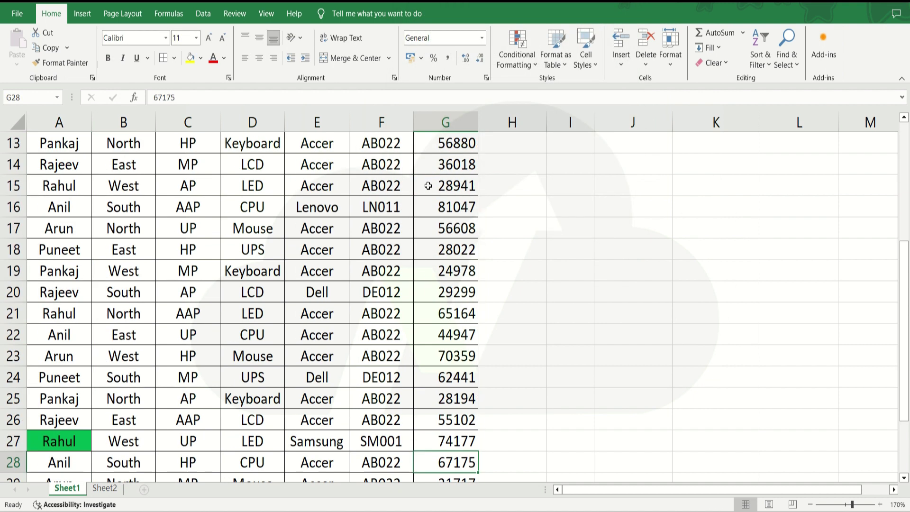
{"action": "key", "text": "Up"}
{"action": "key", "text": "Up"}
{"action": "key", "text": "Up"}
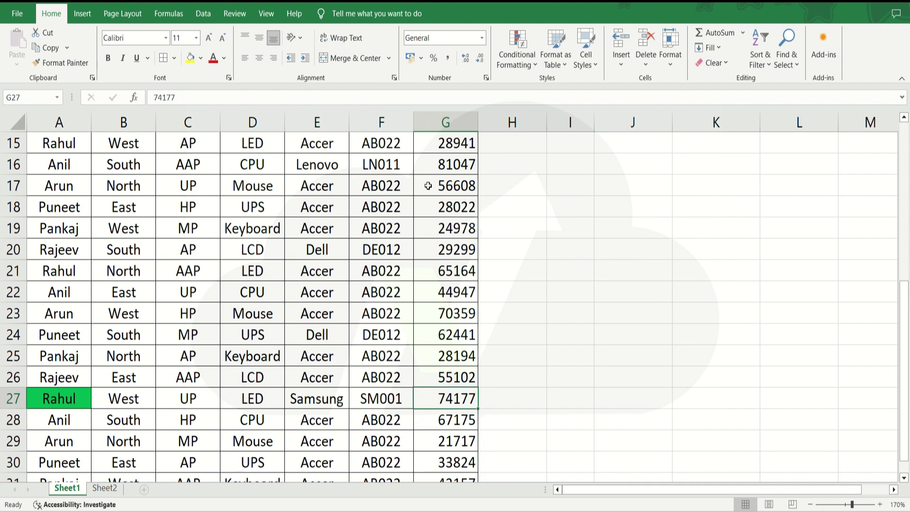
Step: Examine row 27's record across its columns, from the name to the Amount
{"action": "key", "text": "Home"}
{"action": "key", "text": "Right"}
{"action": "key", "text": "Right"}
{"action": "key", "text": "Right"}
{"action": "key", "text": "Right"}
{"action": "key", "text": "Right"}
{"action": "key", "text": "Right"}
Step: Review the worksheet rule's LARGE formula and its rank argument without changing them
{"action": "left_click", "coordinate": [516, 43]}
{"action": "left_click", "coordinate": [529, 236]}
{"action": "left_click", "coordinate": [422, 55]}
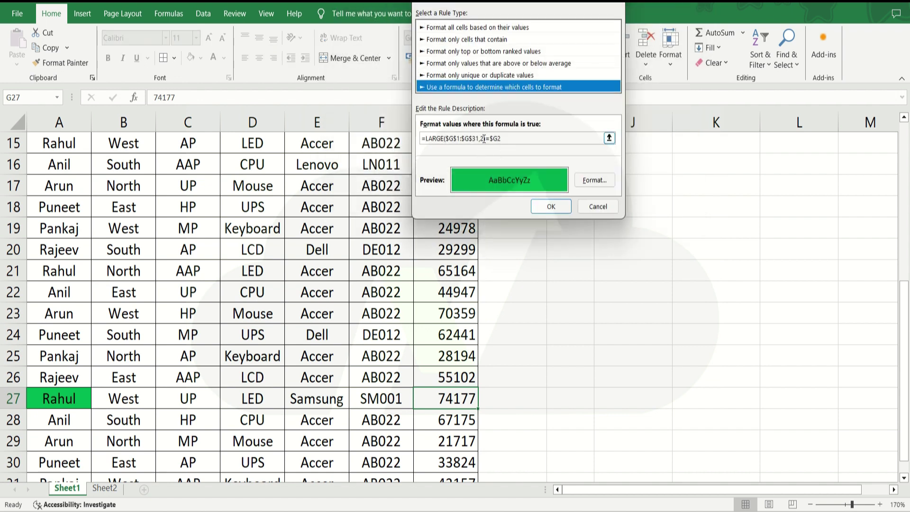
{"action": "left_click", "coordinate": [484, 138]}
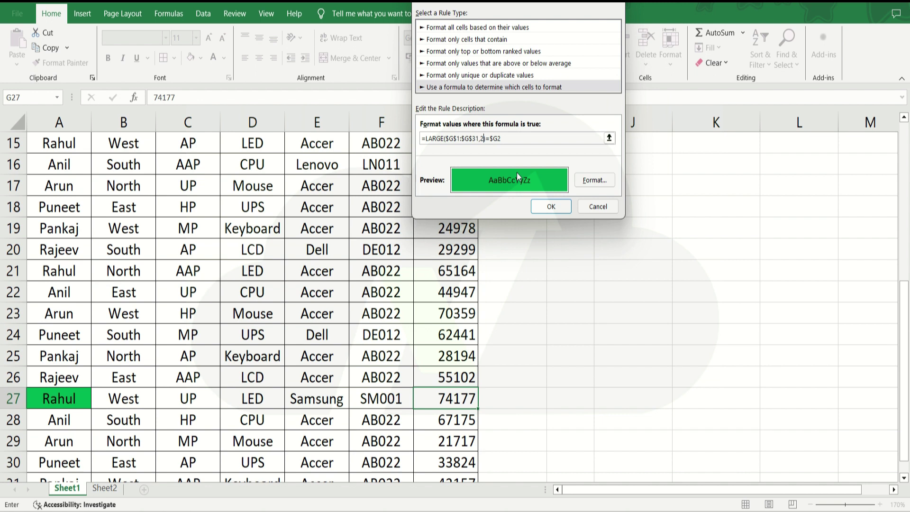
{"action": "key", "text": "Return"}
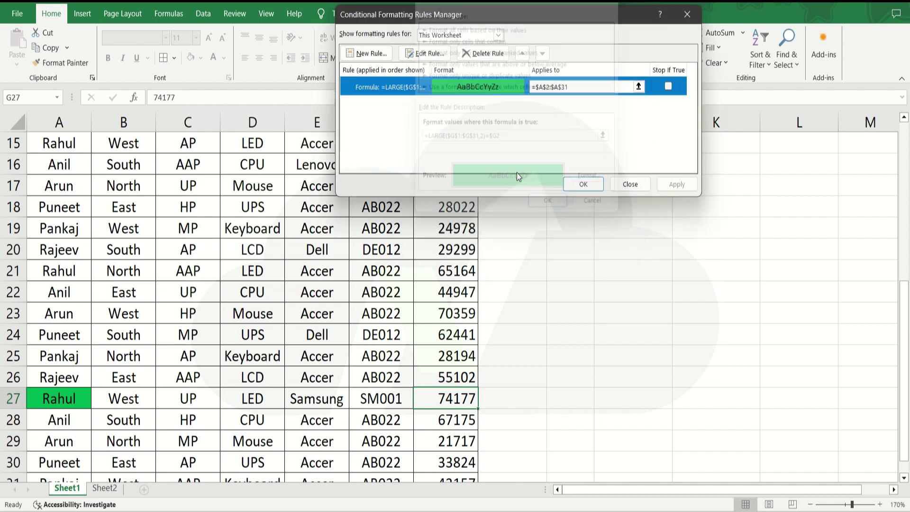
{"action": "key", "text": "Return"}
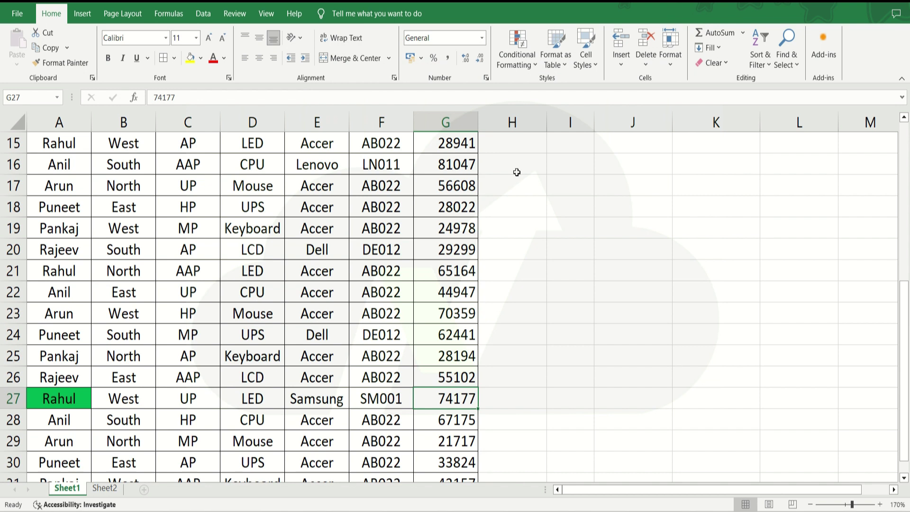
{"action": "left_click", "coordinate": [516, 57]}
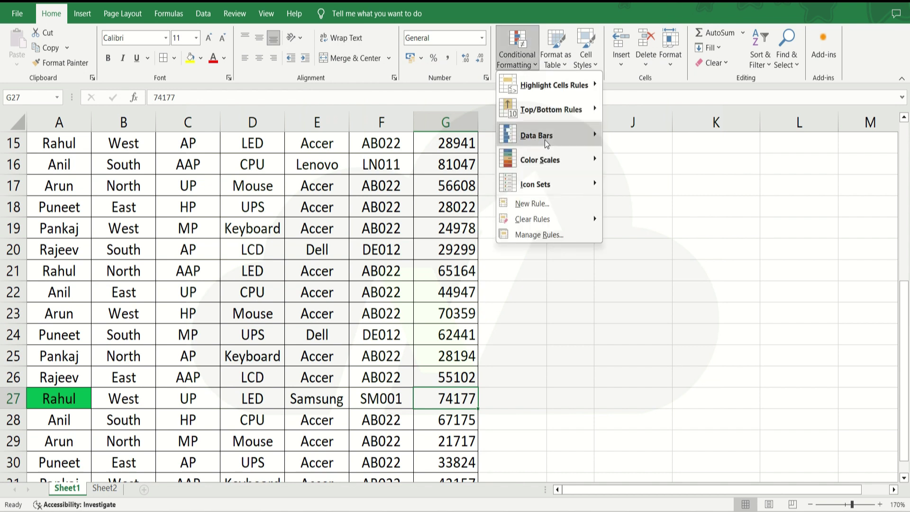
{"action": "left_click", "coordinate": [525, 229]}
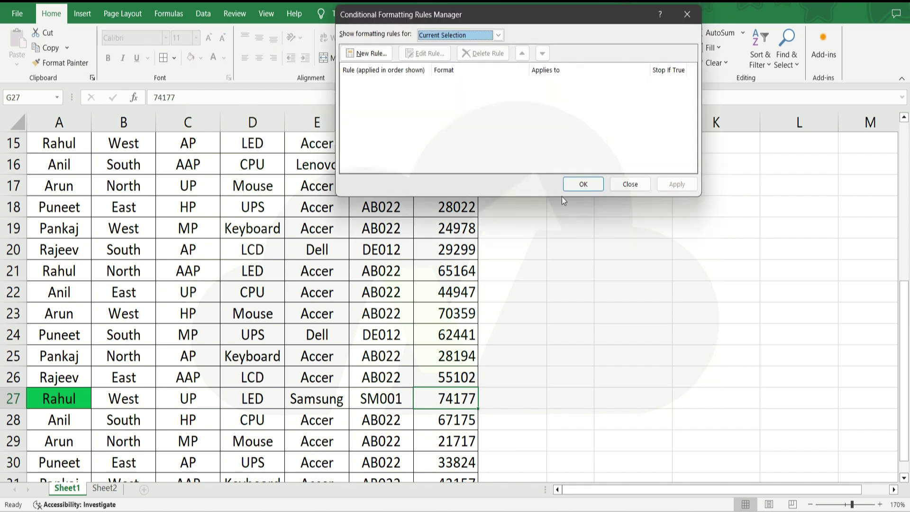
{"action": "left_click", "coordinate": [622, 186]}
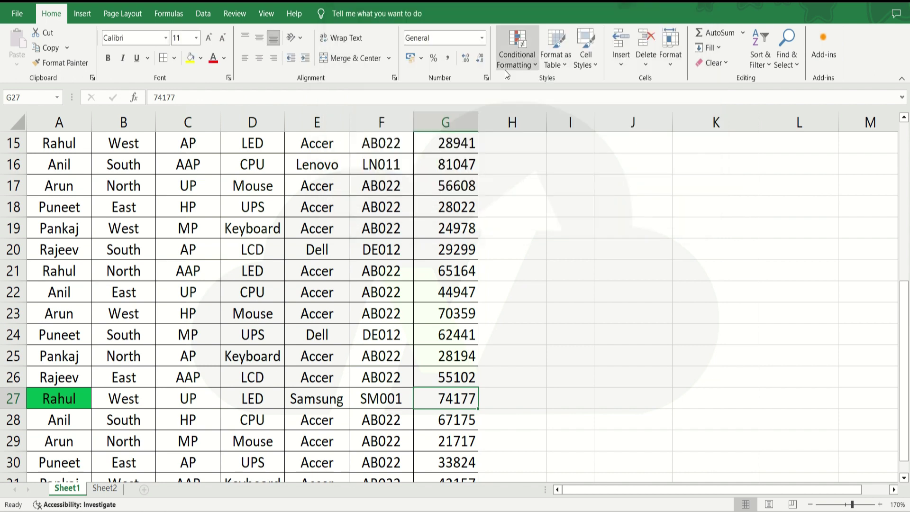
Step: Clear the conditional formatting rules from the entire sheet
{"action": "left_click", "coordinate": [506, 67]}
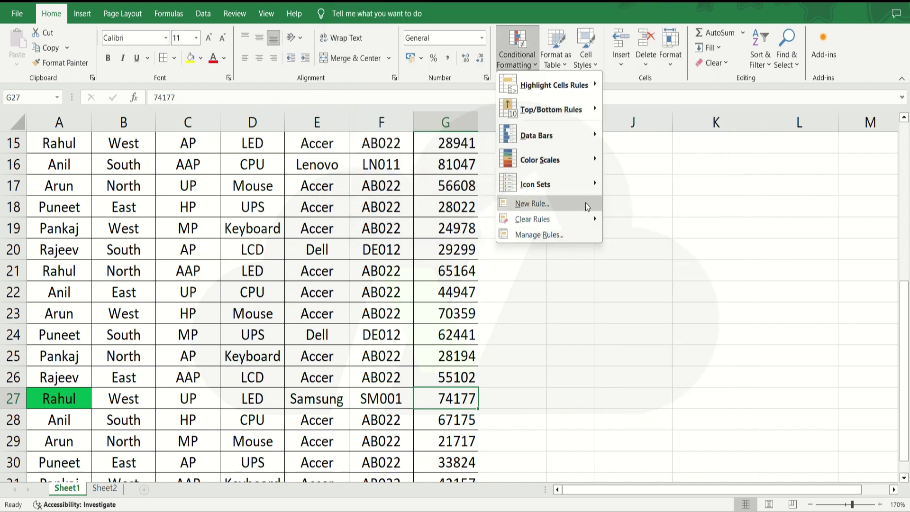
{"action": "left_click", "coordinate": [639, 236]}
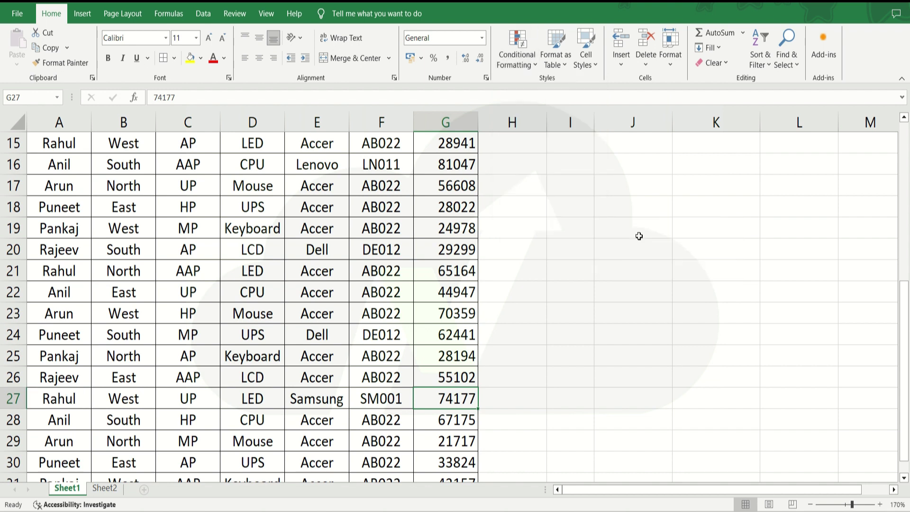
Step: Start a formula-based conditional formatting rule for all the names from A2 to A31
{"action": "left_click", "coordinate": [469, 207]}
{"action": "key", "text": "Up"}
{"action": "key", "text": "Up"}
{"action": "key", "text": "Up"}
{"action": "key", "text": "Up"}
{"action": "key", "text": "Up"}
{"action": "key", "text": "Up"}
{"action": "key", "text": "Up"}
{"action": "key", "text": "Up"}
{"action": "key", "text": "Up"}
{"action": "key", "text": "Up"}
{"action": "key", "text": "Up"}
{"action": "key", "text": "Up"}
{"action": "key", "text": "Up"}
{"action": "key", "text": "Up"}
{"action": "key", "text": "Up"}
{"action": "key", "text": "Up"}
{"action": "key", "text": "Up"}
{"action": "key", "text": "Down"}
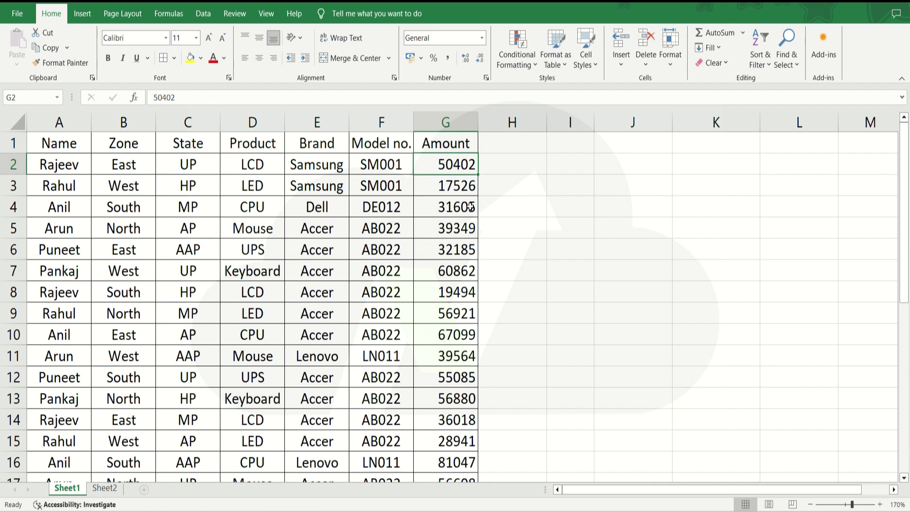
{"action": "key", "text": "Left"}
{"action": "key", "text": "Home"}
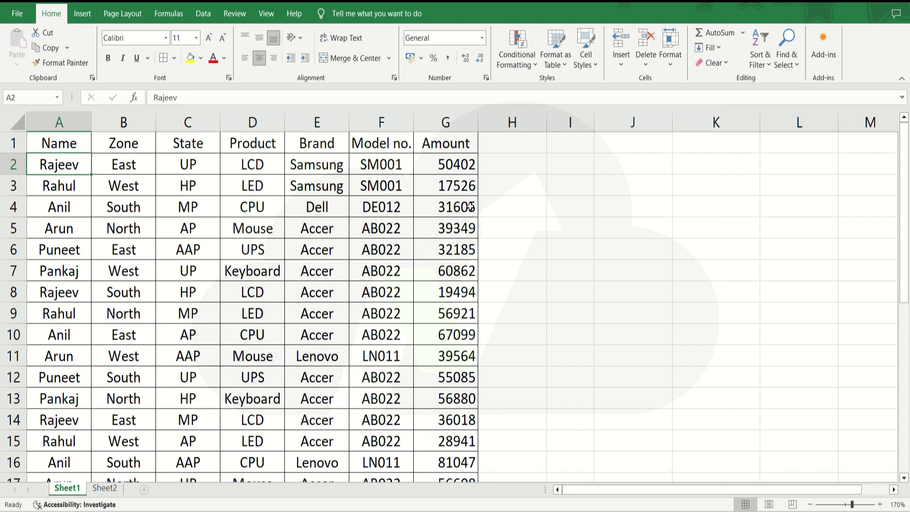
{"action": "key", "text": "ctrl+shift+Down"}
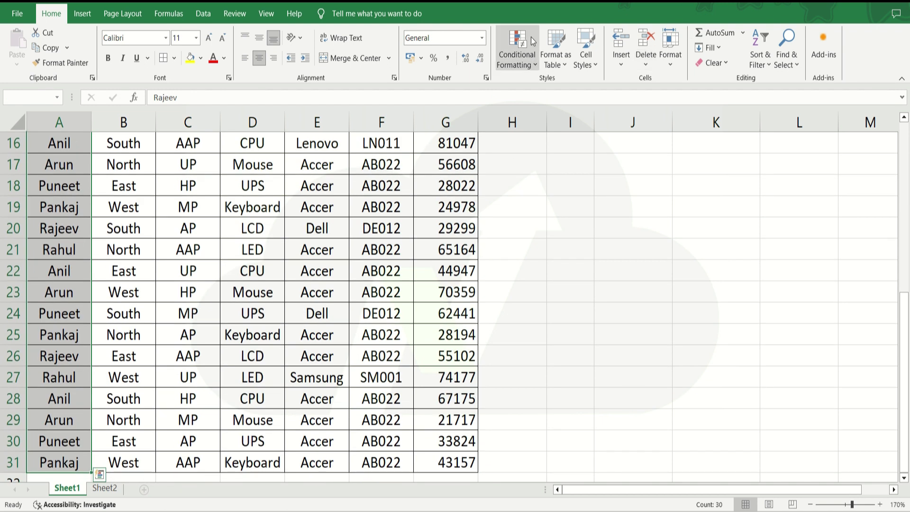
{"action": "left_click", "coordinate": [523, 55]}
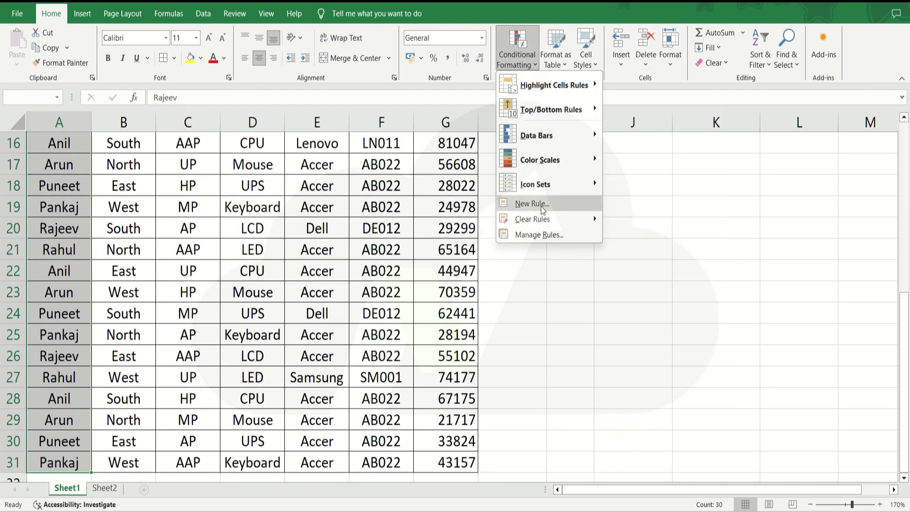
{"action": "left_click", "coordinate": [528, 201]}
{"action": "left_click", "coordinate": [457, 90]}
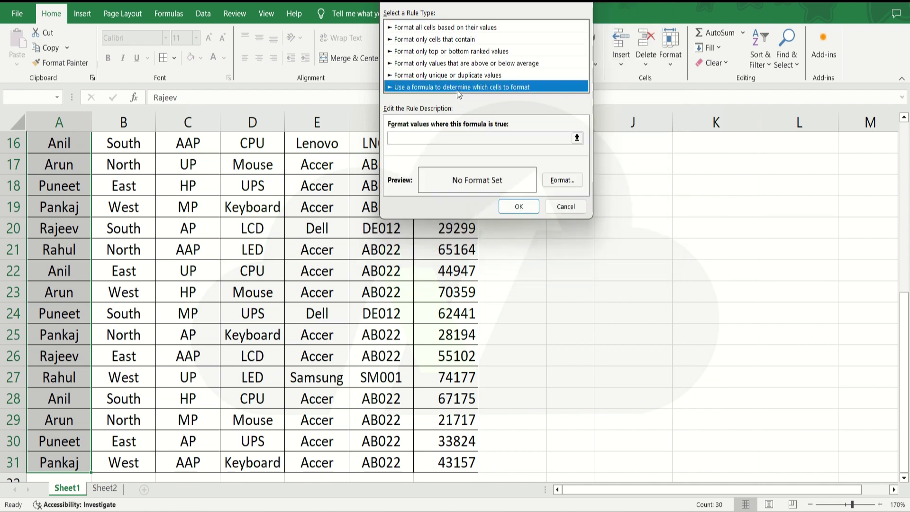
{"action": "left_click", "coordinate": [424, 138]}
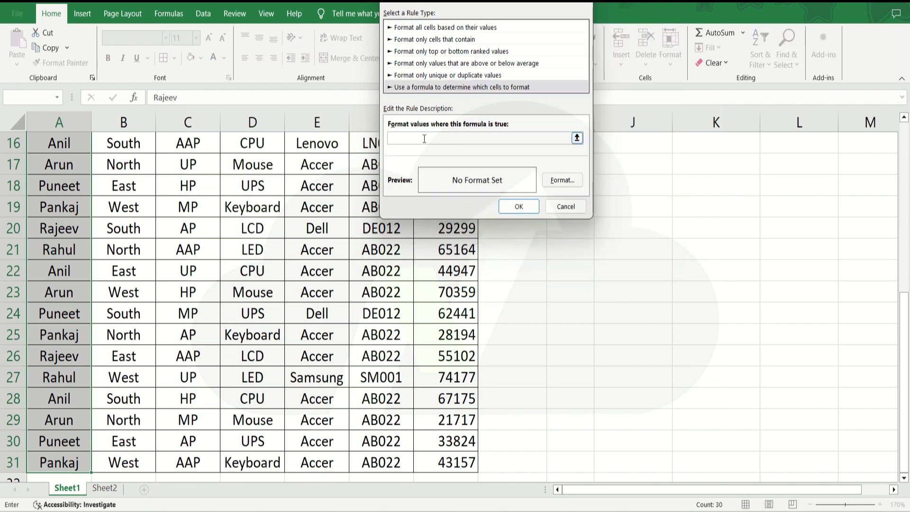
Step: Begin the rule formula with =large($G$2:$G$31,3)<= to take the third-largest Amount as the threshold
{"action": "type", "text": "=large("}
{"action": "left_click", "coordinate": [460, 285]}
{"action": "key", "text": "ctrl+Up"}
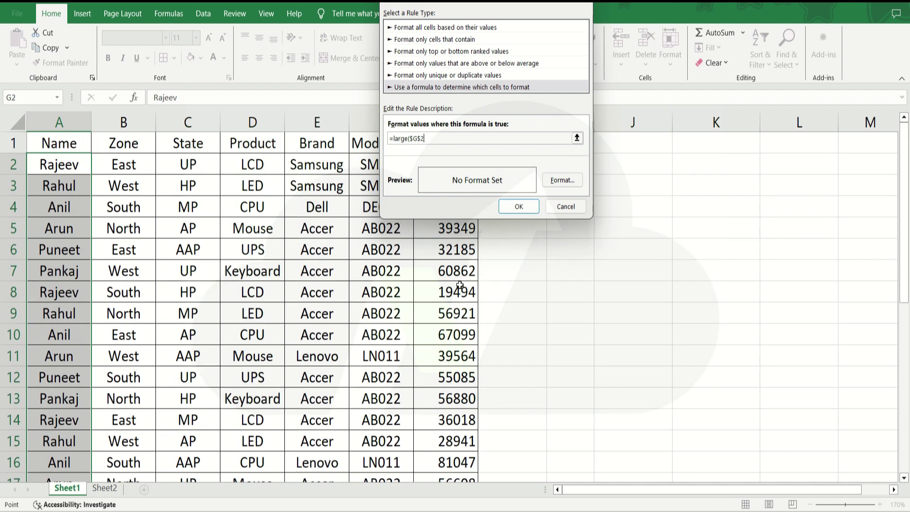
{"action": "key", "text": "ctrl+shift+Down"}
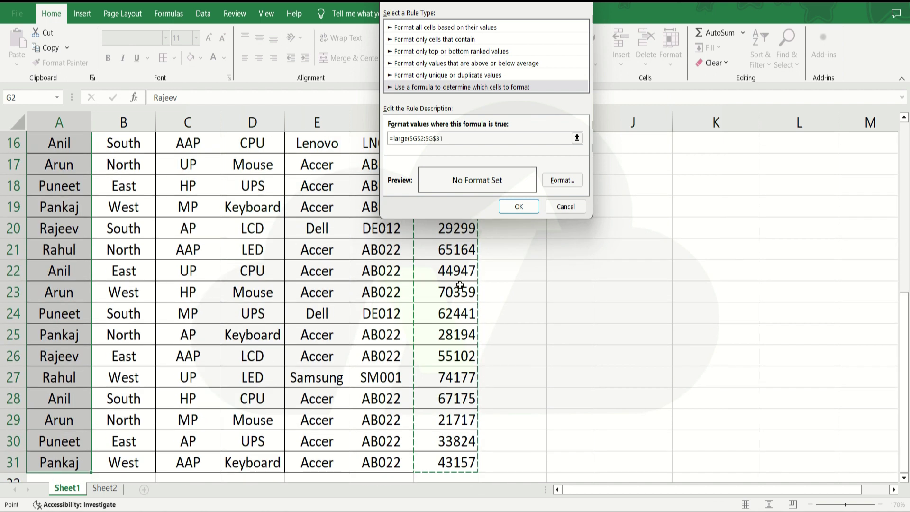
{"action": "type", "text": ","}
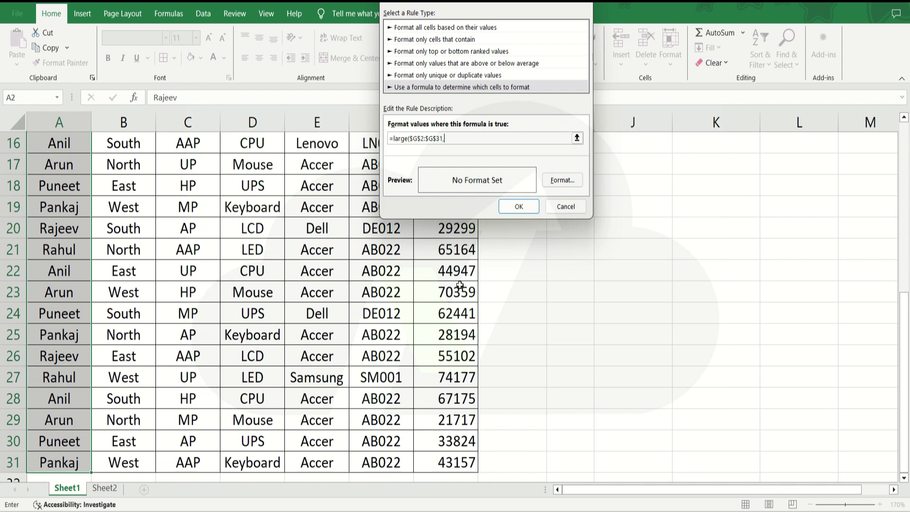
{"action": "type", "text": "3)<="}
Step: Complete the comparison in the rule formula with the column-locked first Amount reference $G2
{"action": "left_click", "coordinate": [445, 315]}
{"action": "key", "text": "Up"}
{"action": "key", "text": "Up"}
{"action": "key", "text": "Up"}
{"action": "key", "text": "Up"}
{"action": "key", "text": "Up"}
{"action": "key", "text": "Up"}
{"action": "key", "text": "Up"}
{"action": "key", "text": "Up"}
{"action": "key", "text": "Up"}
{"action": "key", "text": "Up"}
{"action": "key", "text": "Up"}
{"action": "key", "text": "Up"}
{"action": "key", "text": "Up"}
{"action": "key", "text": "Up"}
{"action": "key", "text": "Up"}
{"action": "key", "text": "Up"}
{"action": "key", "text": "Up"}
{"action": "key", "text": "Up"}
{"action": "key", "text": "Up"}
{"action": "key", "text": "Up"}
{"action": "key", "text": "Down"}
{"action": "key", "text": "F4"}
{"action": "key", "text": "F4"}
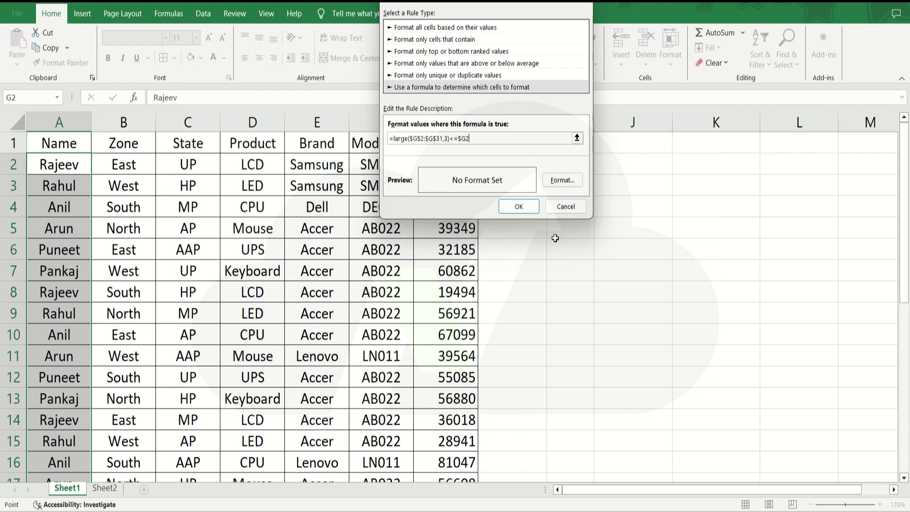
Step: Give the rule a green background fill and apply it to the selected names
{"action": "left_click", "coordinate": [560, 181]}
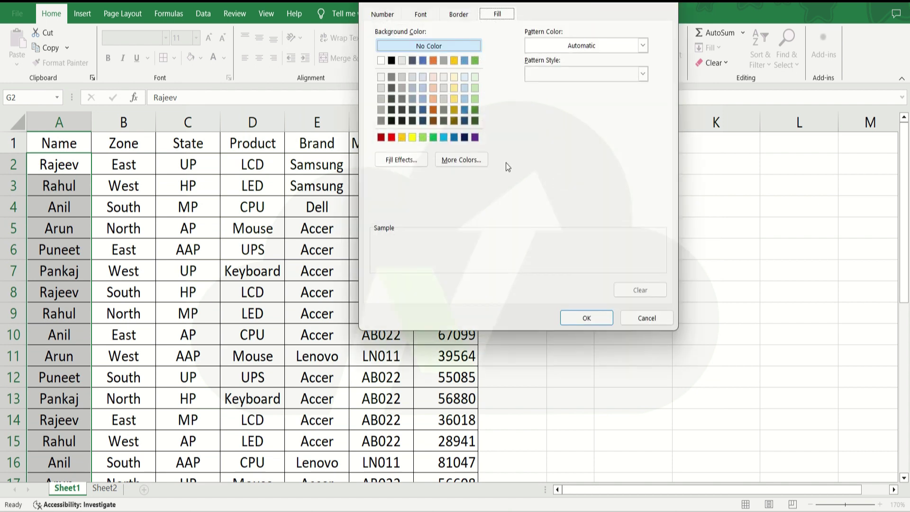
{"action": "left_click", "coordinate": [435, 136]}
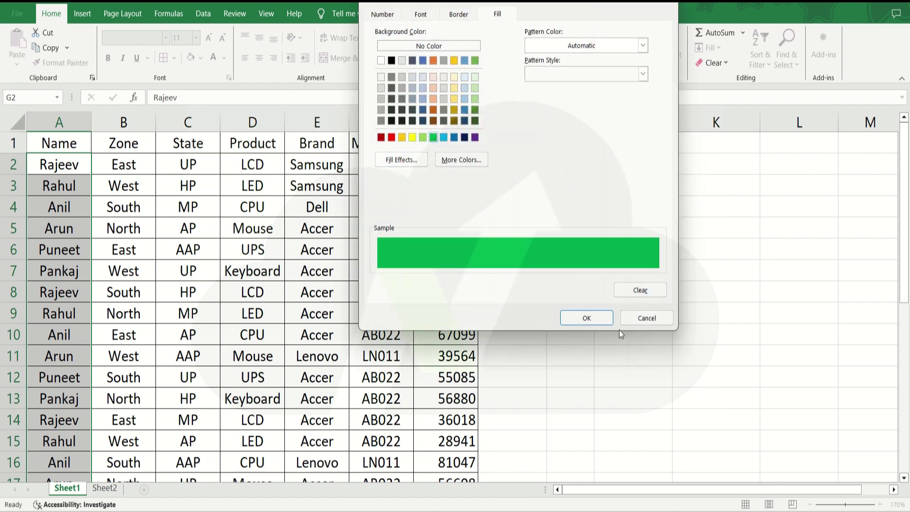
{"action": "left_click", "coordinate": [588, 317]}
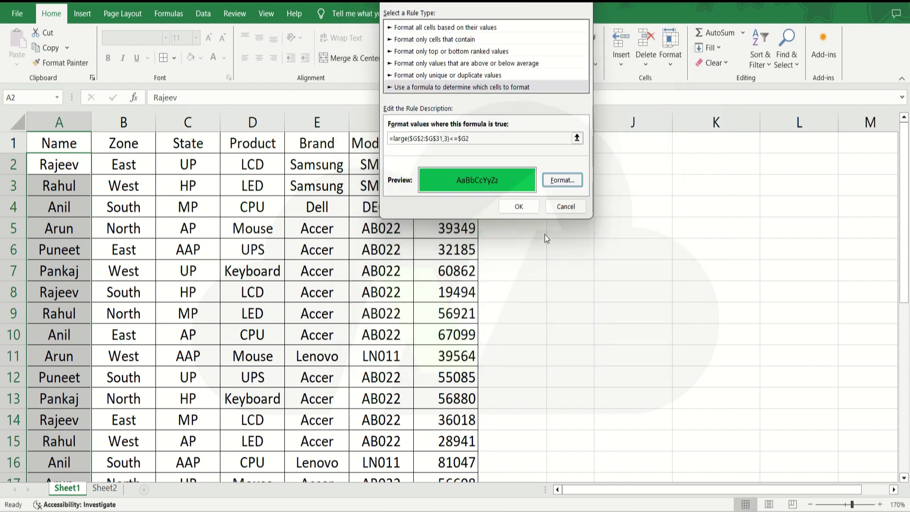
{"action": "left_click", "coordinate": [518, 206]}
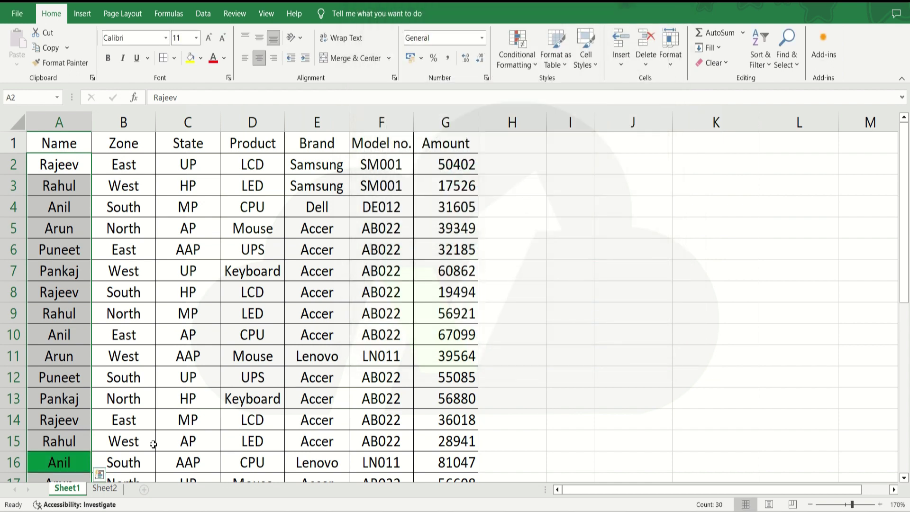
Step: Examine row 16's highlighted record across its columns, from the name to the Amount
{"action": "left_click", "coordinate": [74, 462]}
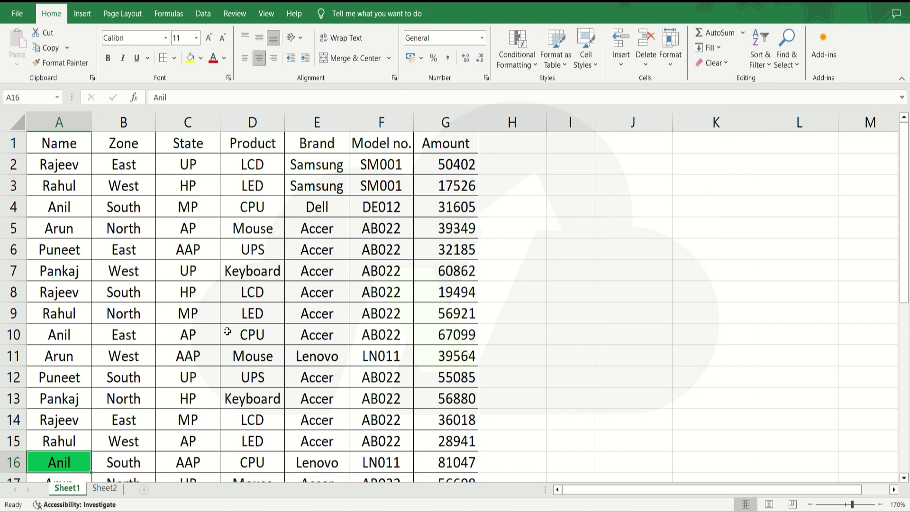
{"action": "key", "text": "Right"}
{"action": "key", "text": "Right"}
{"action": "key", "text": "Right"}
{"action": "key", "text": "Right"}
{"action": "key", "text": "Right"}
{"action": "key", "text": "Right"}
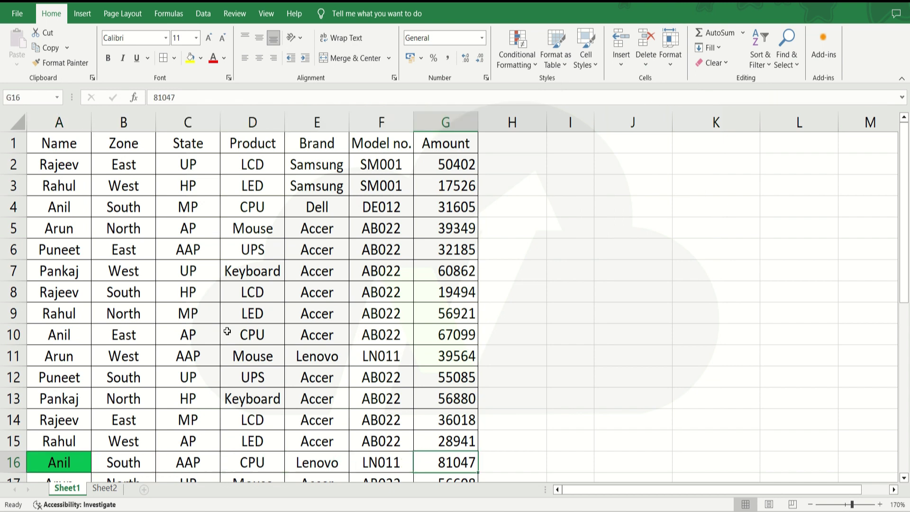
Step: Go down to the highlighted name in row 23 and examine its record across to the Amount
{"action": "key", "text": "Left"}
{"action": "key", "text": "Left"}
{"action": "key", "text": "Left"}
{"action": "key", "text": "Left"}
{"action": "key", "text": "Left"}
{"action": "key", "text": "Left"}
{"action": "key", "text": "Down"}
{"action": "key", "text": "Down"}
{"action": "key", "text": "Down"}
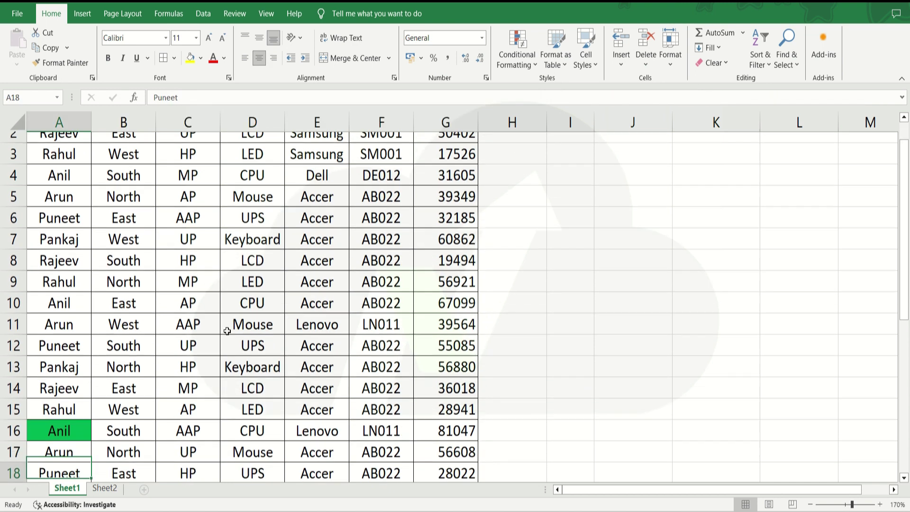
{"action": "key", "text": "Down"}
{"action": "key", "text": "Down"}
{"action": "key", "text": "Down"}
{"action": "key", "text": "Down"}
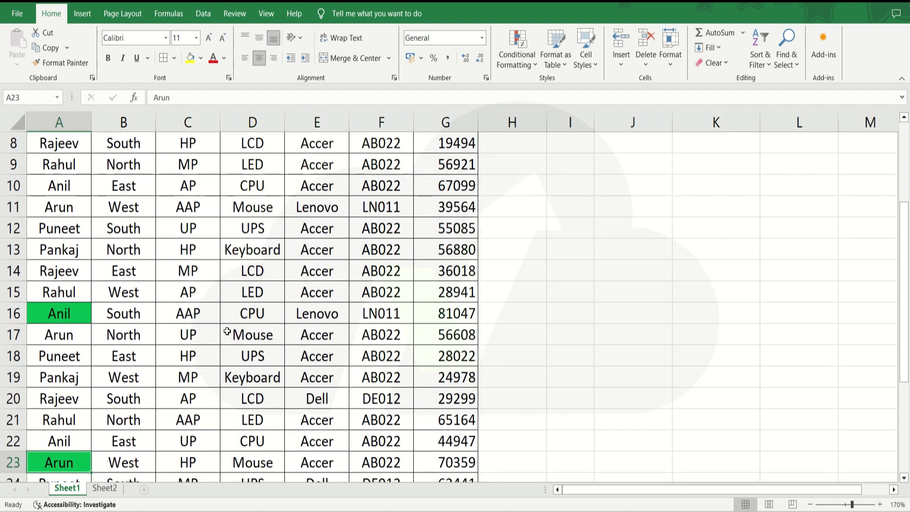
{"action": "key", "text": "Right"}
{"action": "key", "text": "Right"}
{"action": "key", "text": "Right"}
{"action": "key", "text": "Right"}
{"action": "key", "text": "Right"}
{"action": "key", "text": "Right"}
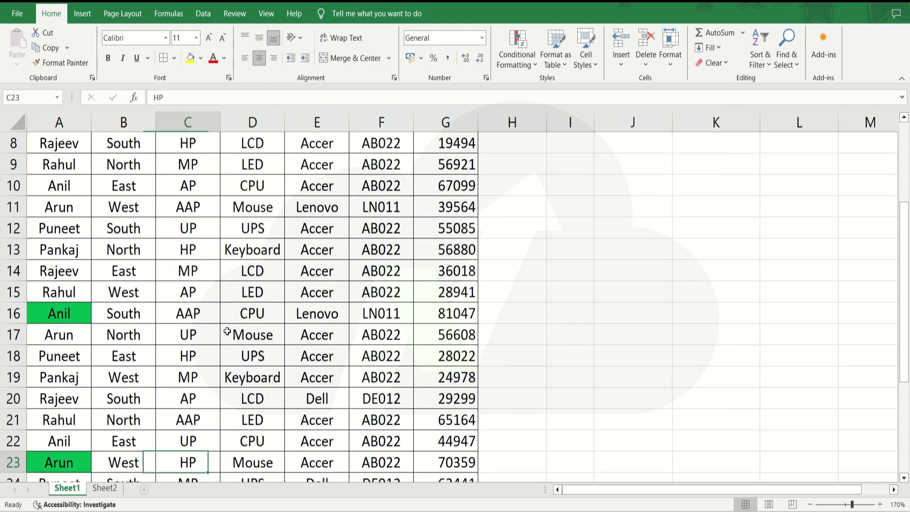
Step: Go down to the highlighted name in row 27 and examine its record across to the Amount
{"action": "key", "text": "Left"}
{"action": "key", "text": "Left"}
{"action": "key", "text": "Left"}
{"action": "key", "text": "Left"}
{"action": "key", "text": "Left"}
{"action": "key", "text": "Left"}
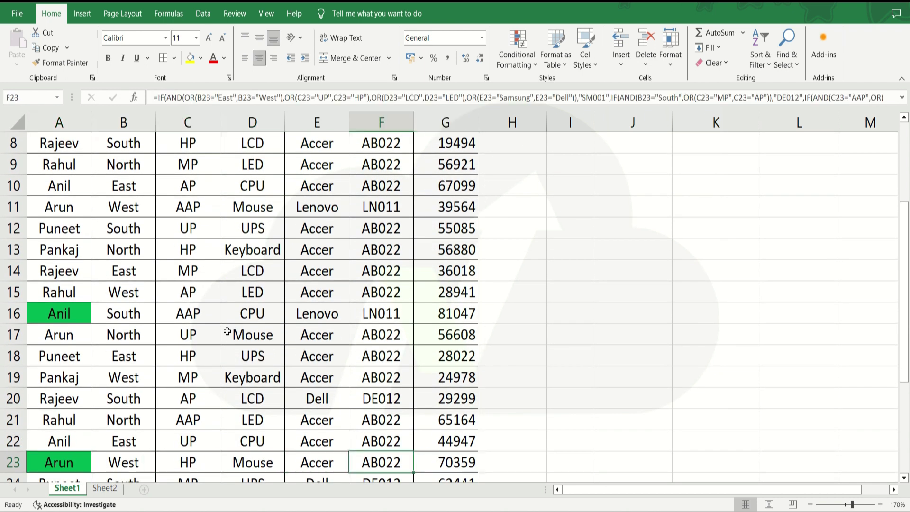
{"action": "key", "text": "Down"}
{"action": "key", "text": "Down"}
{"action": "key", "text": "Down"}
{"action": "key", "text": "Down"}
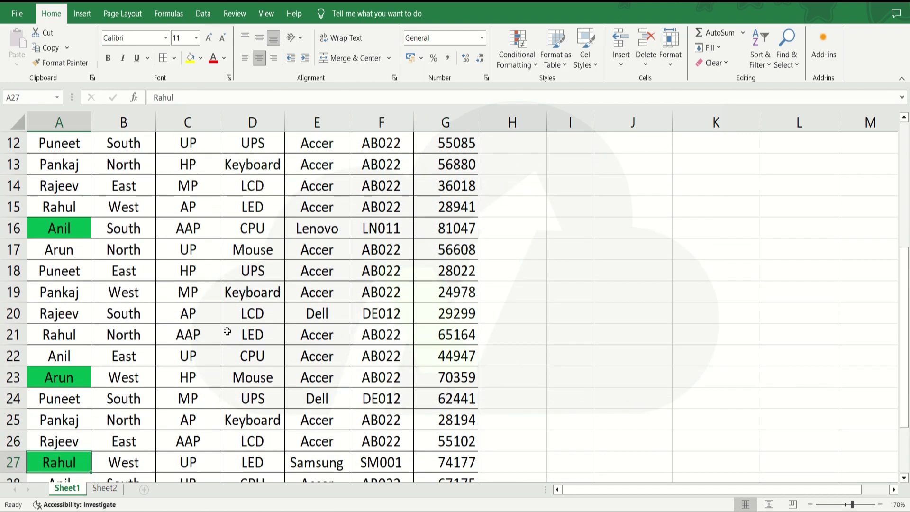
{"action": "key", "text": "Right"}
{"action": "key", "text": "Right"}
{"action": "key", "text": "Right"}
{"action": "key", "text": "Right"}
{"action": "key", "text": "Right"}
{"action": "key", "text": "Right"}
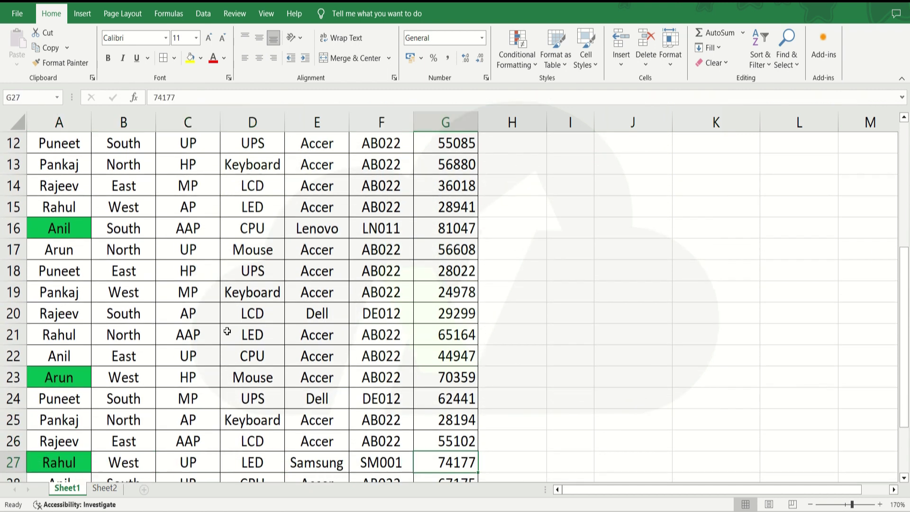
Step: Examine the remaining Amounts below row 27 at the end of the data
{"action": "key", "text": "Down"}
{"action": "key", "text": "Down"}
{"action": "key", "text": "Down"}
{"action": "key", "text": "Down"}
{"action": "key", "text": "Down"}
{"action": "key", "text": "Down"}
{"action": "key", "text": "Down"}
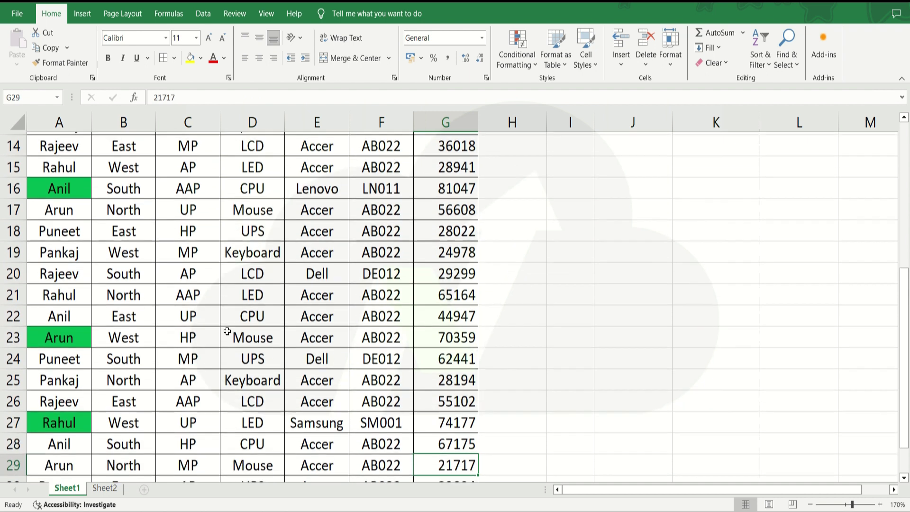
Step: Enter 1 in cell I3, beside the table, as the rank for a LARGE test
{"action": "key", "text": "Up"}
{"action": "key", "text": "Up"}
{"action": "key", "text": "Up"}
{"action": "key", "text": "Up"}
{"action": "key", "text": "Up"}
{"action": "key", "text": "Up"}
{"action": "key", "text": "Up"}
{"action": "key", "text": "Up"}
{"action": "key", "text": "Up"}
{"action": "key", "text": "Up"}
{"action": "key", "text": "Up"}
{"action": "key", "text": "Up"}
{"action": "key", "text": "Up"}
{"action": "key", "text": "Up"}
{"action": "key", "text": "Up"}
{"action": "key", "text": "Up"}
{"action": "key", "text": "Up"}
{"action": "key", "text": "Up"}
{"action": "key", "text": "Up"}
{"action": "key", "text": "Up"}
{"action": "key", "text": "Down"}
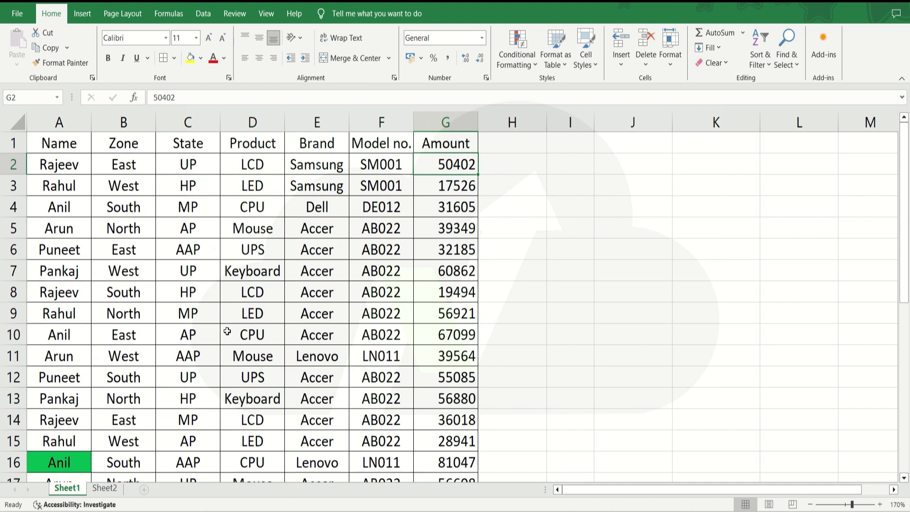
{"action": "key", "text": "Right"}
{"action": "key", "text": "Right"}
{"action": "key", "text": "Right"}
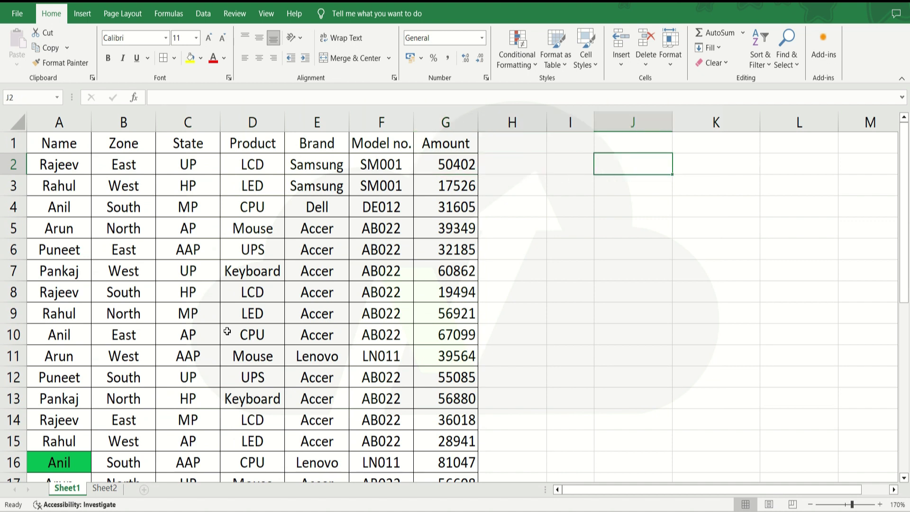
{"action": "key", "text": "Down"}
{"action": "key", "text": "Left"}
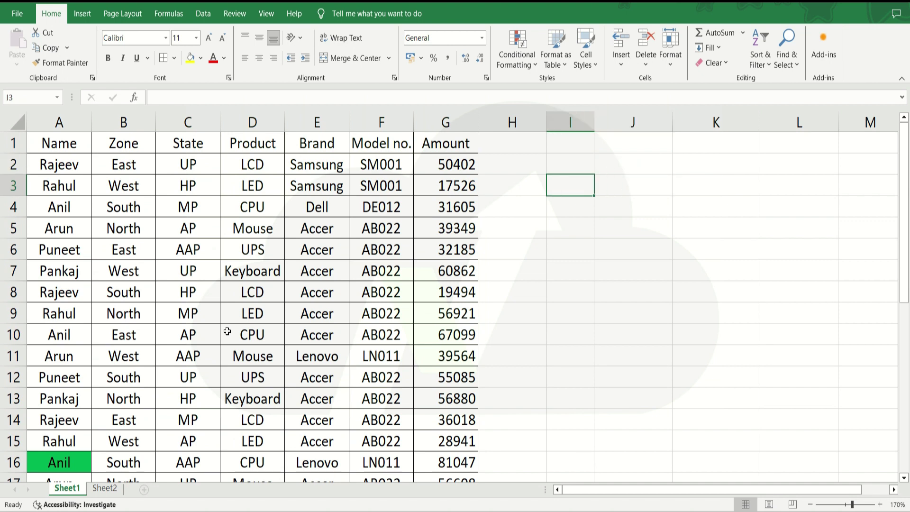
{"action": "type", "text": "1"}
Step: Enter =LARGE($G$2:$G$31,I3) in cell J3 and compare its result with the Amount in row 16
{"action": "key", "text": "Right"}
{"action": "type", "text": "=larg"}
{"action": "key", "text": "Tab"}
{"action": "key", "text": "Left"}
{"action": "key", "text": "Left"}
{"action": "key", "text": "Left"}
{"action": "key", "text": "Up"}
{"action": "key", "text": "Up"}
{"action": "key", "text": "Down"}
{"action": "key", "text": "ctrl+shift+Down"}
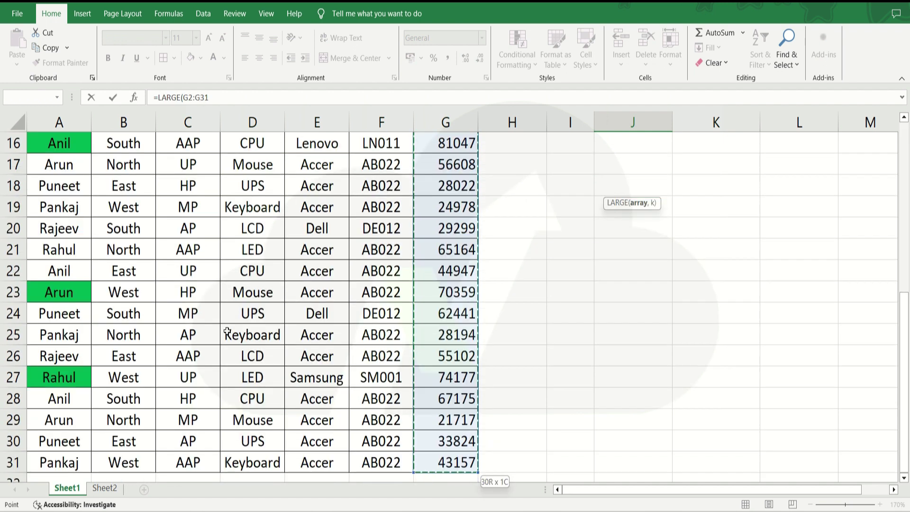
{"action": "key", "text": "F4"}
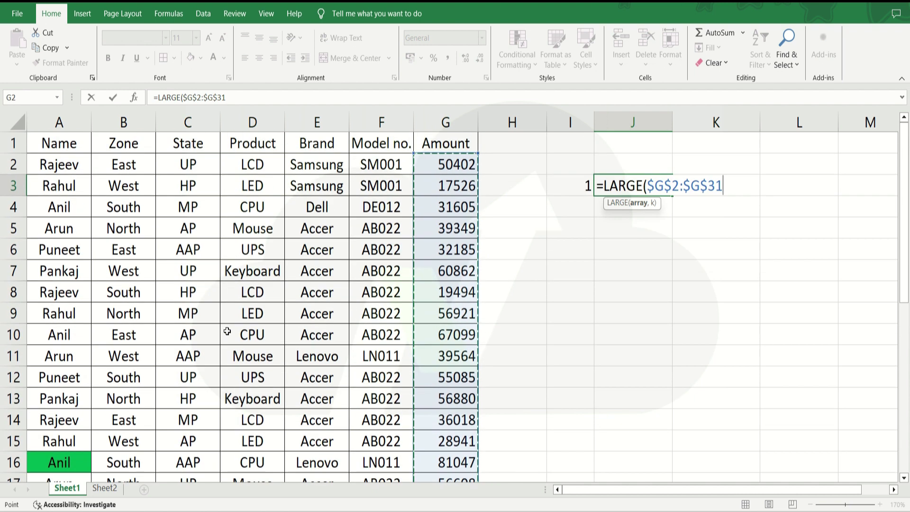
{"action": "type", "text": ","}
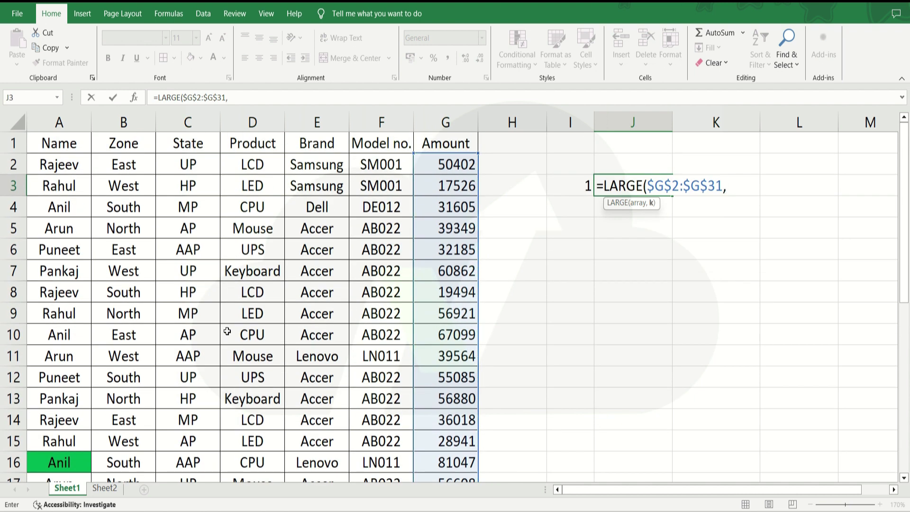
{"action": "key", "text": "Left"}
{"action": "type", "text": ")"}
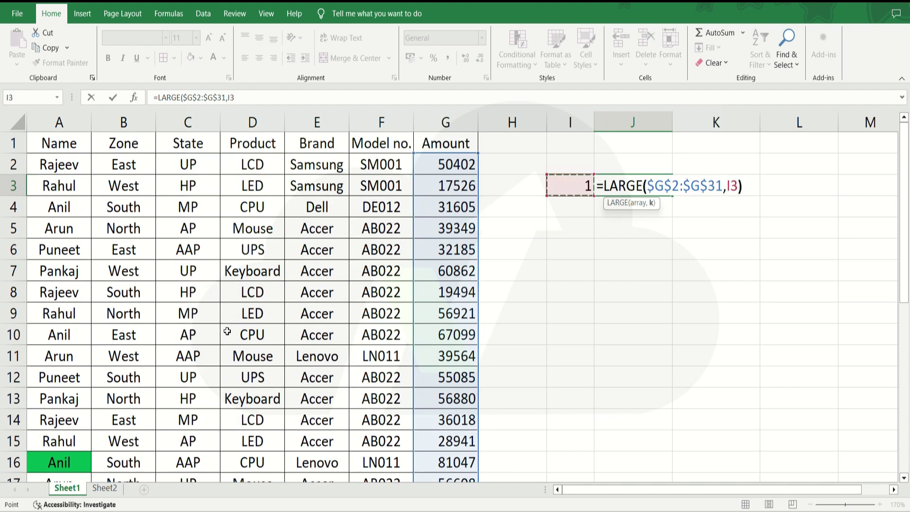
{"action": "key", "text": "Return"}
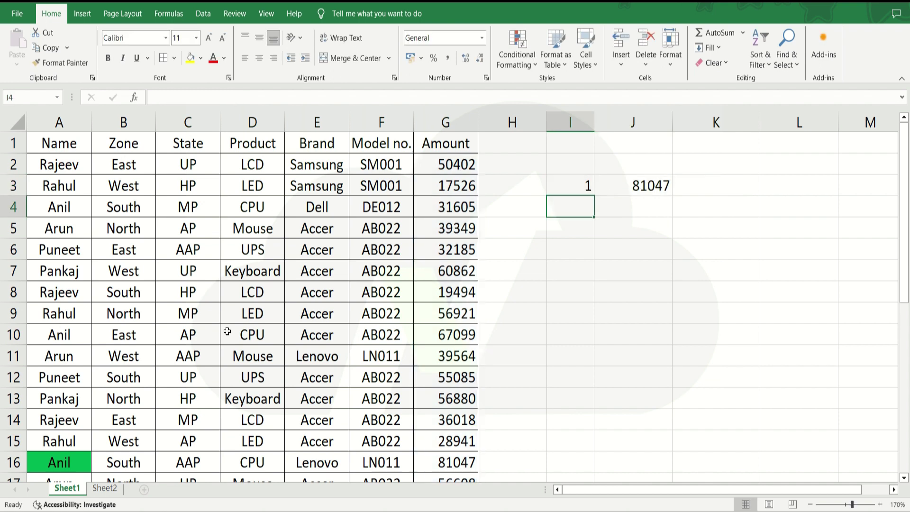
{"action": "left_click", "coordinate": [451, 462]}
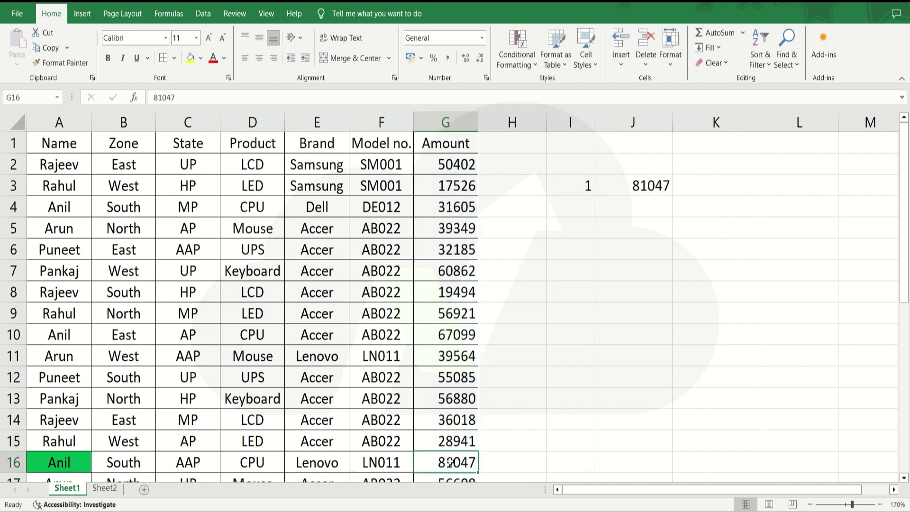
Step: Change the rank in I3 to 2 and select the highlighted name in A16
{"action": "left_click", "coordinate": [580, 183]}
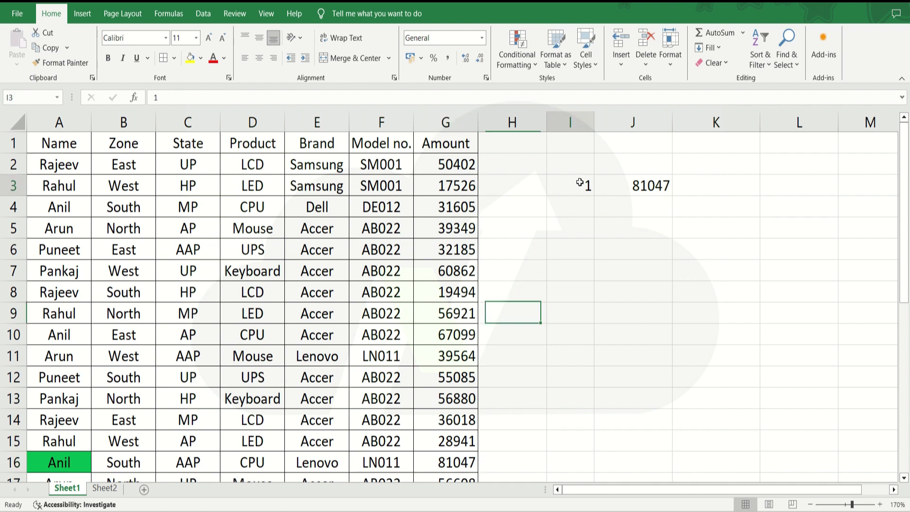
{"action": "type", "text": "2"}
{"action": "key", "text": "Return"}
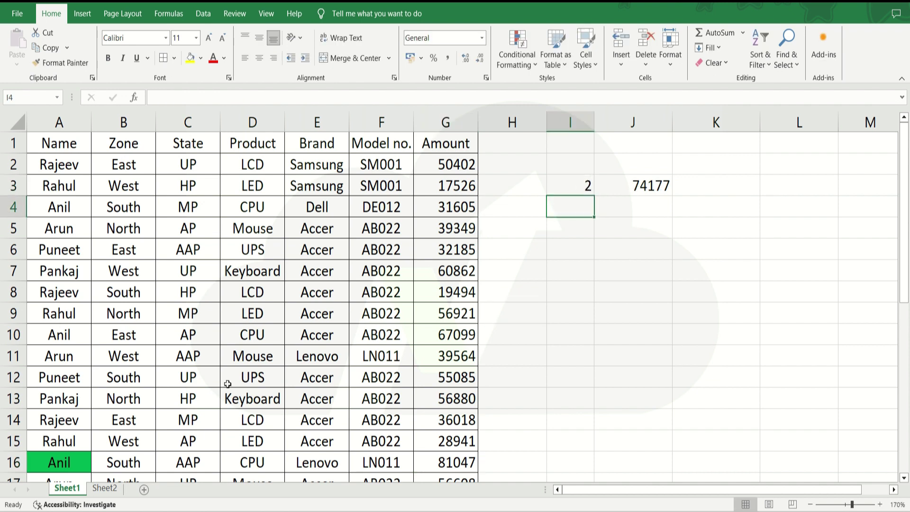
{"action": "left_click", "coordinate": [76, 463]}
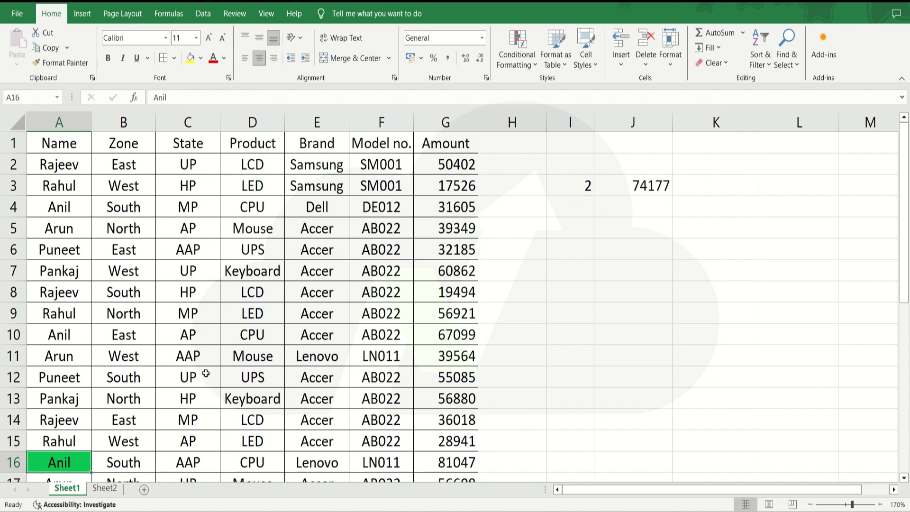
Step: Compare the rank 2 LARGE result with the Amount beside the highlighted name in row 27
{"action": "key", "text": "Down"}
{"action": "key", "text": "Down"}
{"action": "key", "text": "Down"}
{"action": "key", "text": "Down"}
{"action": "key", "text": "Down"}
{"action": "key", "text": "Down"}
{"action": "key", "text": "Down"}
{"action": "key", "text": "Down"}
{"action": "key", "text": "Down"}
{"action": "key", "text": "Down"}
{"action": "key", "text": "Down"}
{"action": "key", "text": "Right"}
{"action": "key", "text": "Right"}
{"action": "key", "text": "Right"}
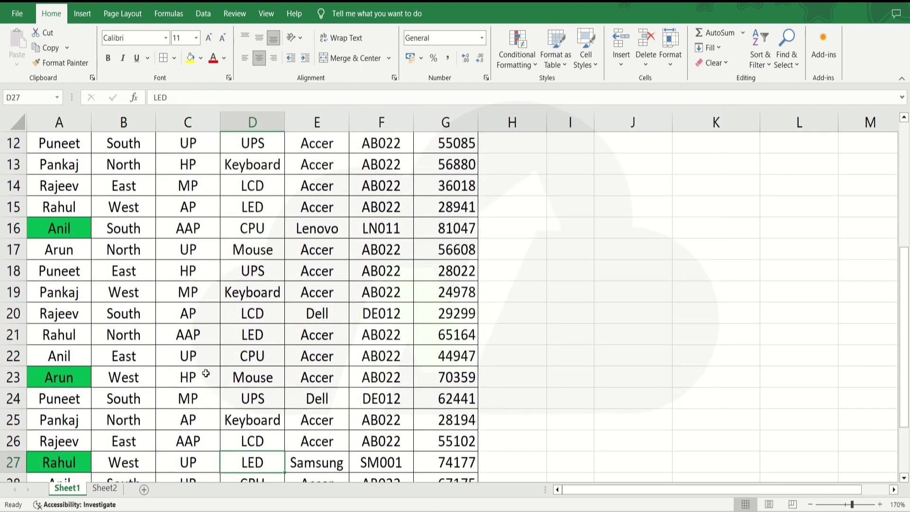
{"action": "key", "text": "Right"}
{"action": "key", "text": "Right"}
{"action": "key", "text": "Right"}
{"action": "key", "text": "Right"}
{"action": "key", "text": "Right"}
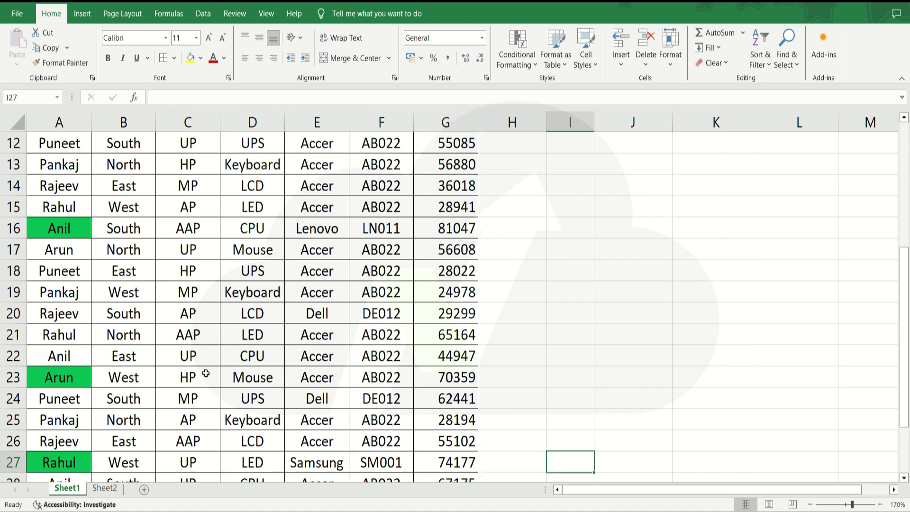
Step: Change the LARGE test rank in cell I3 to 3
{"action": "key", "text": "ctrl+Up"}
{"action": "type", "text": "3"}
{"action": "key", "text": "Return"}
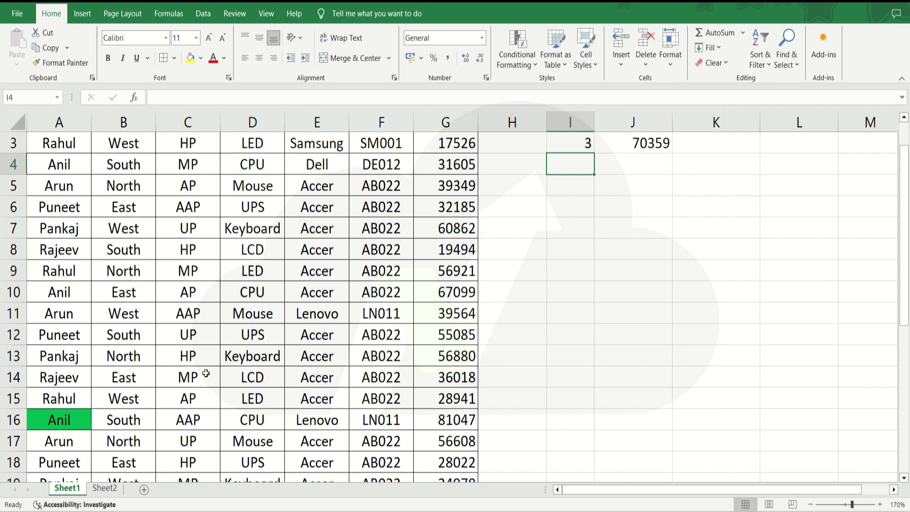
Step: Compare the rank 3 LARGE result with the Amount beside the highlighted name in row 23
{"action": "left_click", "coordinate": [53, 419]}
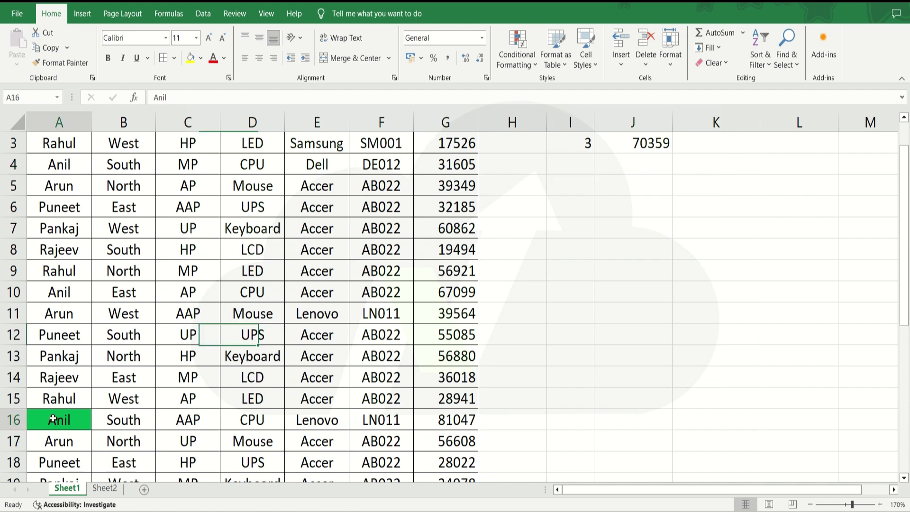
{"action": "key", "text": "Down"}
{"action": "key", "text": "Down"}
{"action": "key", "text": "Down"}
{"action": "key", "text": "Down"}
{"action": "key", "text": "Down"}
{"action": "key", "text": "Down"}
{"action": "key", "text": "Down"}
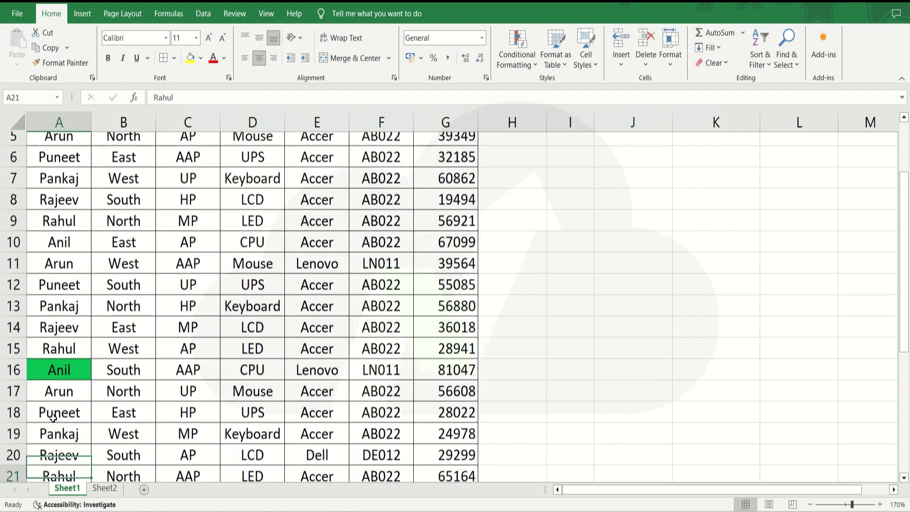
{"action": "key", "text": "Right"}
{"action": "key", "text": "Right"}
{"action": "key", "text": "Right"}
{"action": "key", "text": "Right"}
{"action": "key", "text": "Right"}
{"action": "key", "text": "Right"}
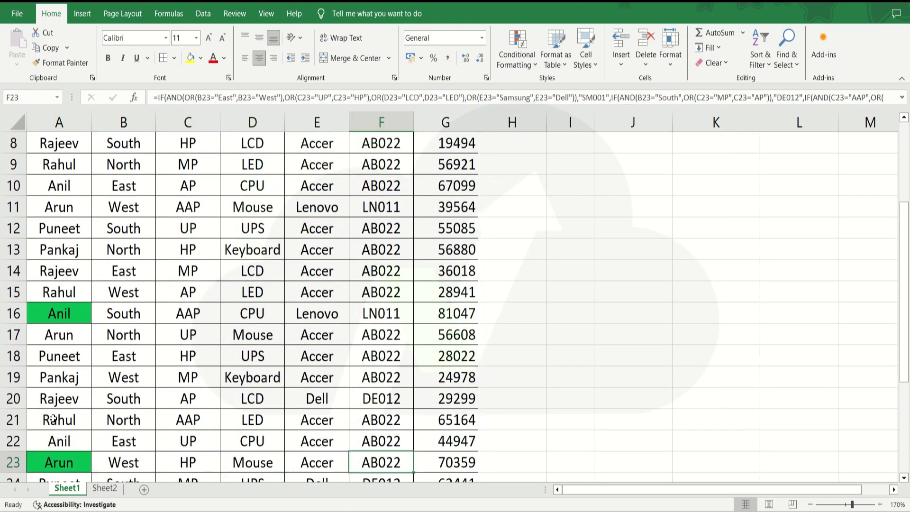
{"action": "key", "text": "Right"}
{"action": "key", "text": "Right"}
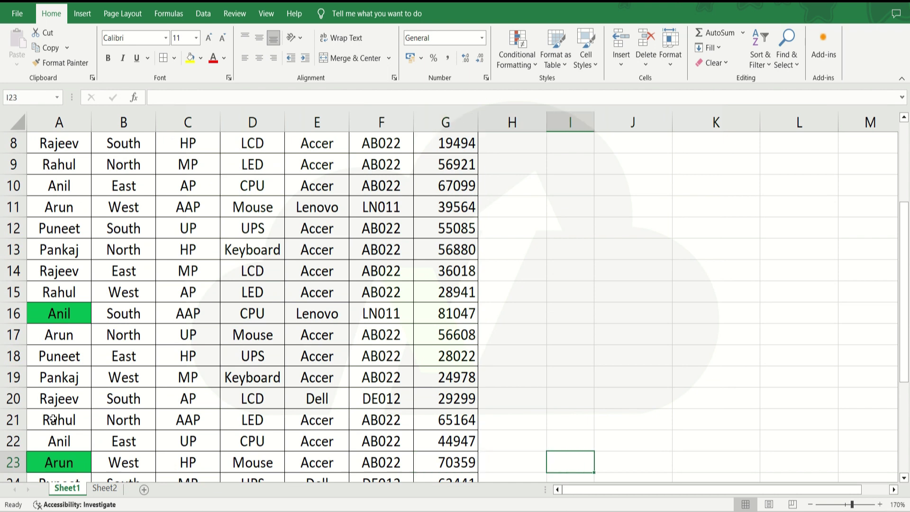
Step: Delete the LARGE test rank and formula from cells I3:J3
{"action": "key", "text": "ctrl+Up"}
{"action": "scroll", "coordinate": [53, 419], "scroll_direction": "up", "scroll_amount": 1}
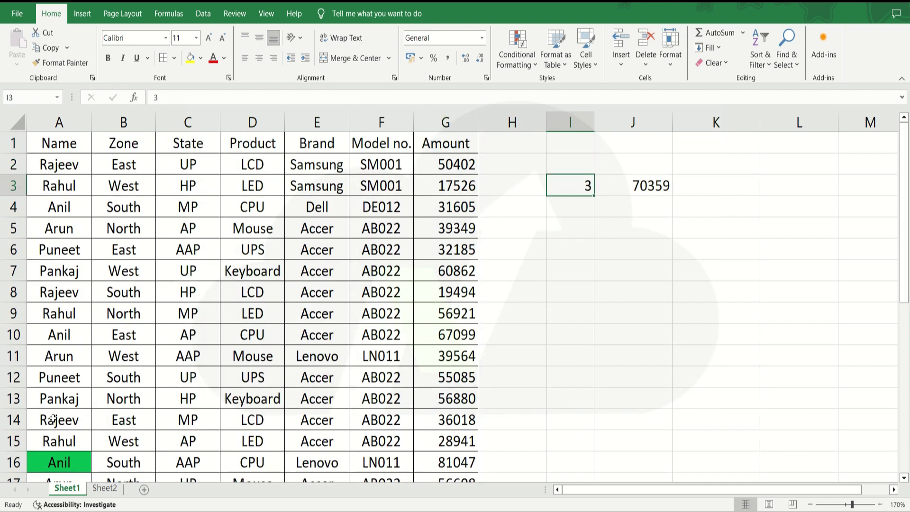
{"action": "key", "text": "shift+Right"}
{"action": "key", "text": "Delete"}
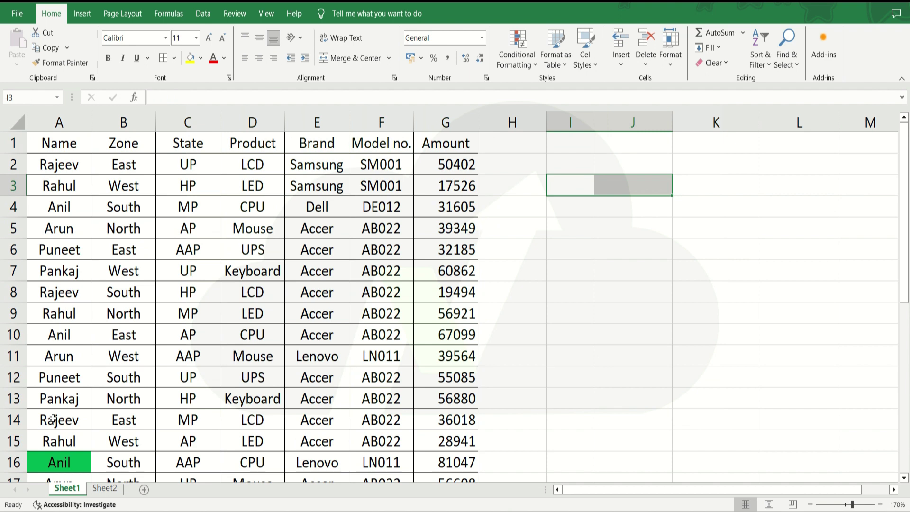
{"action": "key", "text": "Up"}
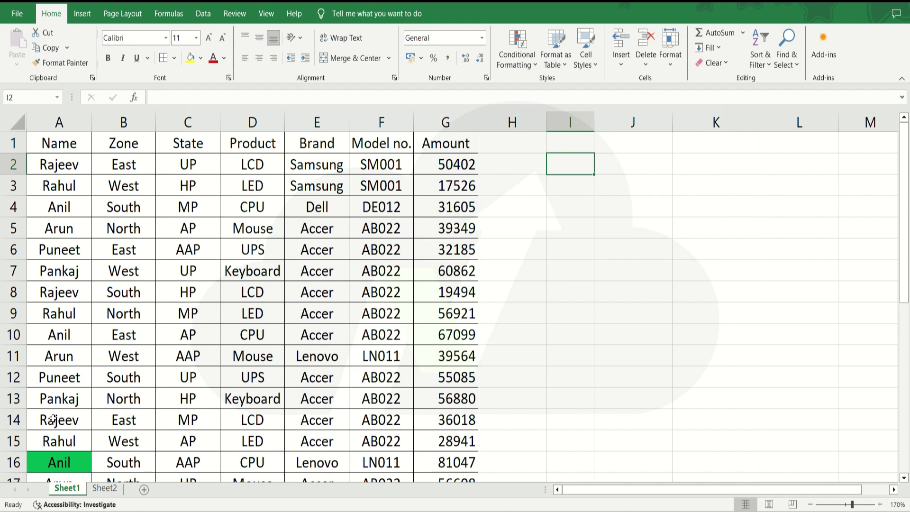
Step: Clear the conditional formatting rules from the entire sheet
{"action": "left_click", "coordinate": [531, 65]}
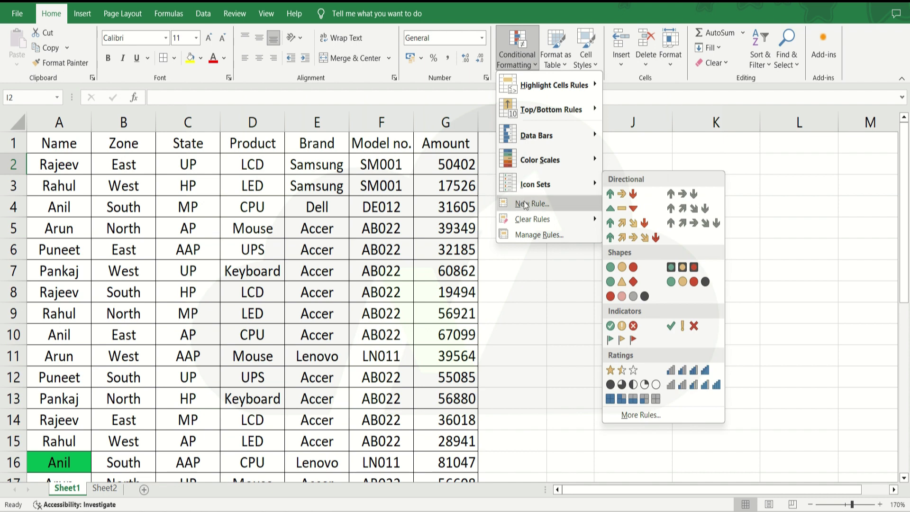
{"action": "mouse_move", "coordinate": [528, 224]}
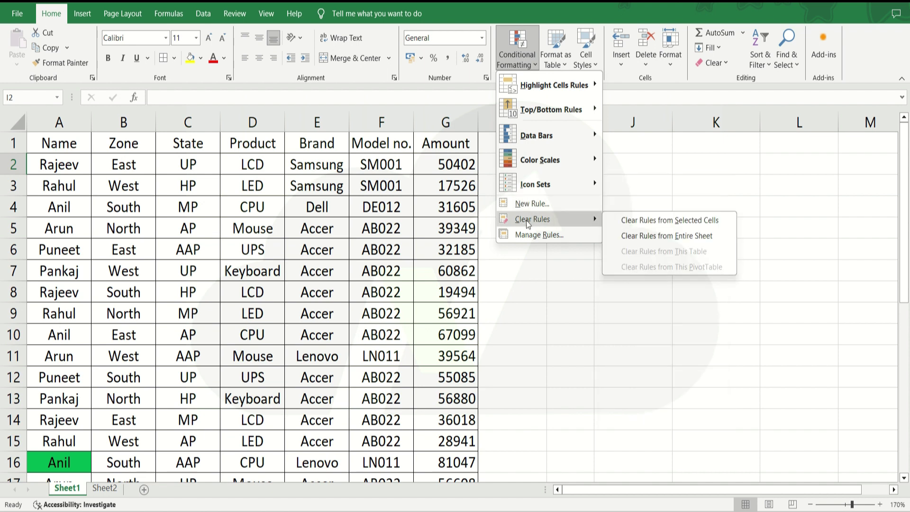
{"action": "left_click", "coordinate": [635, 234]}
{"action": "left_click", "coordinate": [582, 185]}
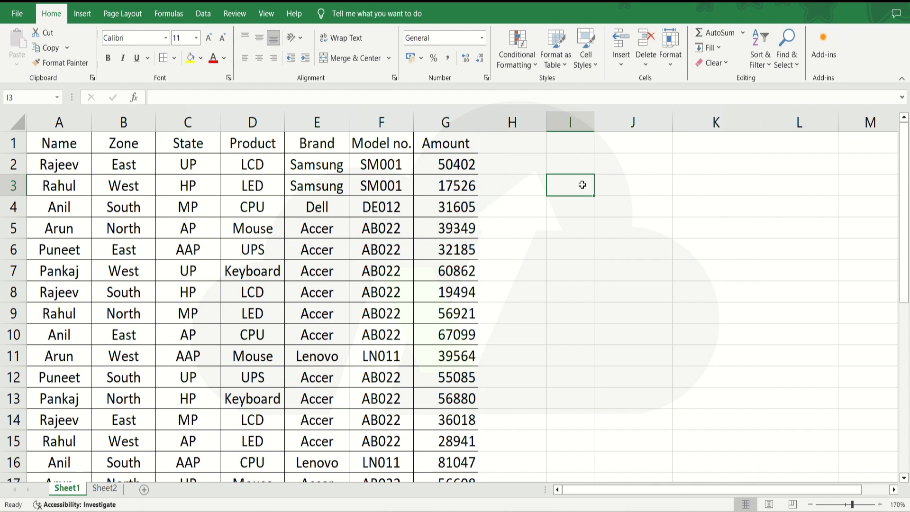
Step: View the settings of the Top 10 Items conditional formatting rule and close it without applying
{"action": "left_click", "coordinate": [511, 63]}
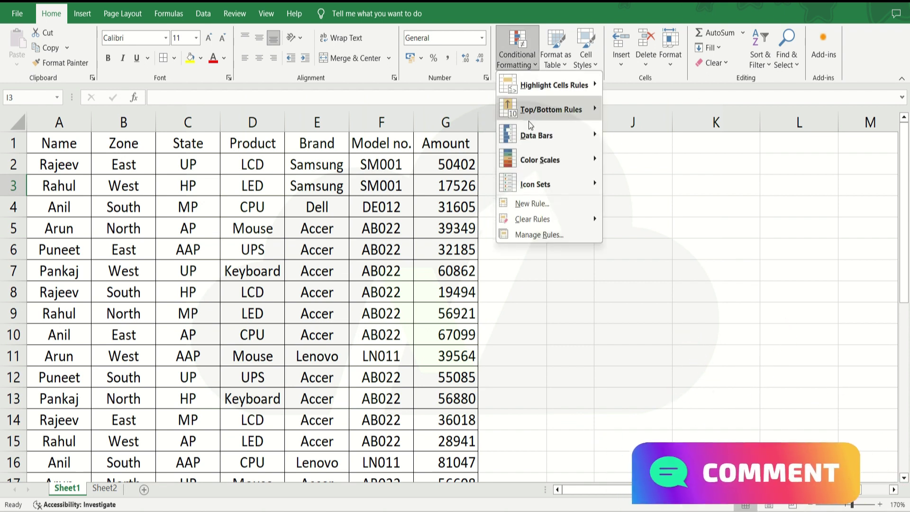
{"action": "mouse_move", "coordinate": [573, 115]}
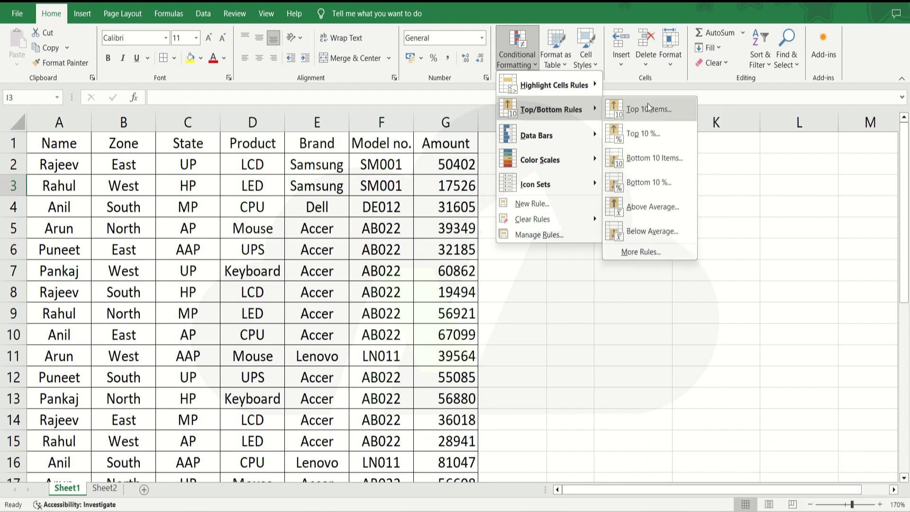
{"action": "left_click", "coordinate": [635, 112]}
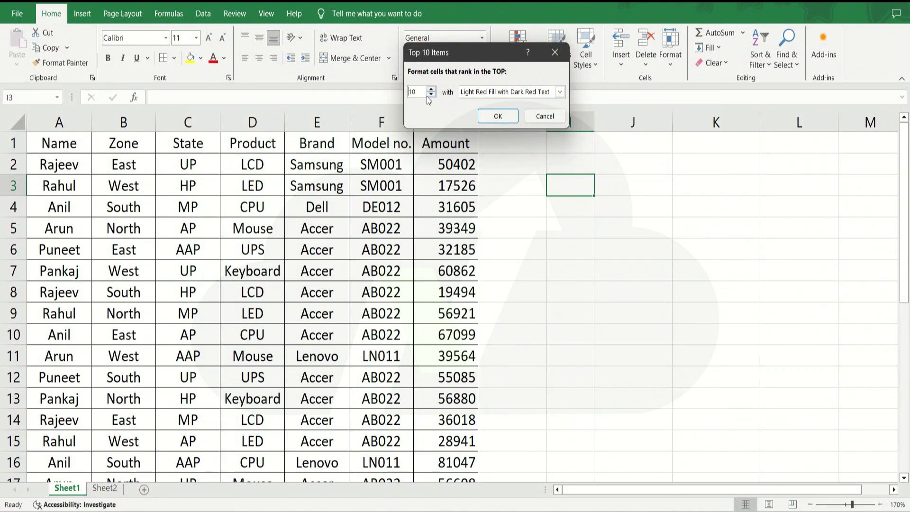
{"action": "left_click", "coordinate": [545, 116]}
{"action": "left_click", "coordinate": [526, 223]}
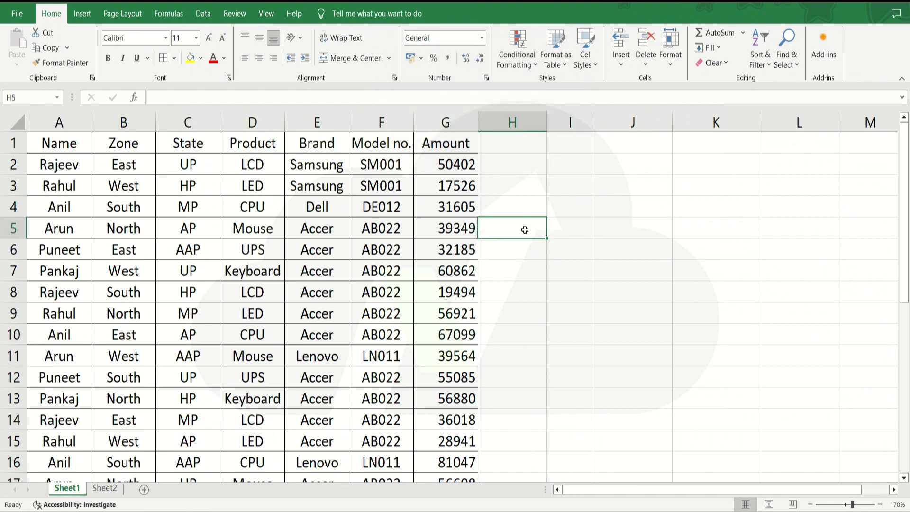
{"action": "left_click", "coordinate": [463, 198]}
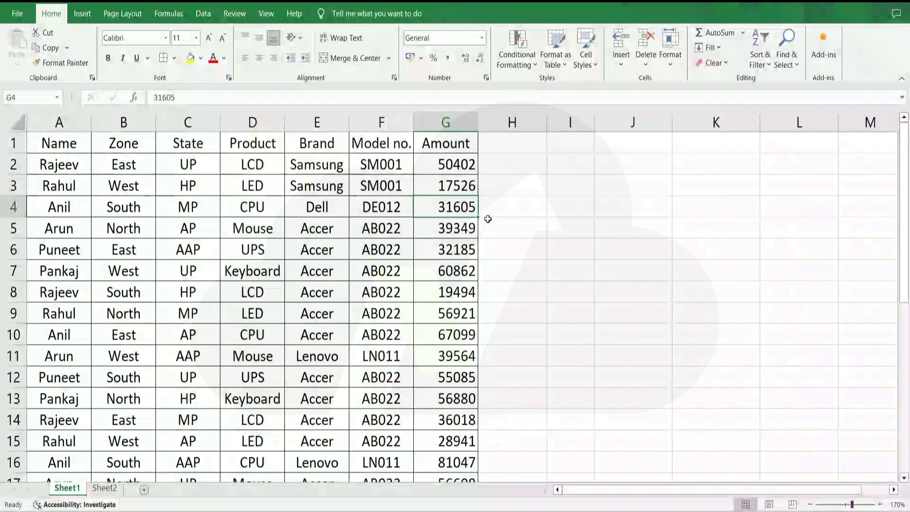
{"action": "left_click", "coordinate": [549, 177]}
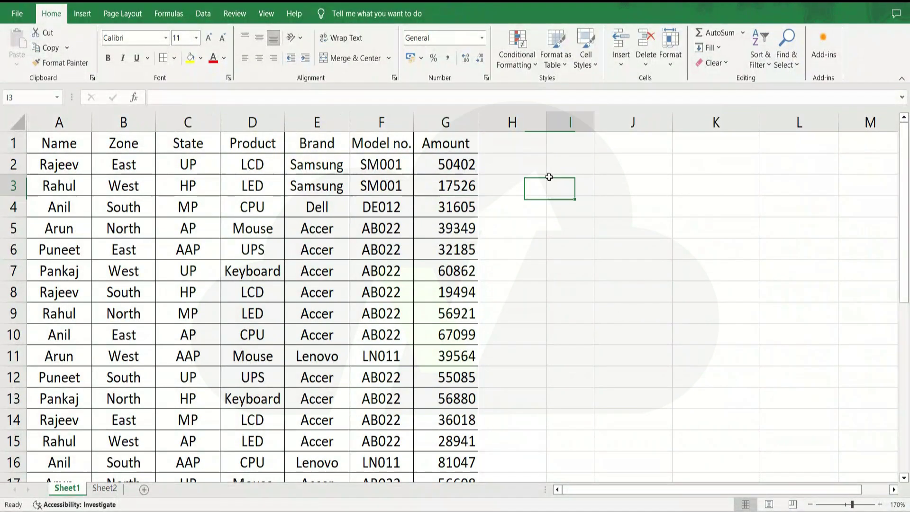
{"action": "left_click", "coordinate": [566, 220]}
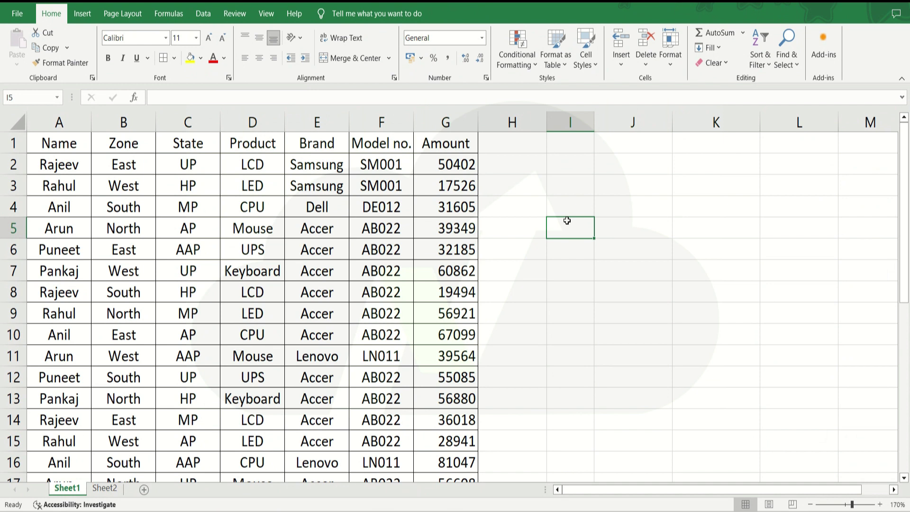
Step: Start a new conditional formatting rule for the Product cells D2:D31 that uses a formula to determine which cells to format
{"action": "left_click", "coordinate": [271, 162]}
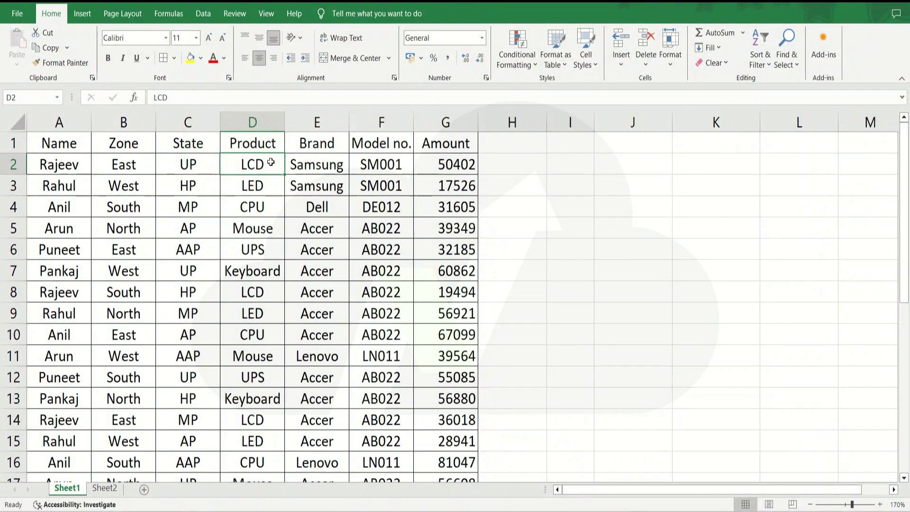
{"action": "key", "text": "ctrl+shift+Down"}
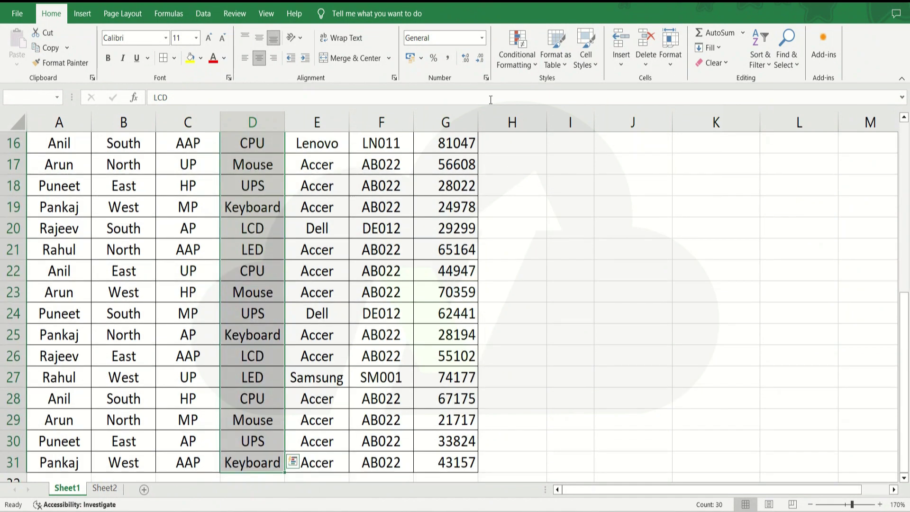
{"action": "left_click", "coordinate": [517, 65]}
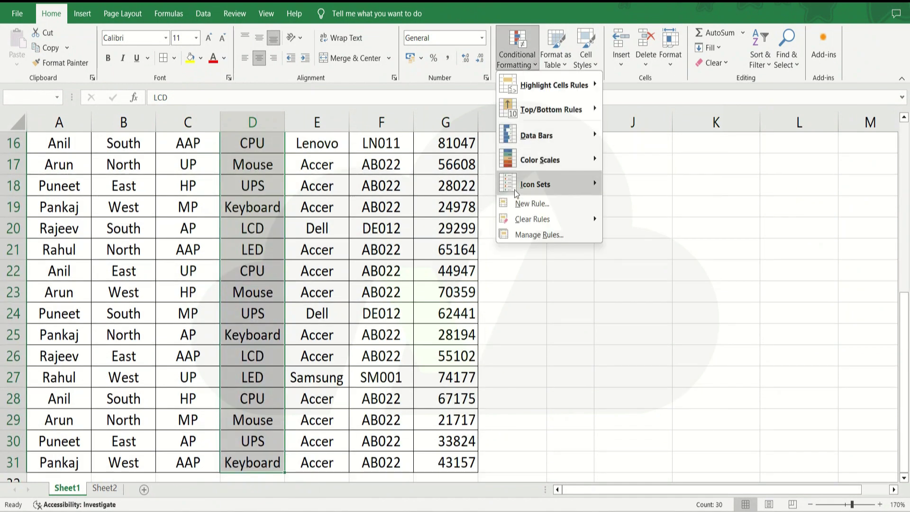
{"action": "left_click", "coordinate": [516, 206]}
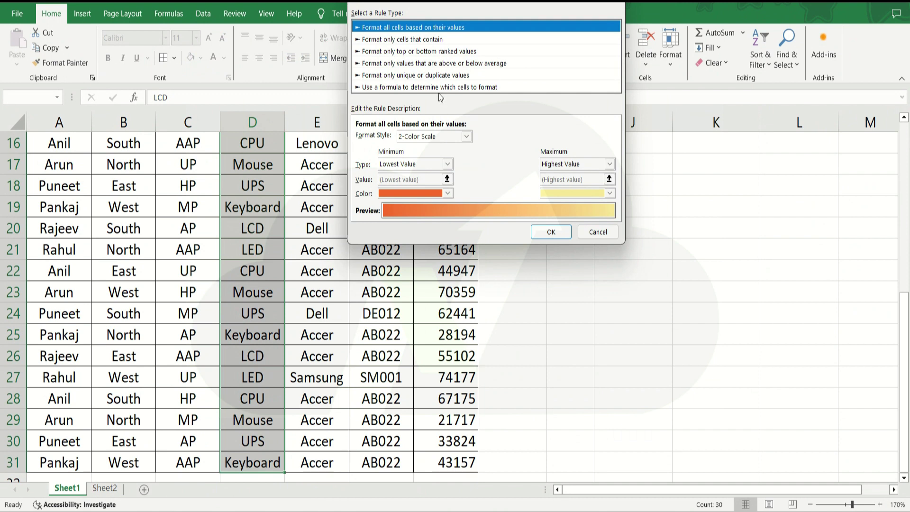
{"action": "left_click", "coordinate": [437, 90]}
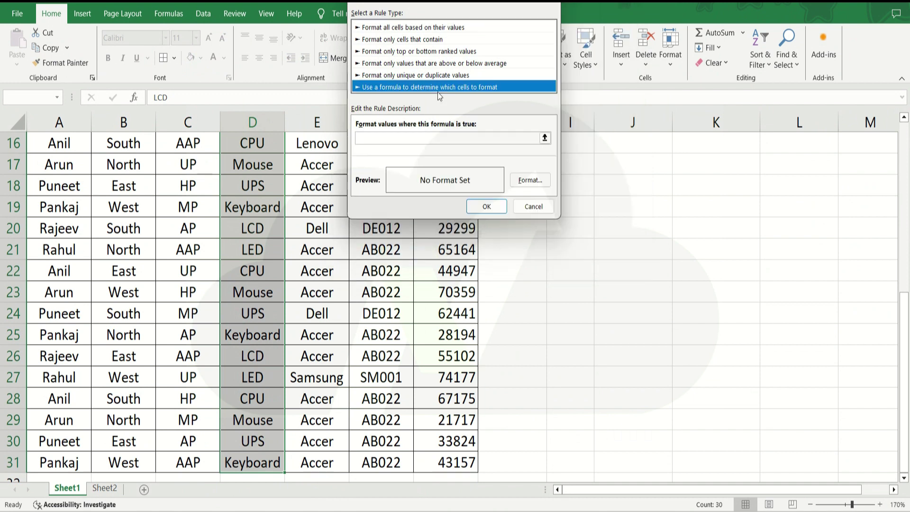
Step: Enter =left($A2,1)="A" as the rule formula so that it tests the first letter of each name
{"action": "left_click", "coordinate": [362, 138]}
{"action": "type", "text": "=left"}
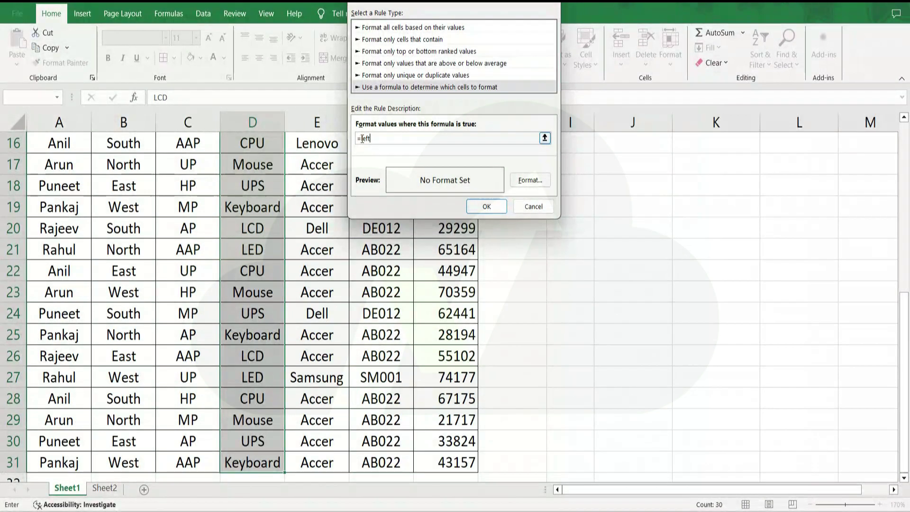
{"action": "type", "text": "("}
{"action": "left_click", "coordinate": [77, 250]}
{"action": "scroll", "coordinate": [77, 250], "scroll_direction": "up", "scroll_amount": 1}
{"action": "key", "text": "Down"}
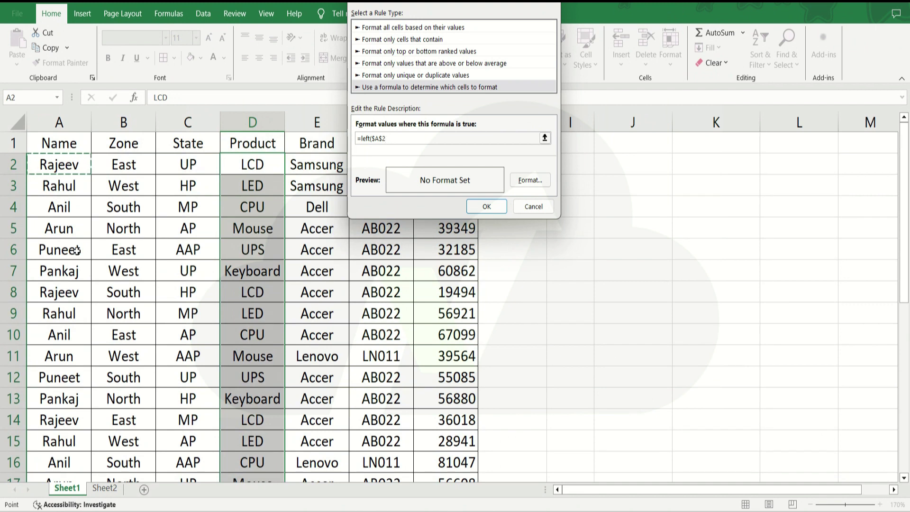
{"action": "key", "text": "F4"}
{"action": "key", "text": "F4"}
{"action": "type", "text": ","}
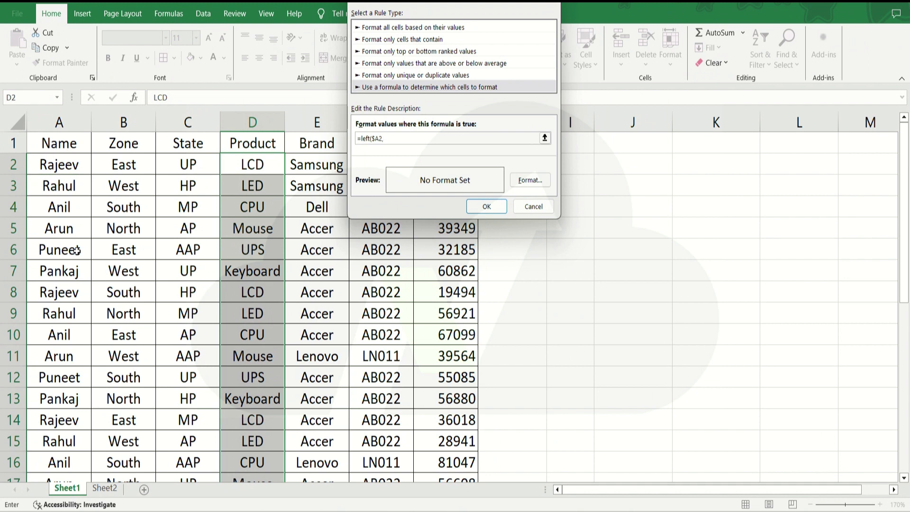
{"action": "type", "text": "1)=\""}
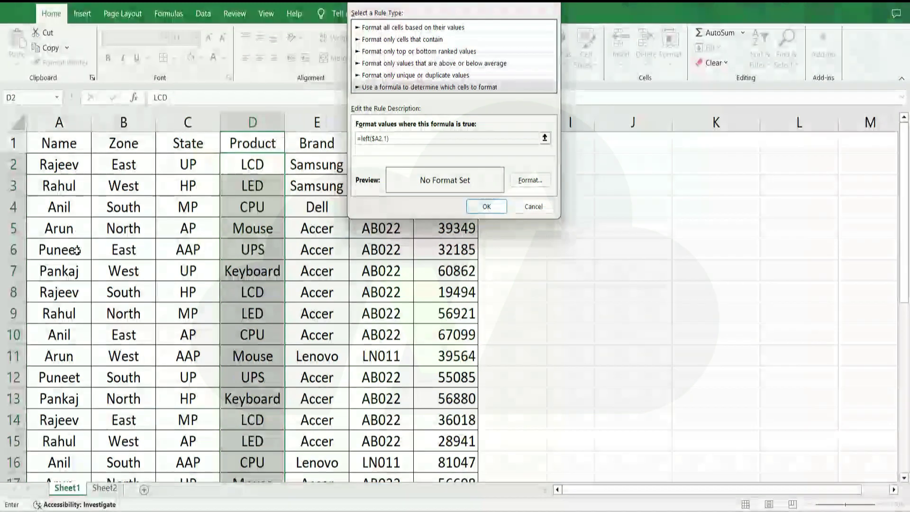
{"action": "type", "text": "A"}
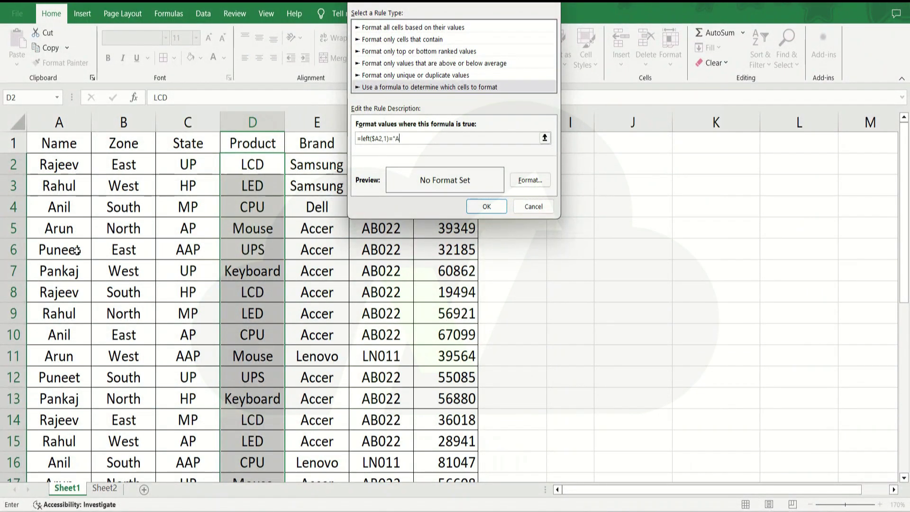
{"action": "type", "text": "\""}
Step: Give the rule a yellow fill and apply it to the Product cells
{"action": "left_click", "coordinate": [531, 183]}
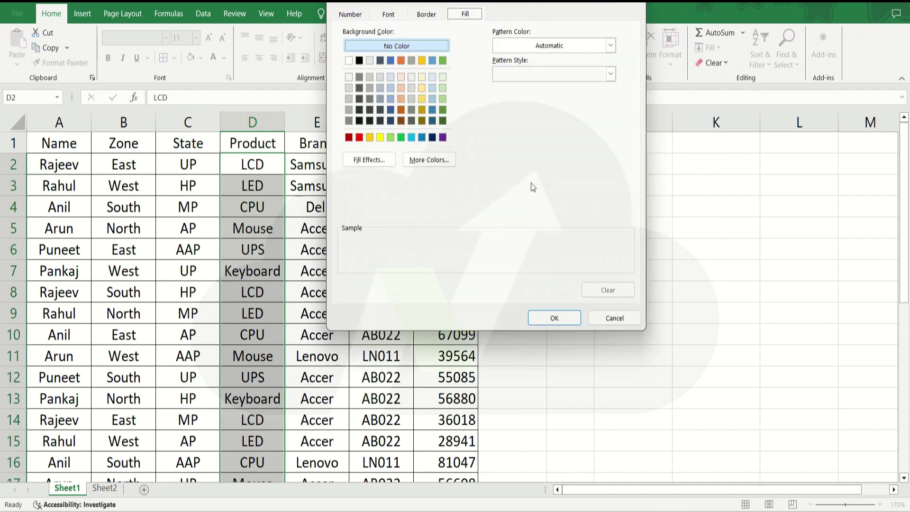
{"action": "left_click", "coordinate": [381, 137]}
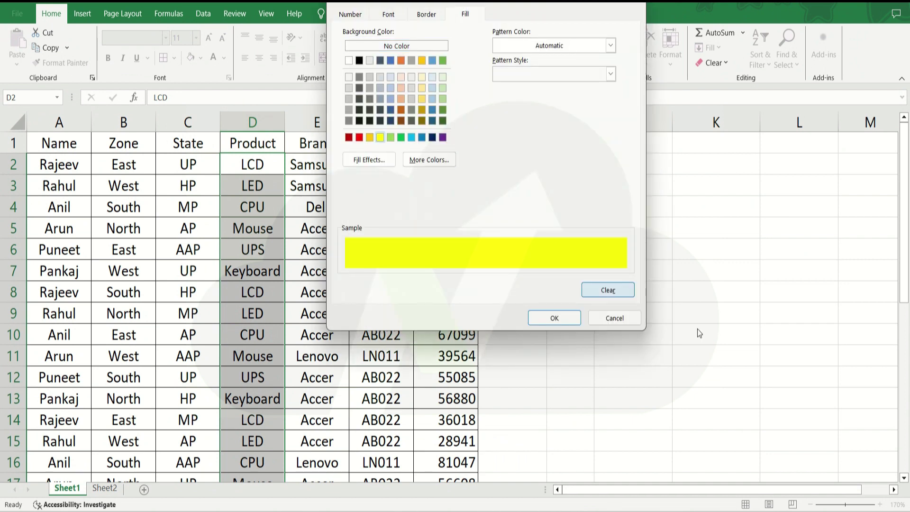
{"action": "left_click", "coordinate": [555, 314]}
{"action": "left_click", "coordinate": [476, 212]}
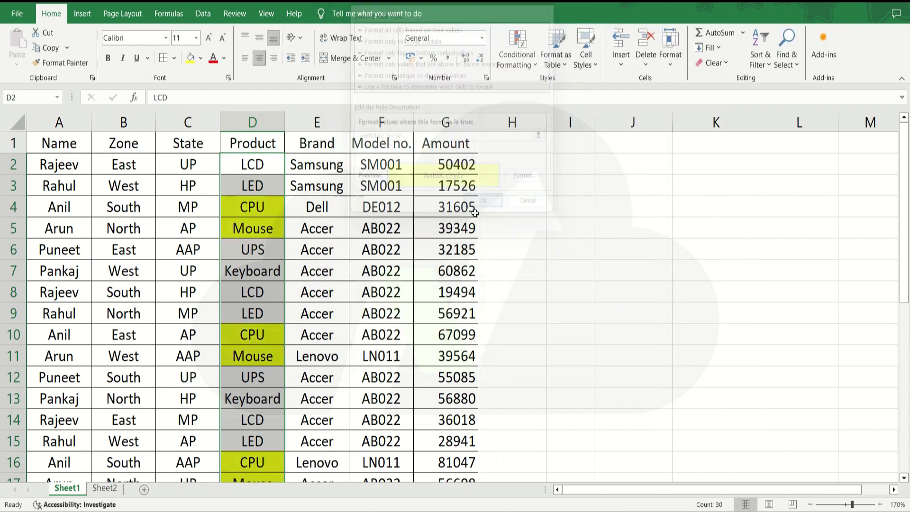
Step: Compare the highlighted Products in rows 4 and 5 with the names in column A
{"action": "left_click", "coordinate": [237, 210]}
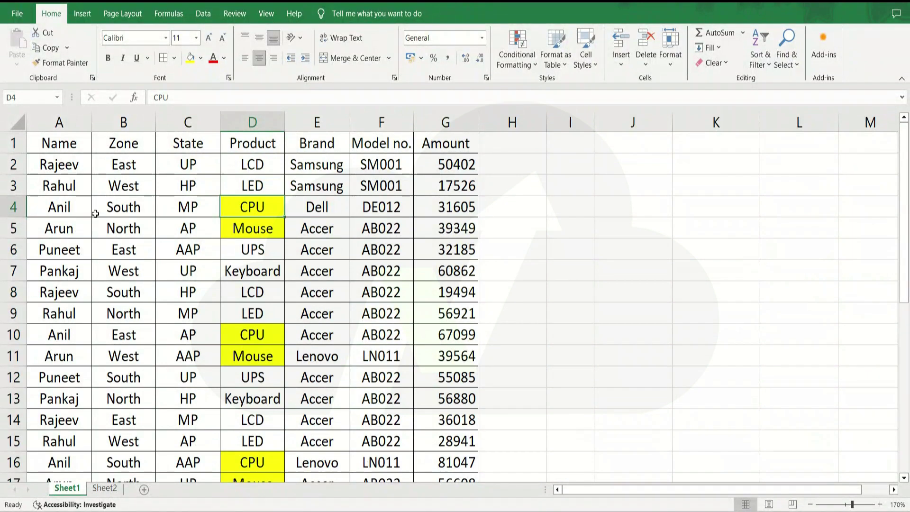
{"action": "left_click", "coordinate": [52, 209]}
{"action": "left_click", "coordinate": [226, 213]}
{"action": "left_click", "coordinate": [69, 231]}
{"action": "left_click", "coordinate": [224, 230]}
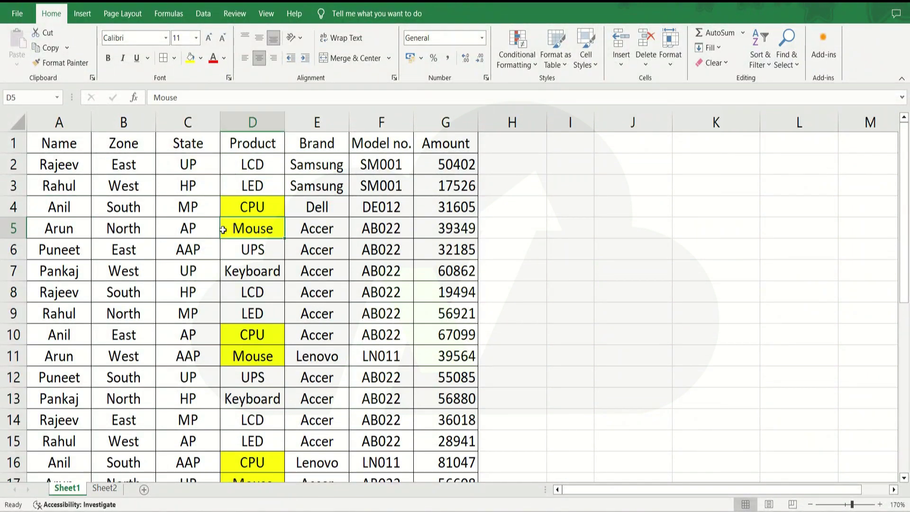
Step: Replace the names in A7 and A8 with names beginning with A to test the Product highlighting rule
{"action": "left_click", "coordinate": [50, 251]}
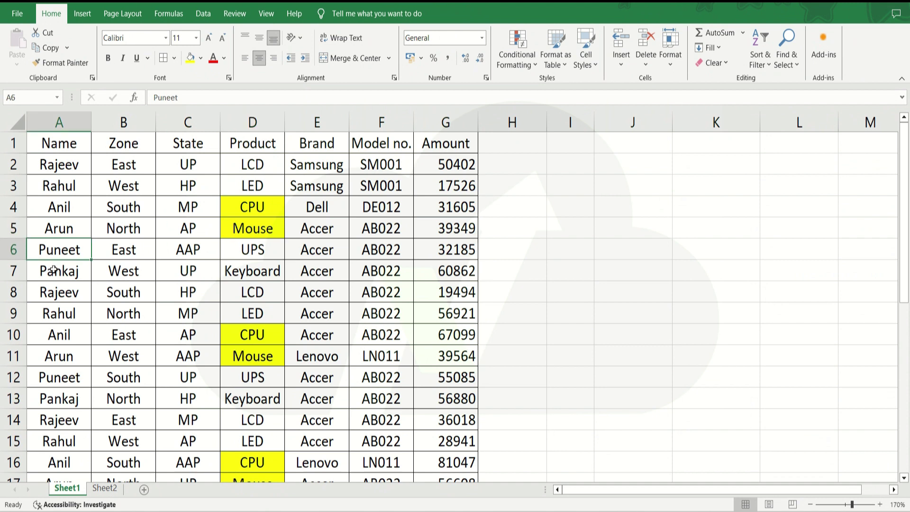
{"action": "left_click", "coordinate": [54, 271]}
{"action": "left_click", "coordinate": [54, 293]}
{"action": "left_click", "coordinate": [55, 314]}
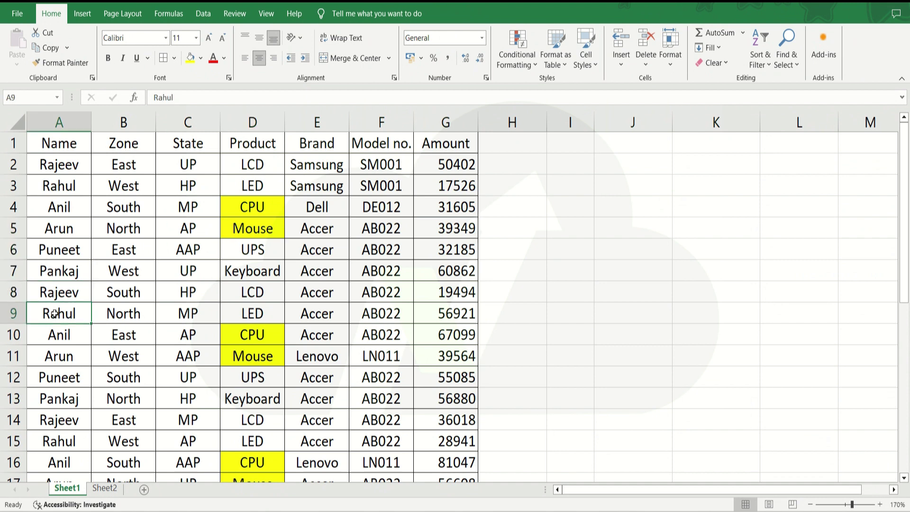
{"action": "left_click", "coordinate": [49, 271]}
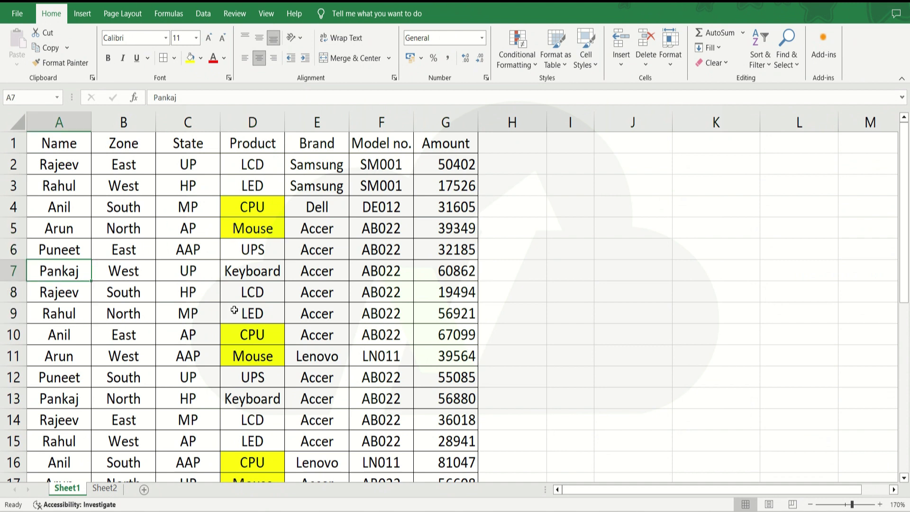
{"action": "type", "text": "A"}
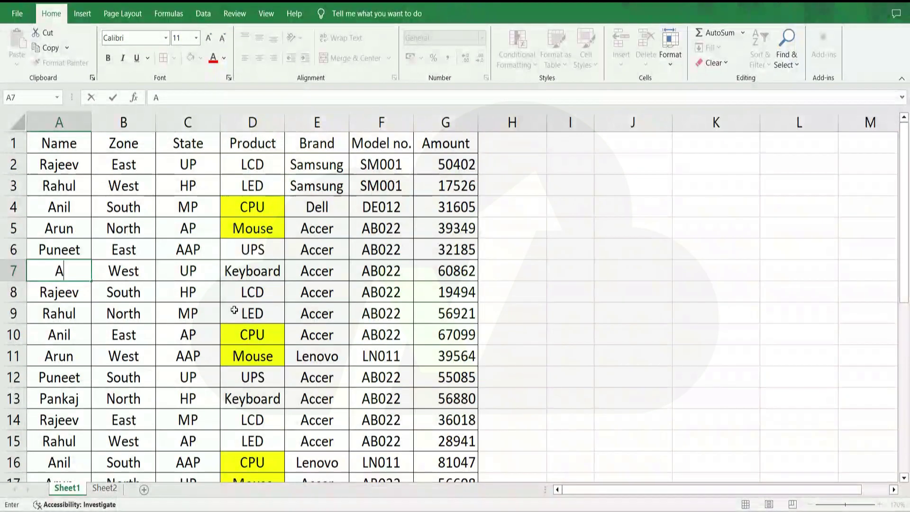
{"action": "type", "text": "kash"}
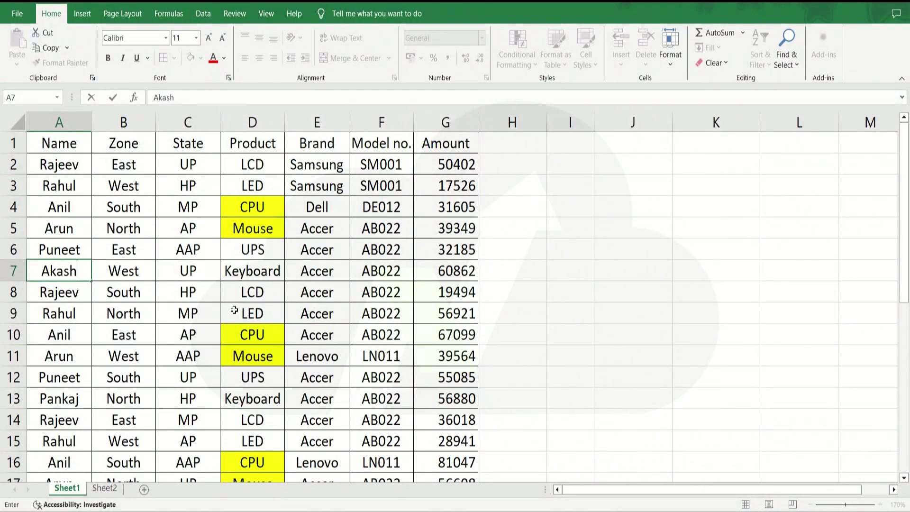
{"action": "key", "text": "Return"}
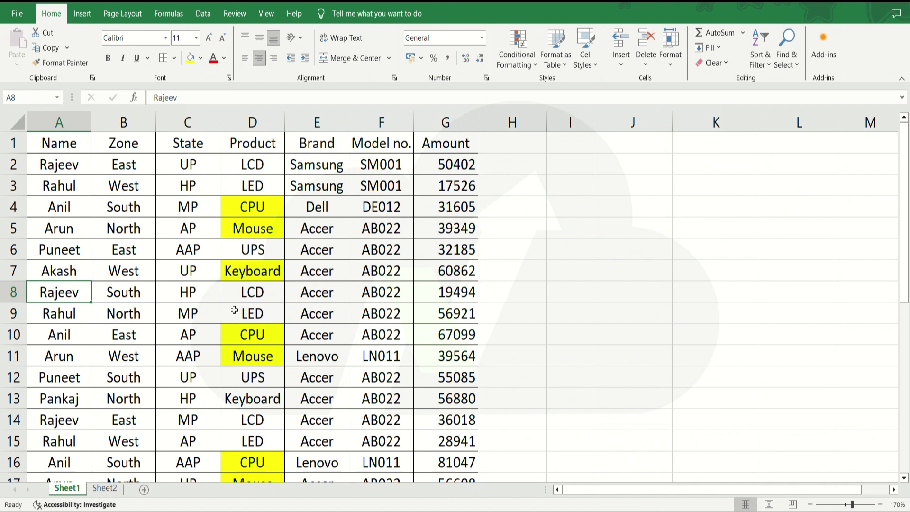
{"action": "type", "text": "Ank"}
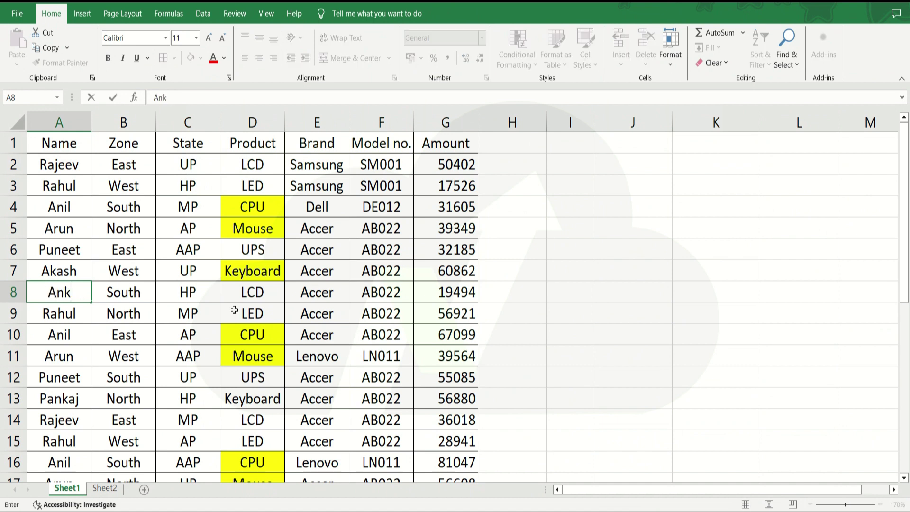
{"action": "type", "text": "ur"}
{"action": "key", "text": "Return"}
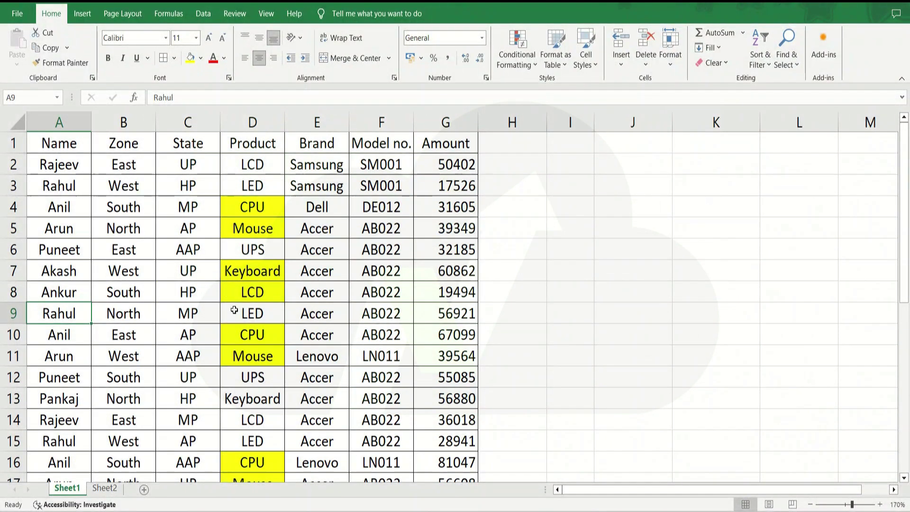
Step: Undo the two name replacements in A7 and A8, and compare row 4's name with its Product cell
{"action": "key", "text": "ctrl+z"}
{"action": "key", "text": "ctrl+z"}
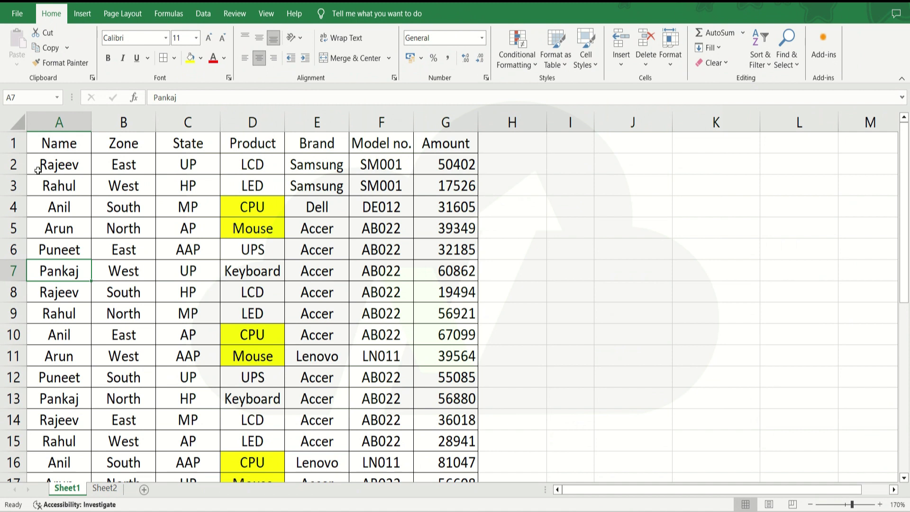
{"action": "left_click", "coordinate": [55, 212]}
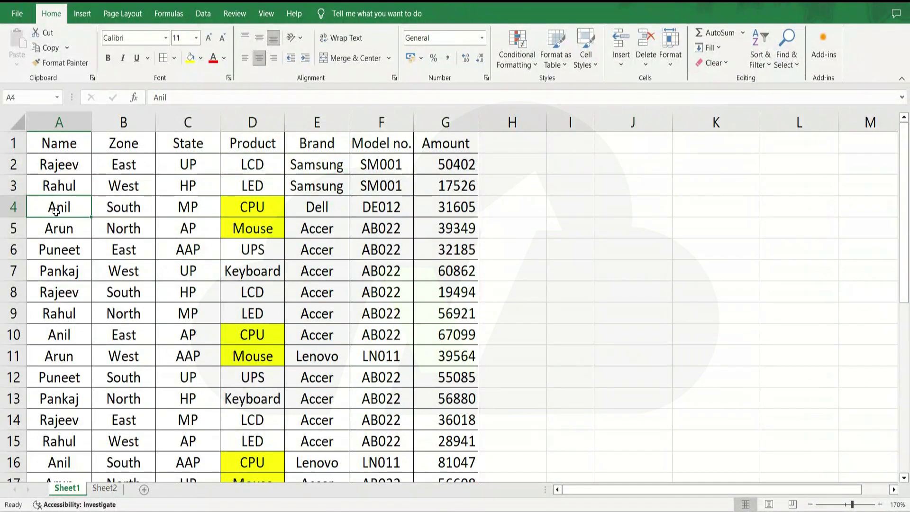
{"action": "left_click", "coordinate": [234, 209]}
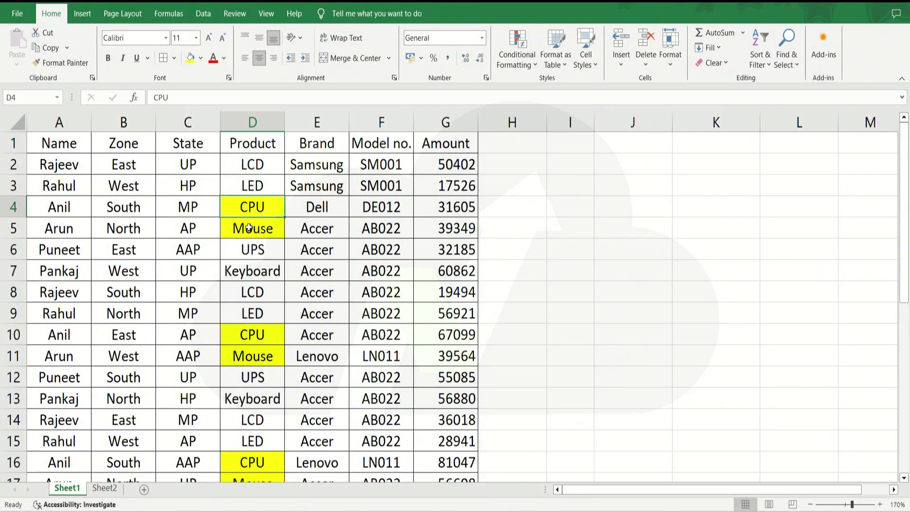
Step: Review the formula and format of the conditional formatting rule applied to the Product cells D2:D31
{"action": "left_click", "coordinate": [235, 166]}
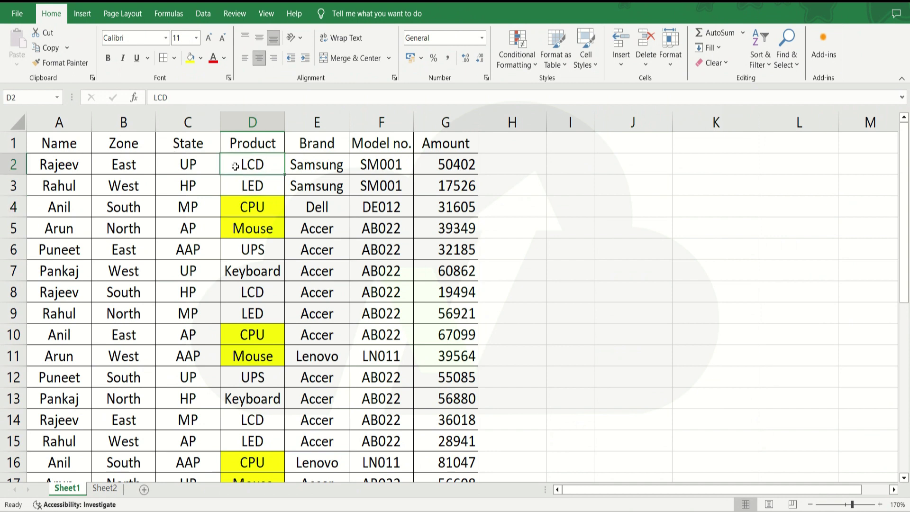
{"action": "key", "text": "ctrl+shift+Down"}
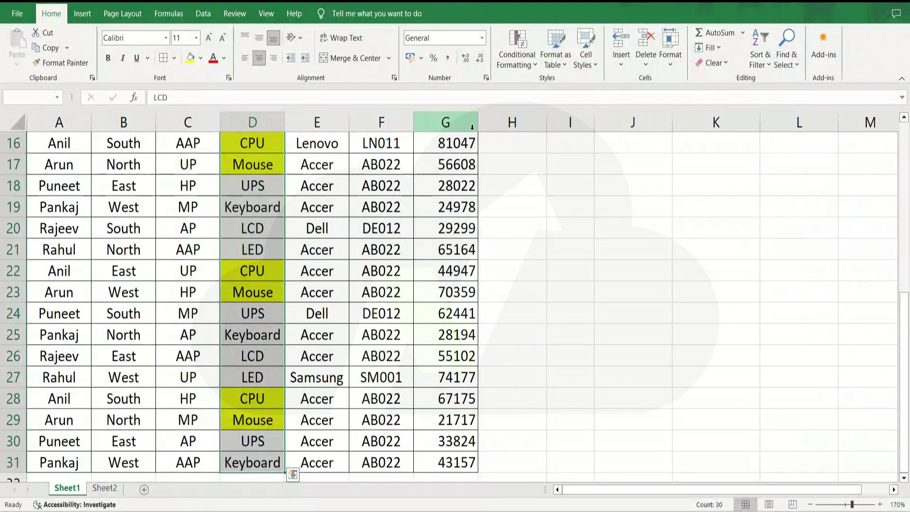
{"action": "left_click", "coordinate": [515, 57]}
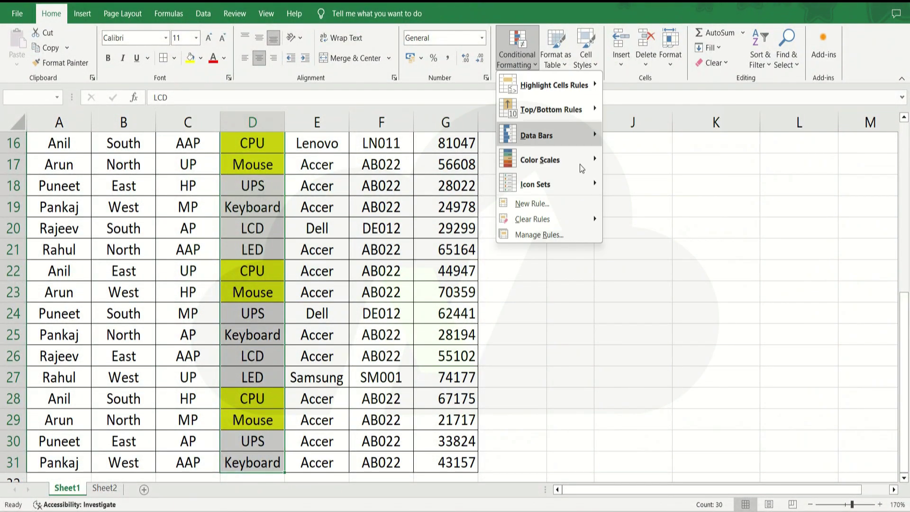
{"action": "left_click", "coordinate": [540, 235]}
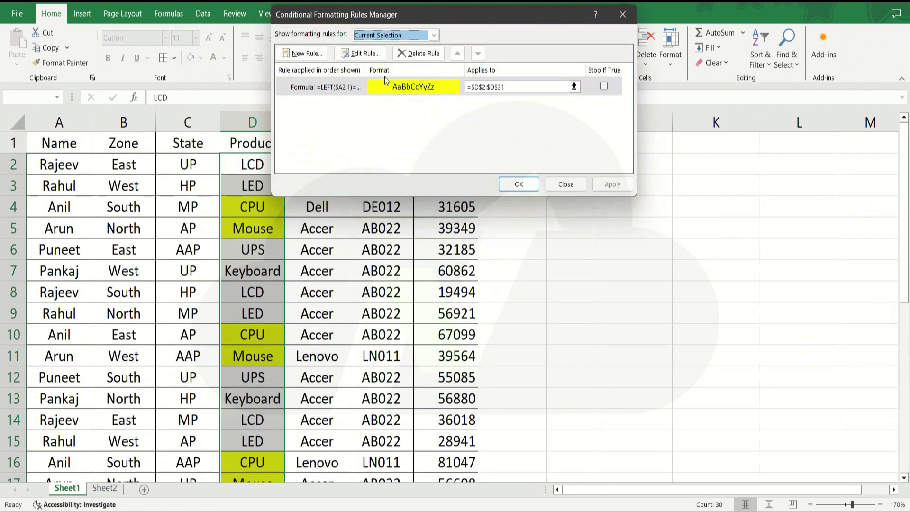
{"action": "left_click", "coordinate": [366, 53]}
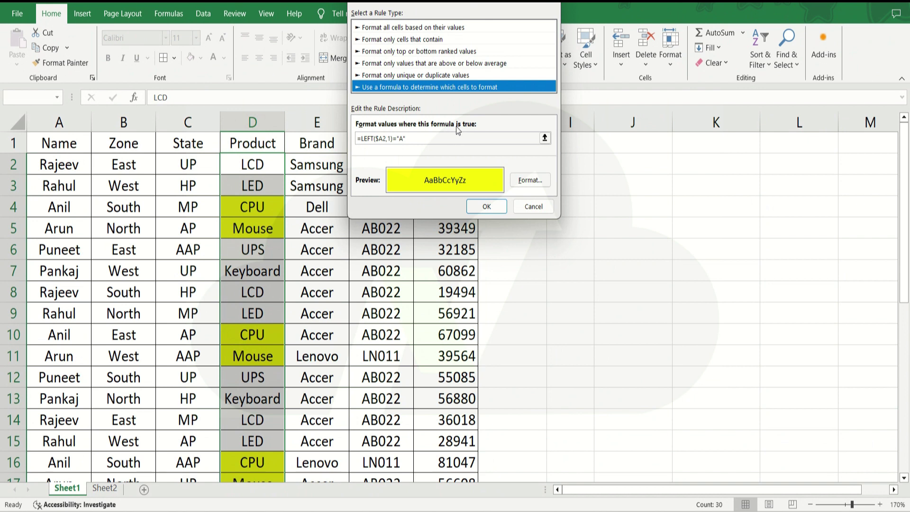
{"action": "left_click", "coordinate": [502, 205]}
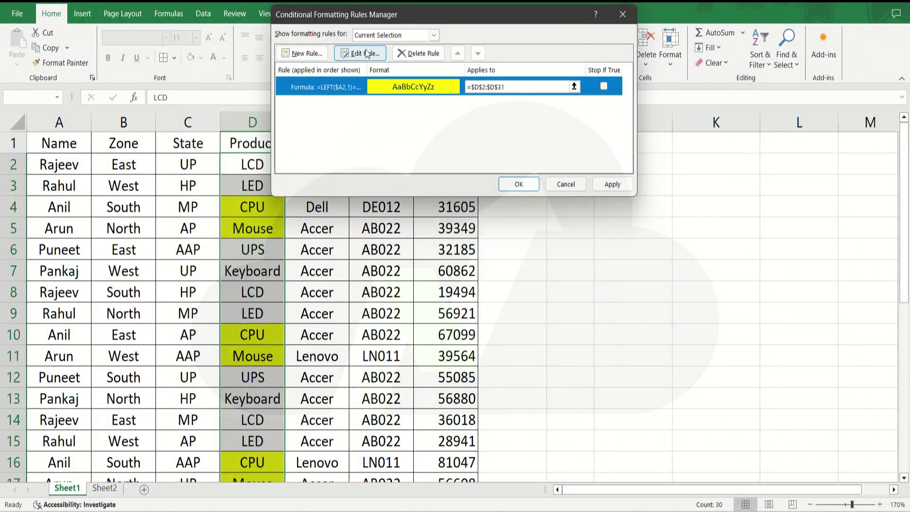
Step: Delete the LEFT formula rule from the Product cells and apply the change
{"action": "left_click", "coordinate": [421, 53]}
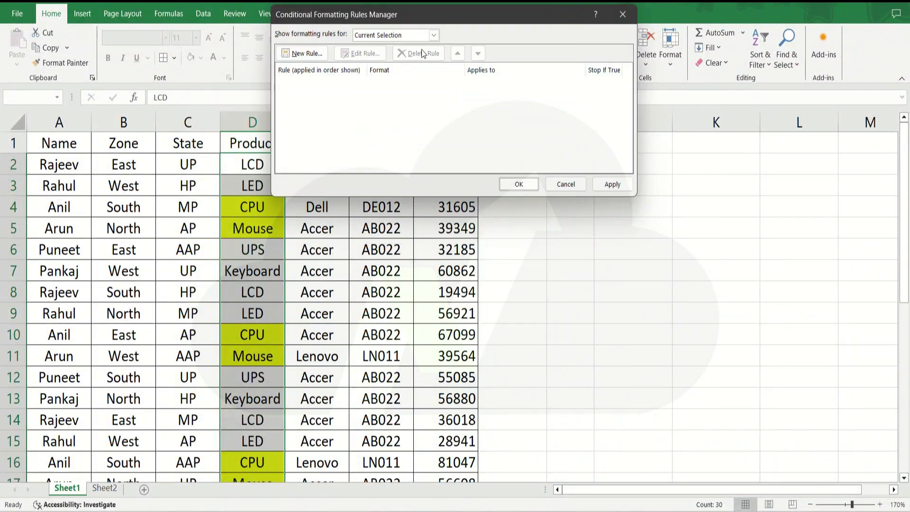
{"action": "left_click", "coordinate": [518, 184]}
{"action": "left_click", "coordinate": [548, 195]}
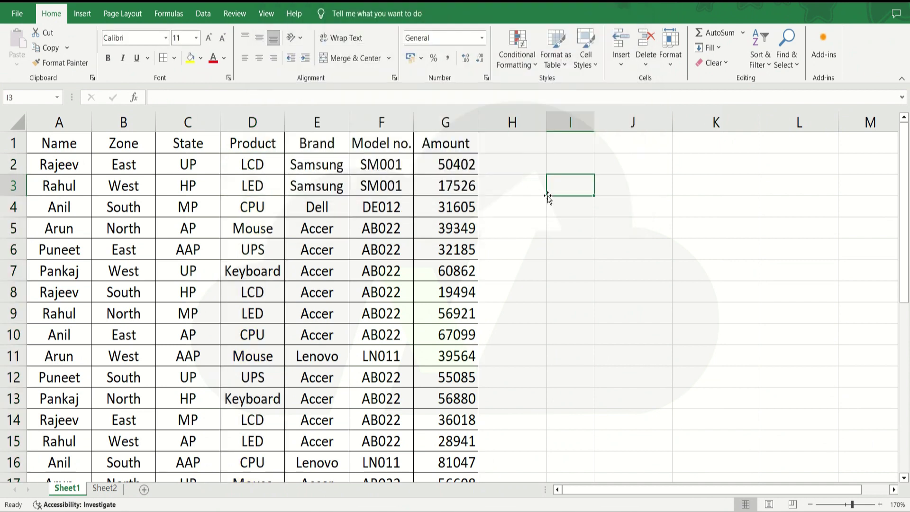
{"action": "left_click", "coordinate": [582, 233]}
{"action": "left_click", "coordinate": [579, 281]}
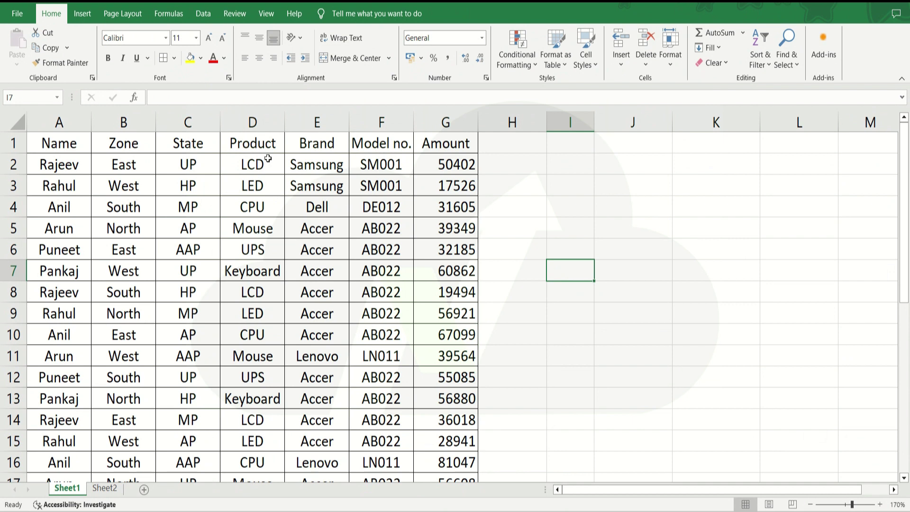
{"action": "left_click", "coordinate": [326, 173]}
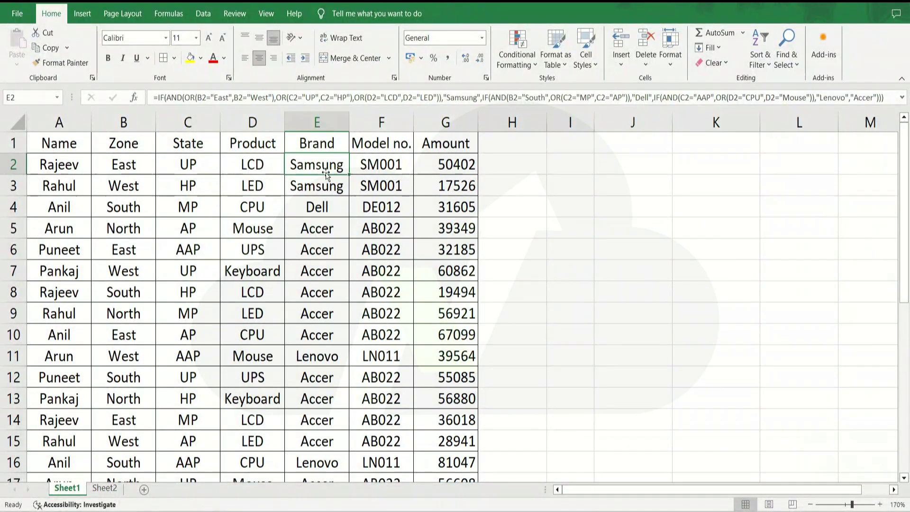
{"action": "key", "text": "Up"}
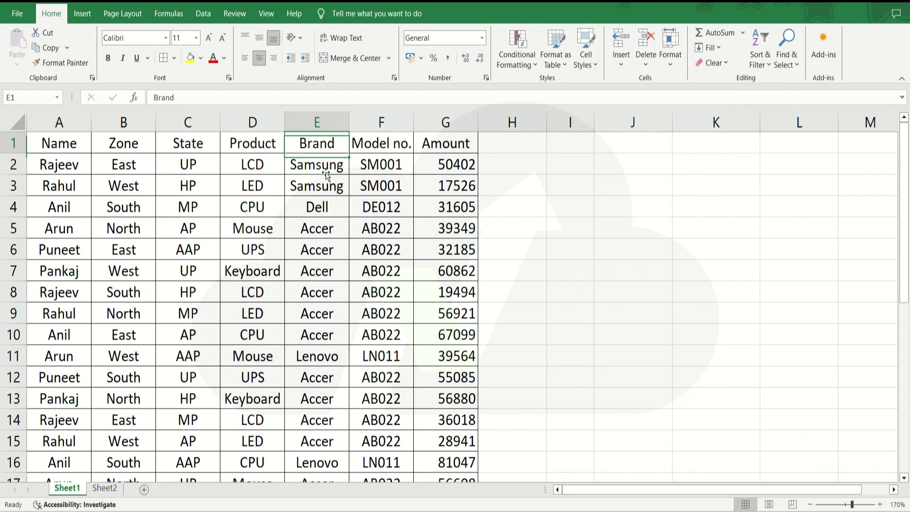
{"action": "key", "text": "Right"}
{"action": "key", "text": "Right"}
{"action": "key", "text": "Right"}
{"action": "key", "text": "Right"}
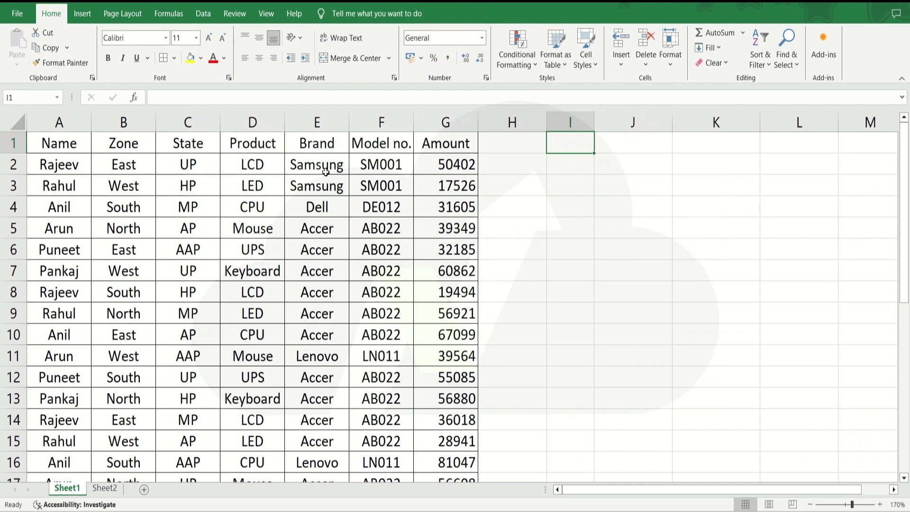
Step: Look at the value-type choices of the built-in Duplicate Values highlighting rule, and close it without applying
{"action": "left_click", "coordinate": [516, 69]}
{"action": "mouse_move", "coordinate": [526, 88]}
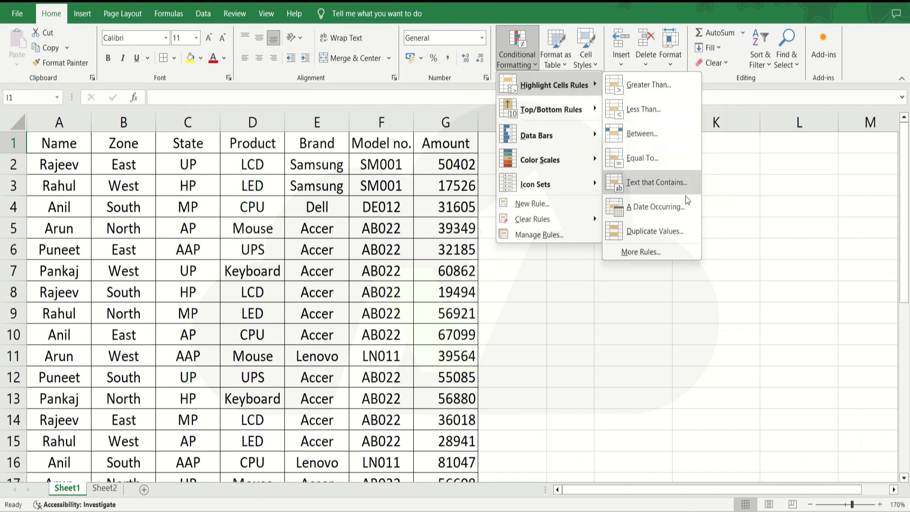
{"action": "left_click", "coordinate": [656, 231]}
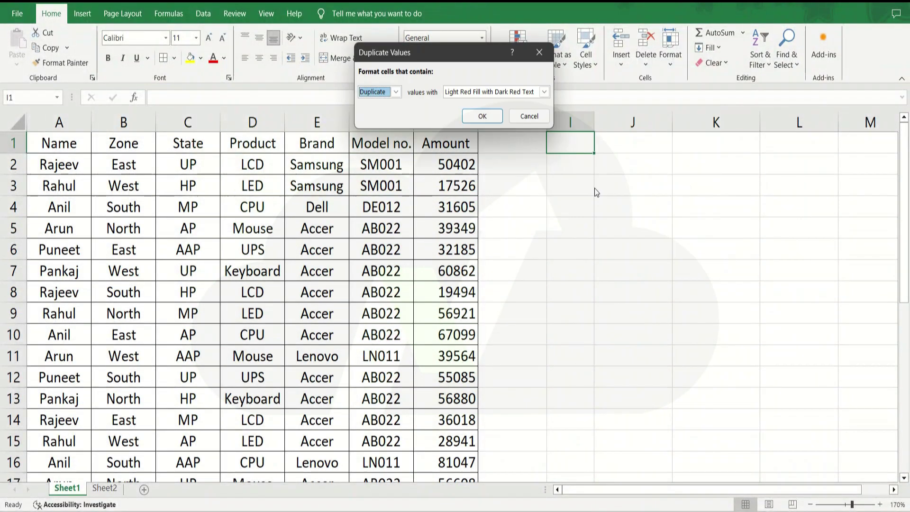
{"action": "left_click", "coordinate": [396, 93]}
{"action": "left_click", "coordinate": [396, 93]}
{"action": "left_click", "coordinate": [529, 117]}
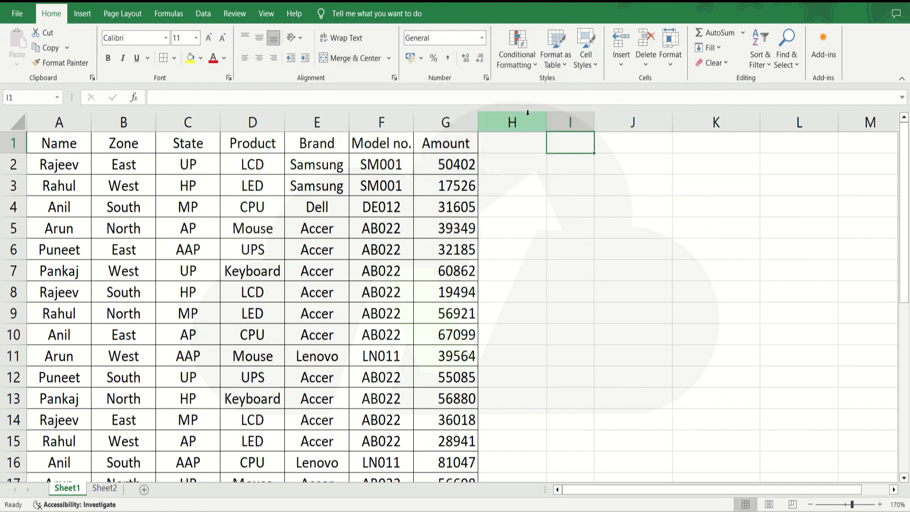
Step: Start a new conditional formatting rule for the Brand cells E2:E31 that uses a formula to determine which cells to format
{"action": "left_click", "coordinate": [308, 165]}
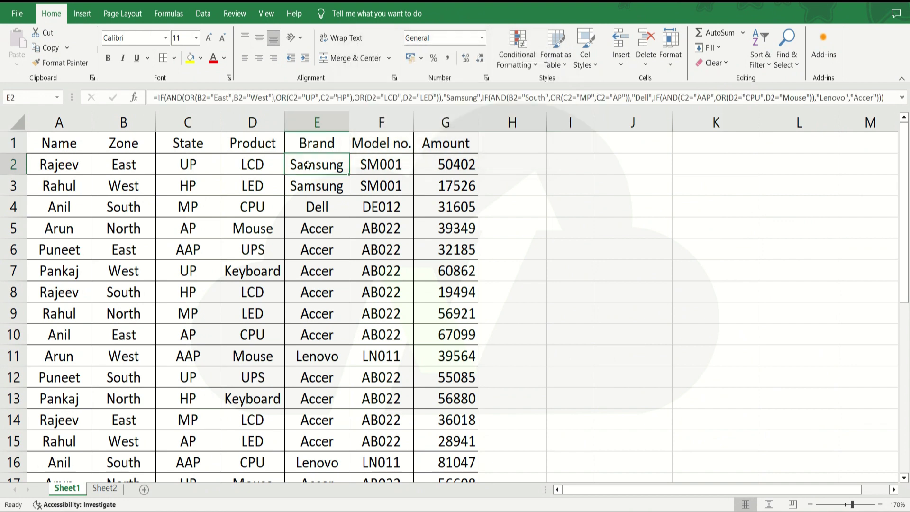
{"action": "key", "text": "ctrl+shift+Down"}
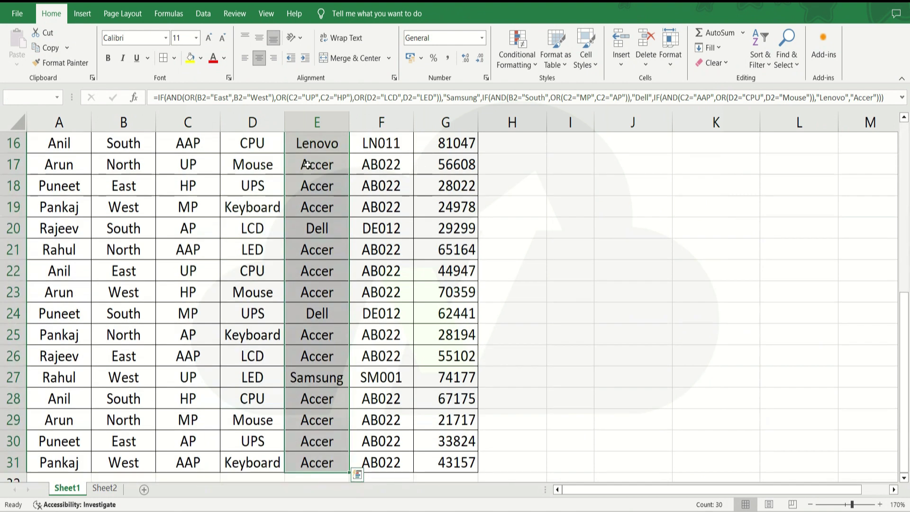
{"action": "left_click", "coordinate": [517, 64]}
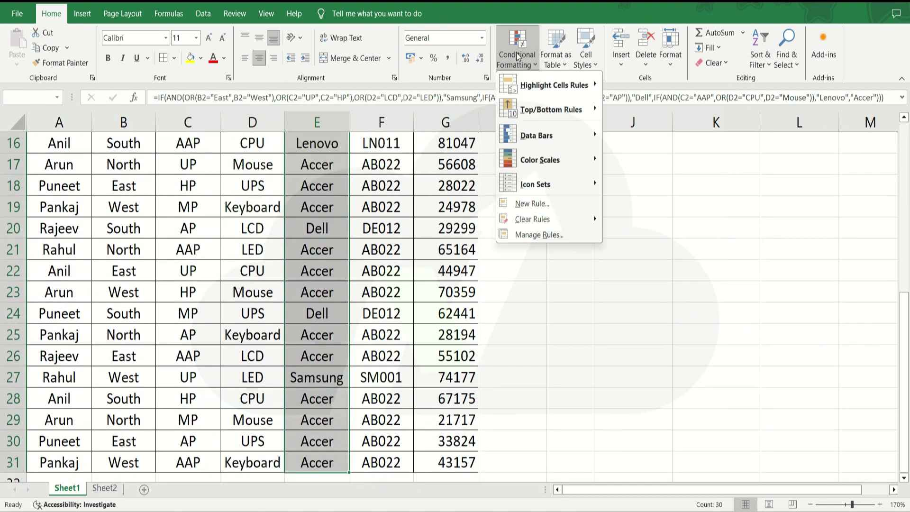
{"action": "left_click", "coordinate": [520, 205]}
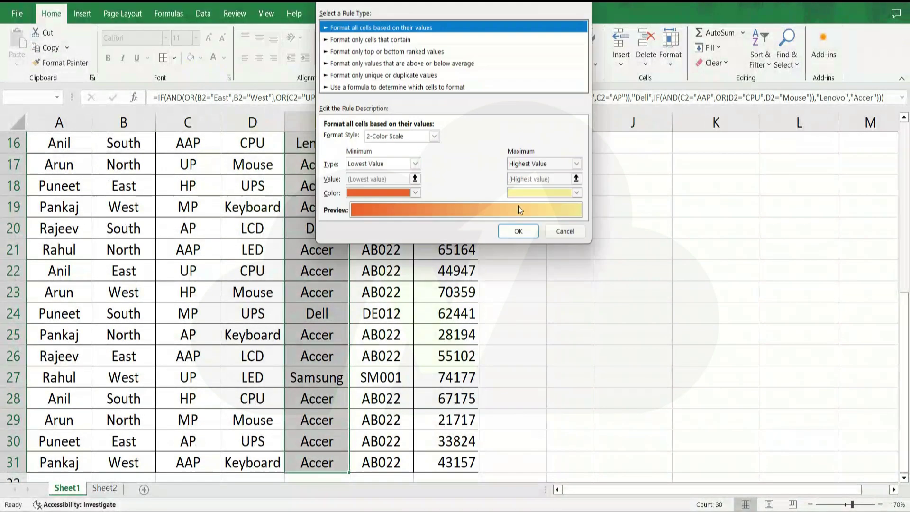
{"action": "left_click", "coordinate": [402, 88]}
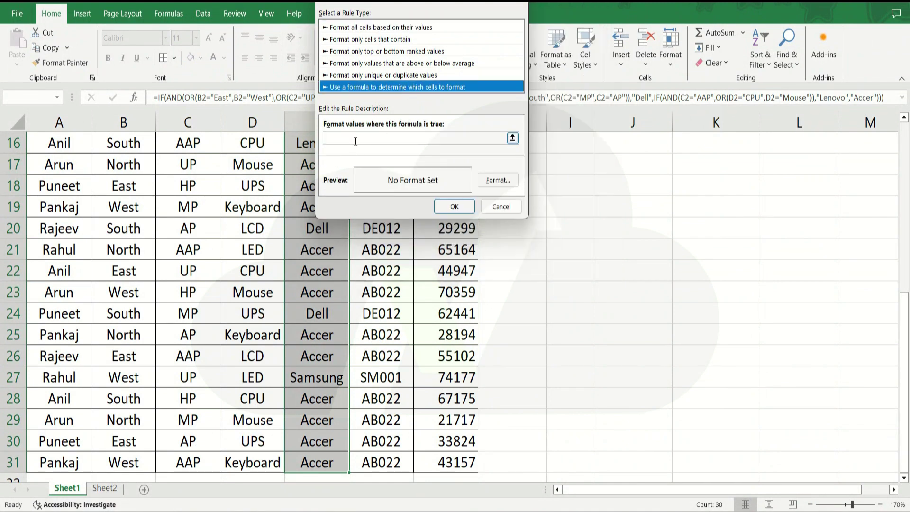
Step: Enter =COUNTIF($E$2:$E$31,$E2)=1 as the rule's formula for the Brand cells
{"action": "left_click", "coordinate": [356, 142]}
{"action": "type", "text": "=countif"}
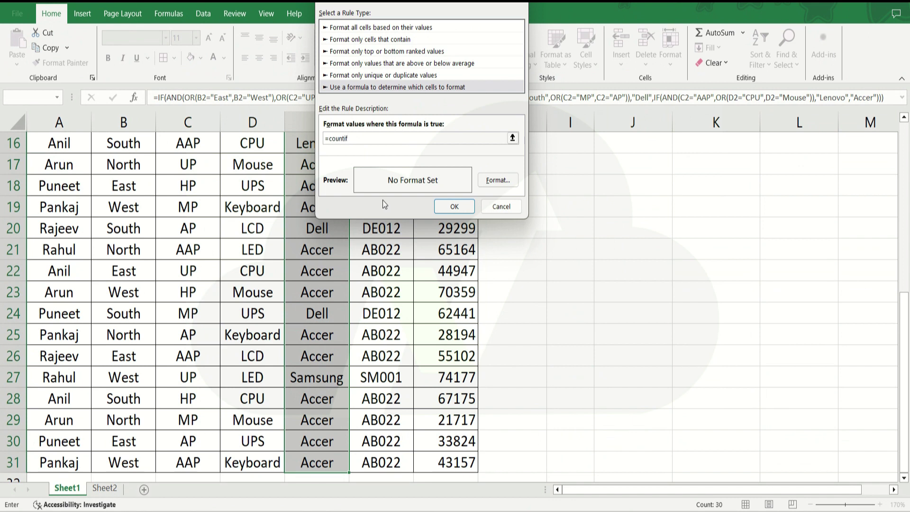
{"action": "type", "text": "("}
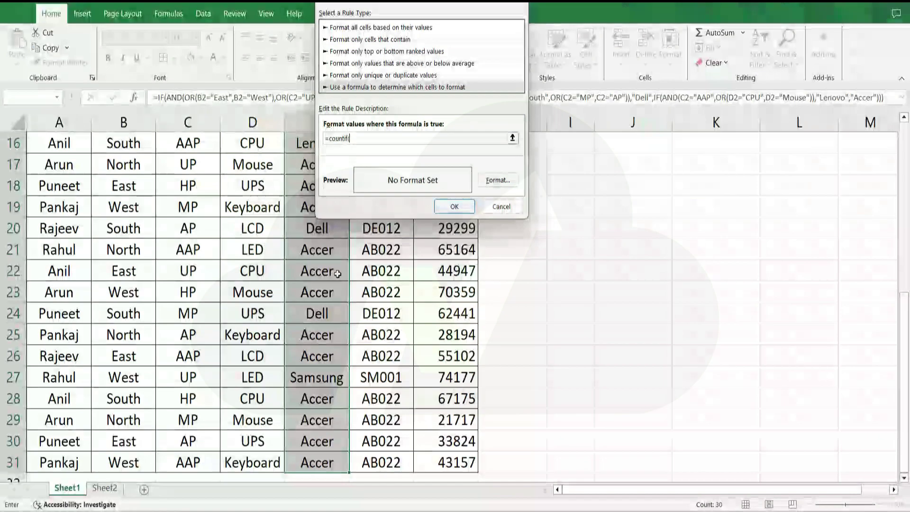
{"action": "left_click", "coordinate": [322, 265]}
{"action": "key", "text": "ctrl+Up"}
{"action": "key", "text": "Down"}
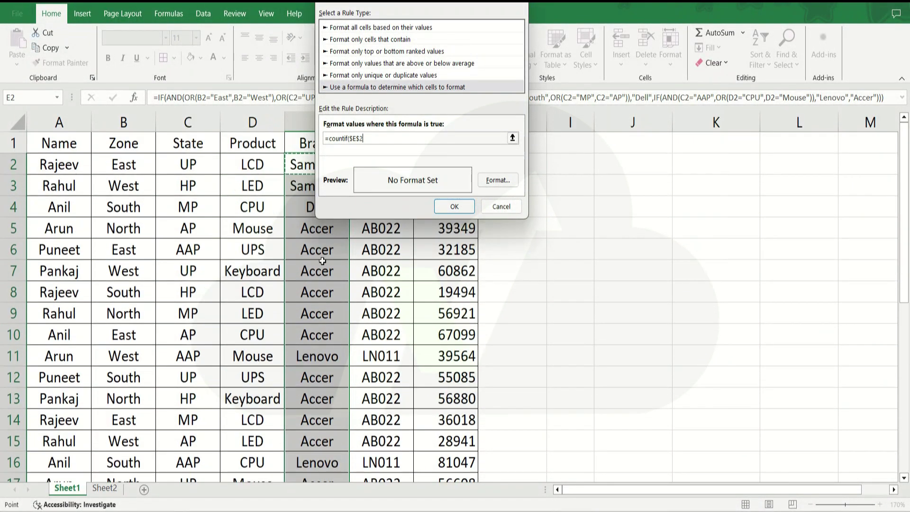
{"action": "key", "text": "ctrl+shift+Down"}
{"action": "type", "text": ","}
{"action": "left_click", "coordinate": [323, 261]}
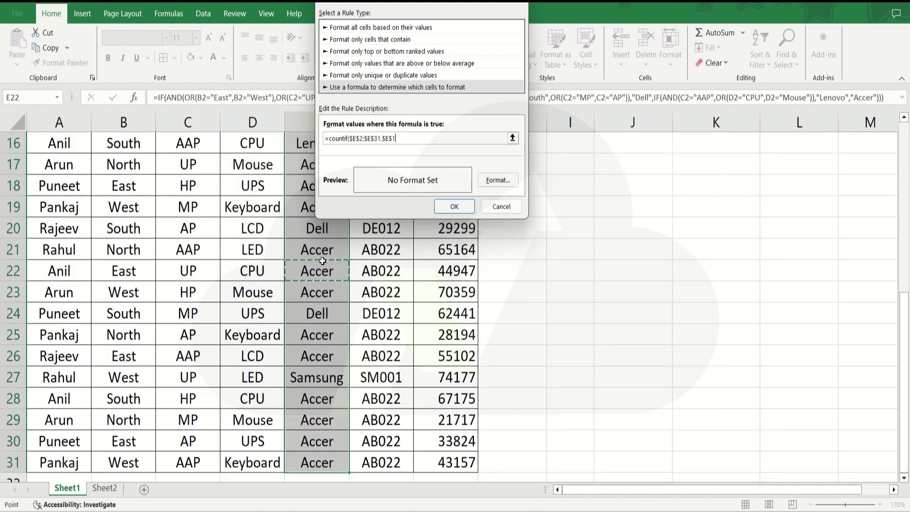
{"action": "key", "text": "ctrl+Up"}
{"action": "key", "text": "Down"}
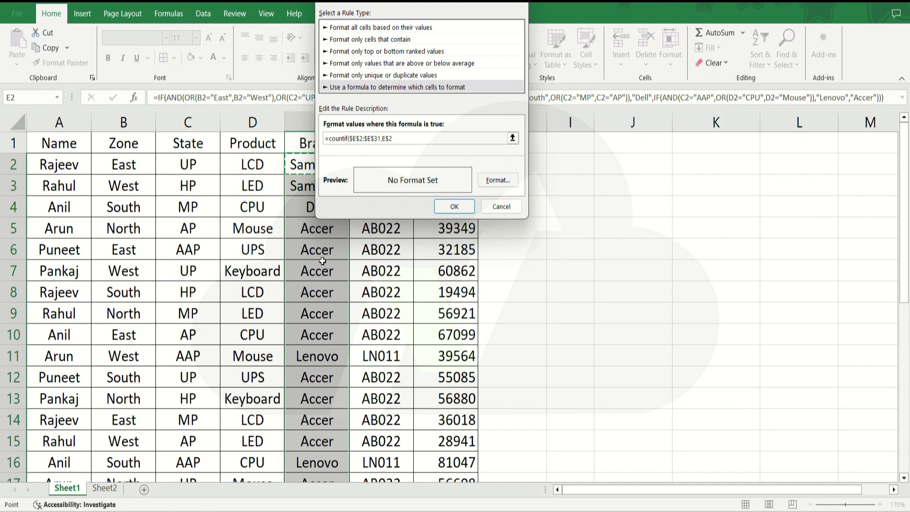
{"action": "type", "text": ")="}
{"action": "type", "text": "1"}
Step: Give the COUNTIF rule a green background fill and apply it to the Brand cells
{"action": "left_click", "coordinate": [495, 181]}
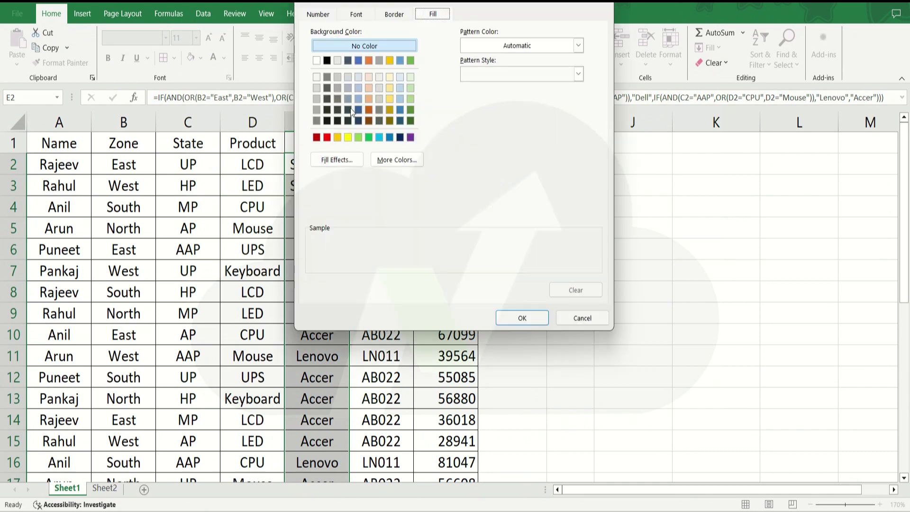
{"action": "left_click", "coordinate": [368, 138]}
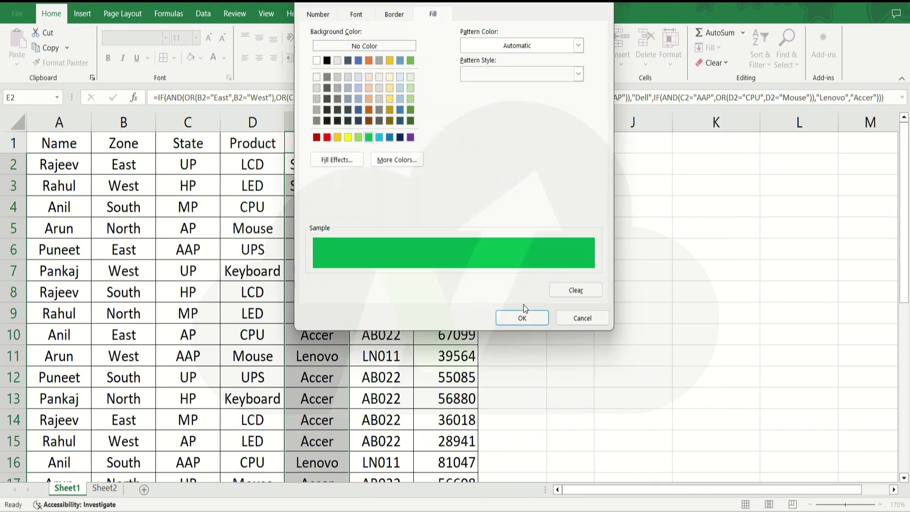
{"action": "left_click", "coordinate": [521, 317]}
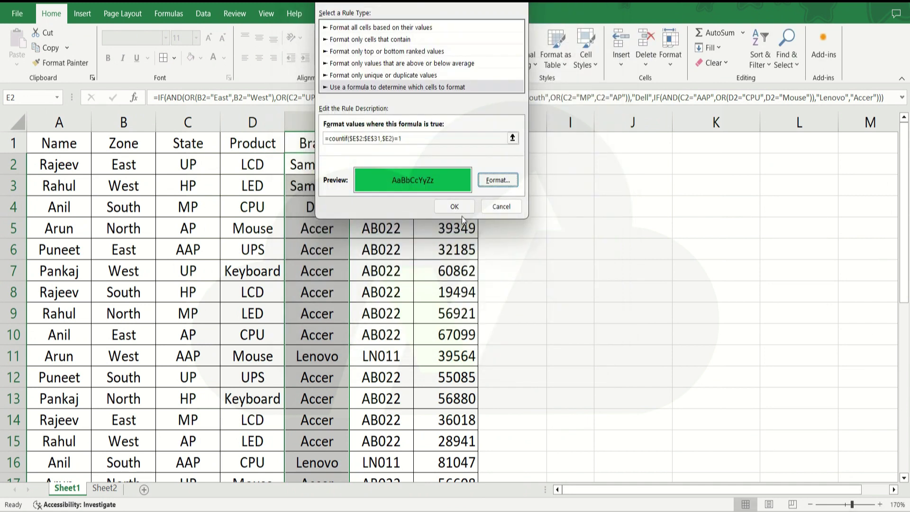
{"action": "left_click", "coordinate": [454, 206]}
Step: Examine the Brand cells from the header down past the last row for any that the COUNTIF rule highlights
{"action": "left_click", "coordinate": [287, 235]}
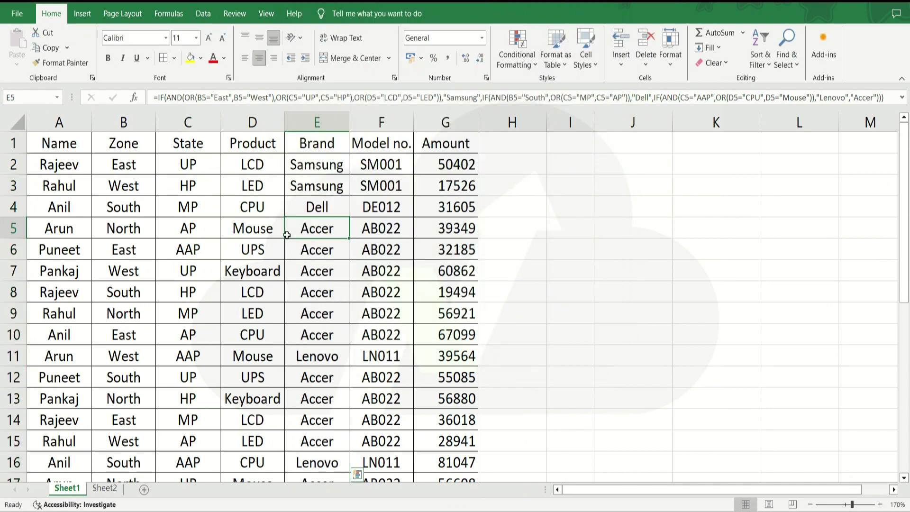
{"action": "key", "text": "Up"}
{"action": "key", "text": "Up"}
{"action": "key", "text": "Up"}
{"action": "key", "text": "Up"}
{"action": "key", "text": "Down"}
{"action": "key", "text": "Down"}
{"action": "key", "text": "Down"}
{"action": "key", "text": "Down"}
{"action": "key", "text": "Down"}
{"action": "key", "text": "Down"}
{"action": "key", "text": "Down"}
{"action": "key", "text": "Down"}
{"action": "key", "text": "Down"}
{"action": "key", "text": "Down"}
{"action": "key", "text": "Down"}
{"action": "key", "text": "Down"}
{"action": "key", "text": "Down"}
{"action": "key", "text": "Down"}
{"action": "key", "text": "Down"}
{"action": "key", "text": "Down"}
{"action": "key", "text": "Down"}
{"action": "key", "text": "Down"}
{"action": "key", "text": "Down"}
{"action": "key", "text": "Down"}
{"action": "key", "text": "Down"}
{"action": "key", "text": "Down"}
{"action": "key", "text": "Down"}
{"action": "key", "text": "Down"}
{"action": "key", "text": "Down"}
{"action": "key", "text": "Down"}
{"action": "key", "text": "Down"}
{"action": "key", "text": "Down"}
{"action": "key", "text": "Down"}
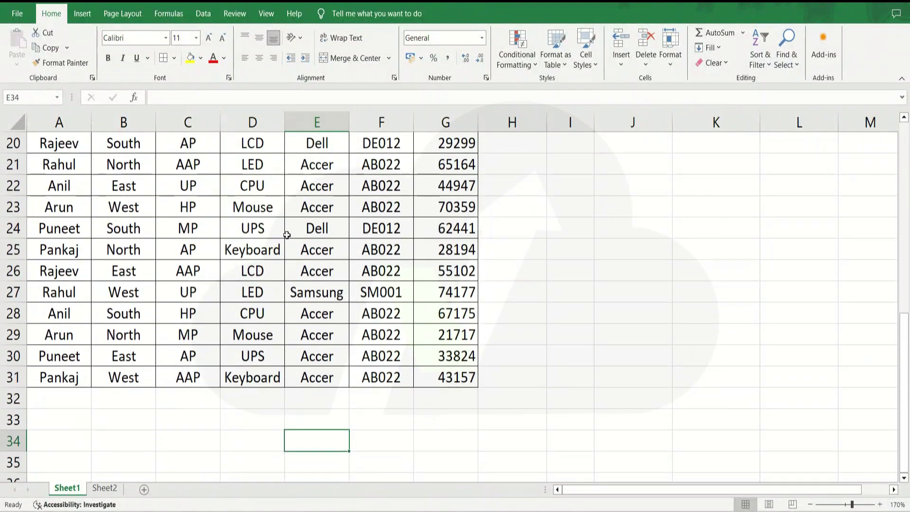
{"action": "key", "text": "Up"}
{"action": "key", "text": "Up"}
{"action": "key", "text": "Up"}
{"action": "key", "text": "Up"}
{"action": "key", "text": "Up"}
{"action": "key", "text": "Up"}
{"action": "key", "text": "Up"}
{"action": "key", "text": "Up"}
{"action": "key", "text": "Up"}
{"action": "key", "text": "Up"}
{"action": "key", "text": "Up"}
{"action": "key", "text": "Up"}
{"action": "key", "text": "Up"}
{"action": "key", "text": "Up"}
{"action": "key", "text": "Up"}
{"action": "key", "text": "Up"}
{"action": "key", "text": "Up"}
{"action": "key", "text": "Up"}
{"action": "key", "text": "Up"}
{"action": "key", "text": "Up"}
{"action": "key", "text": "Down"}
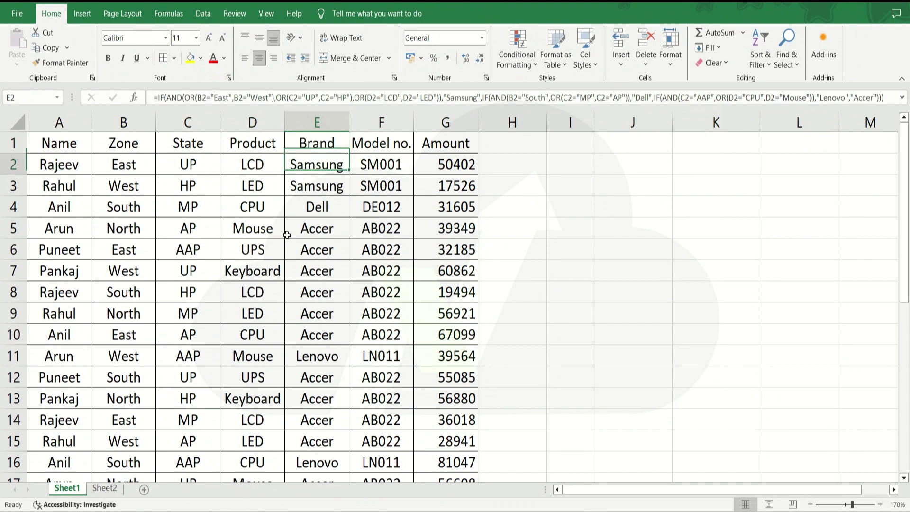
Step: Replace the Brand entries in E4, E5 and E6 with HP, Sansui and Onida
{"action": "key", "text": "Down"}
{"action": "key", "text": "Down"}
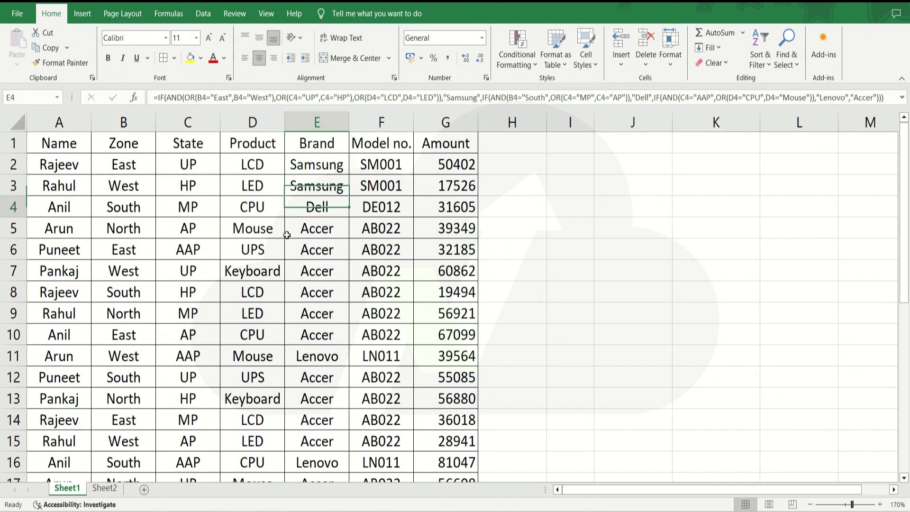
{"action": "type", "text": "HP"}
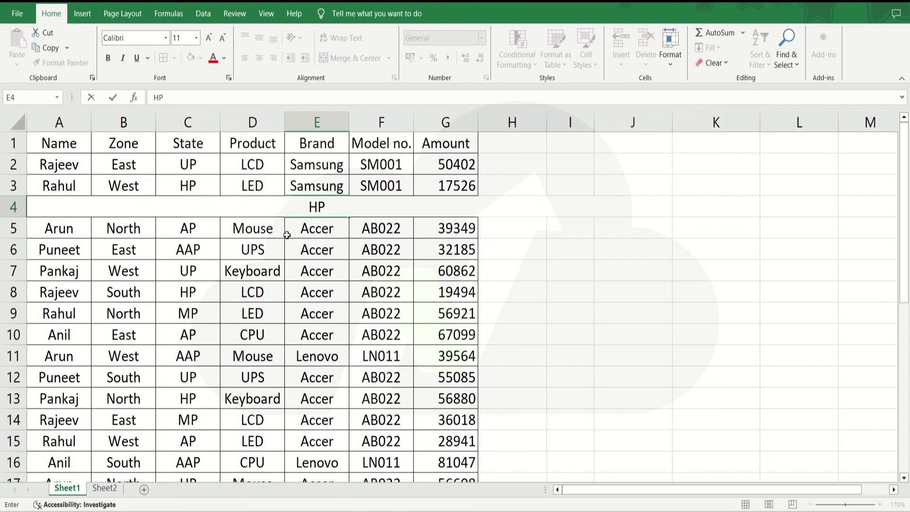
{"action": "key", "text": "Return"}
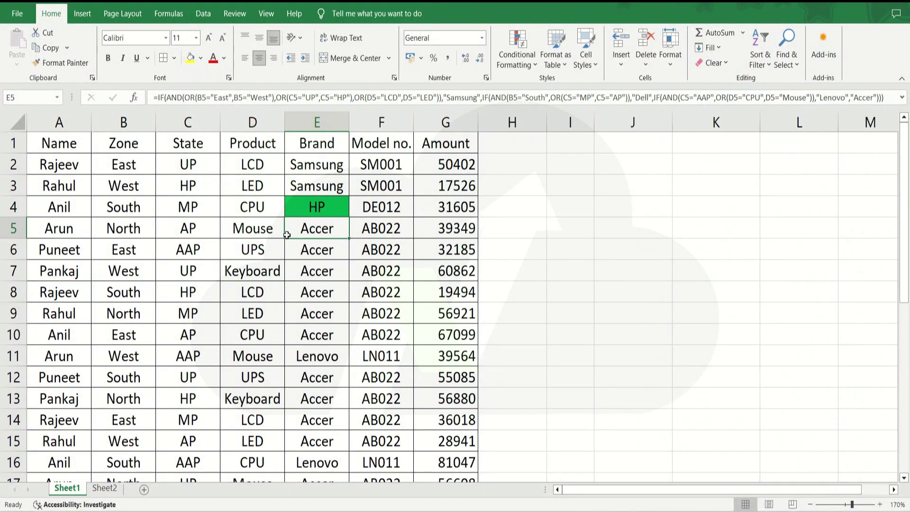
{"action": "type", "text": "S"}
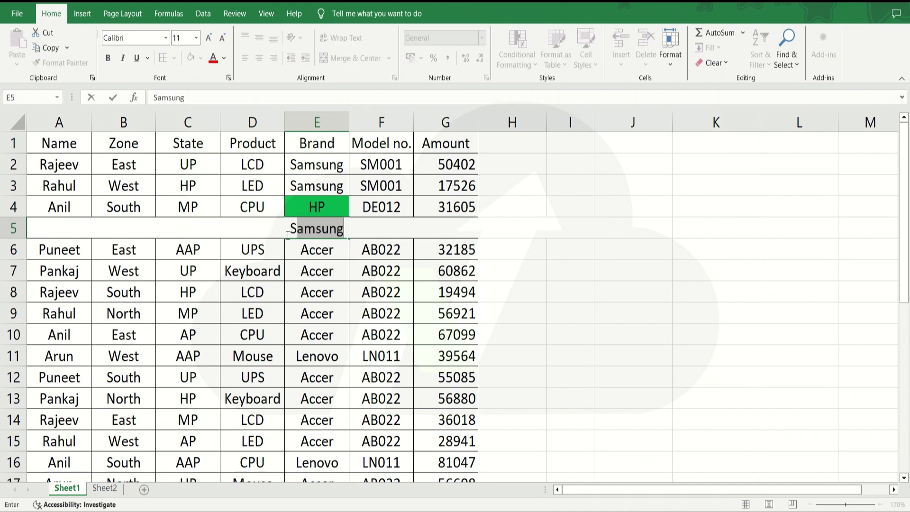
{"action": "type", "text": "ansui"}
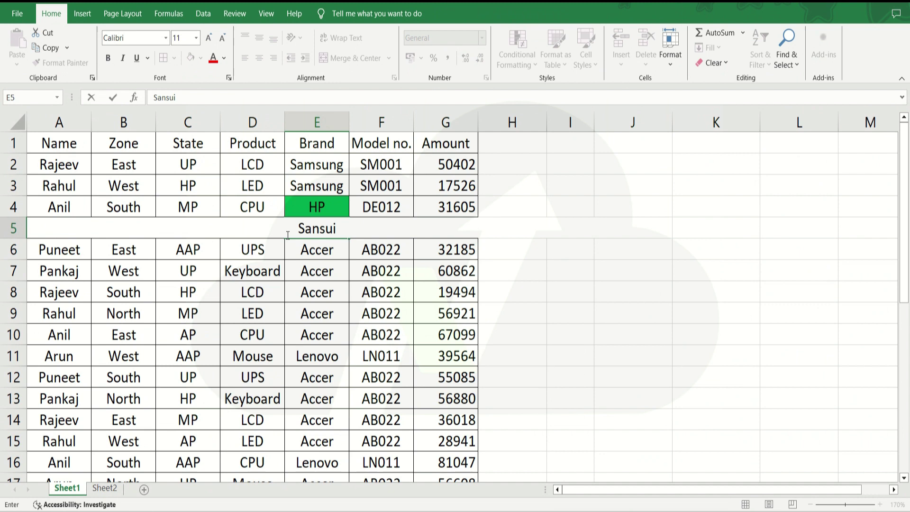
{"action": "key", "text": "Return"}
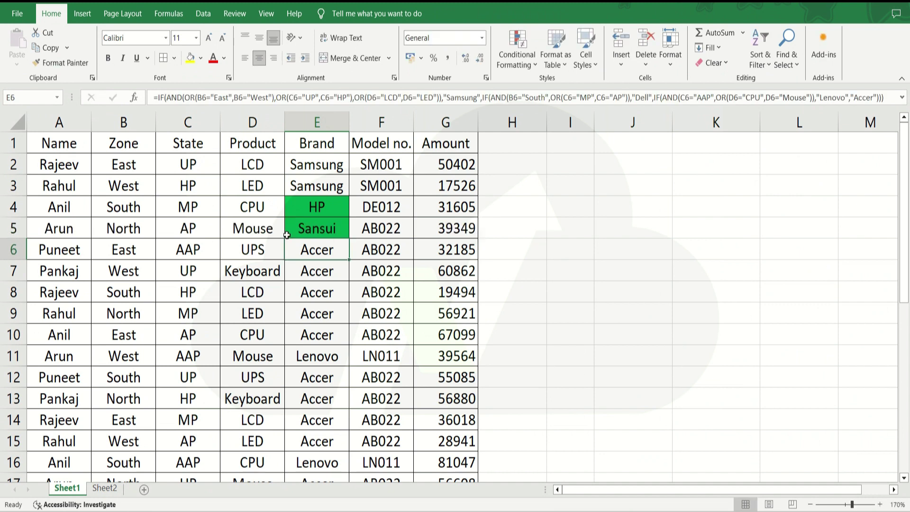
{"action": "type", "text": "O"}
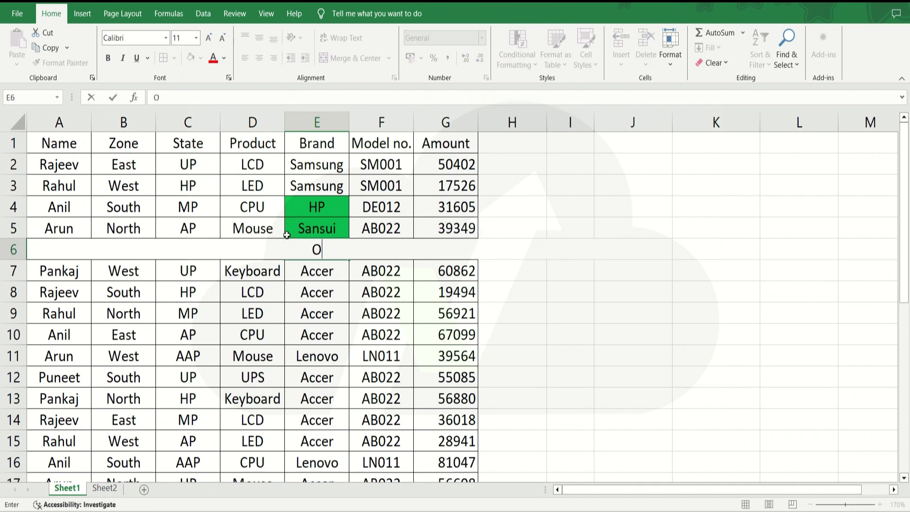
{"action": "type", "text": "nida"}
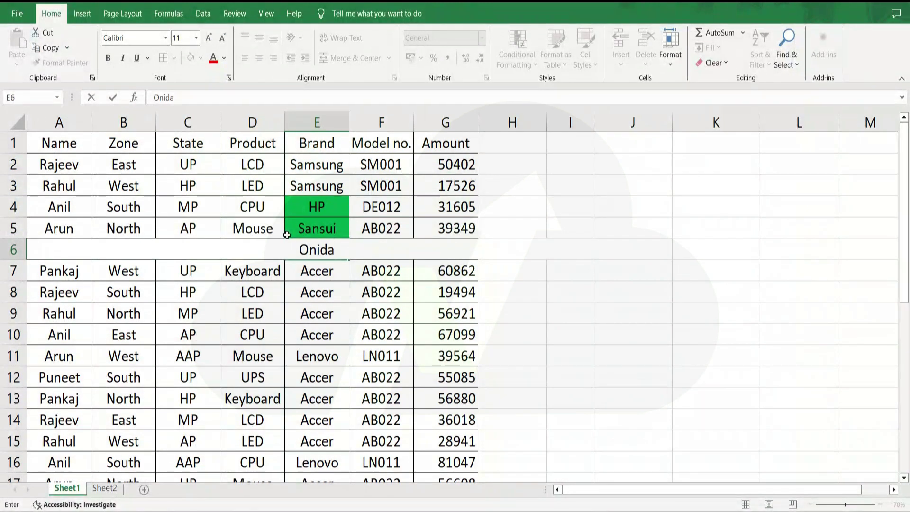
{"action": "key", "text": "Return"}
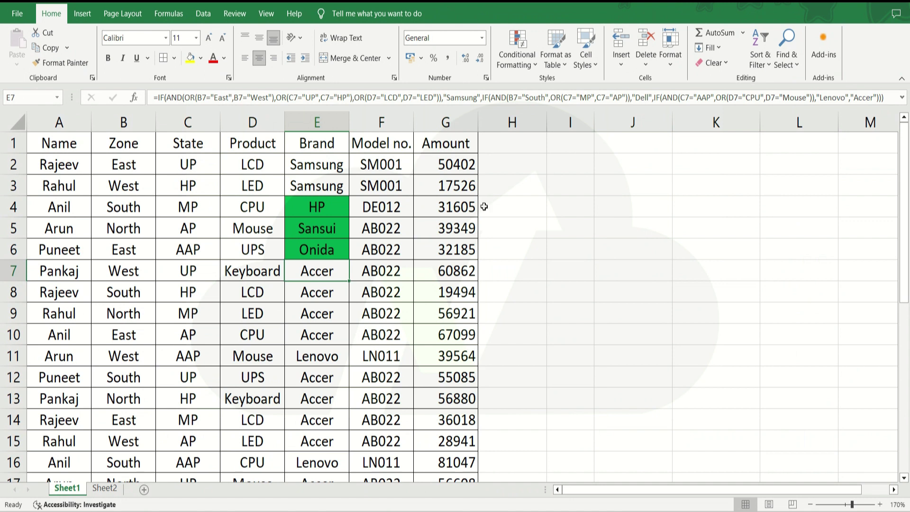
Step: Look at the built-in Duplicate Values highlighting rule's options and close it without applying
{"action": "left_click", "coordinate": [514, 67]}
{"action": "mouse_move", "coordinate": [555, 85]}
{"action": "left_click", "coordinate": [657, 233]}
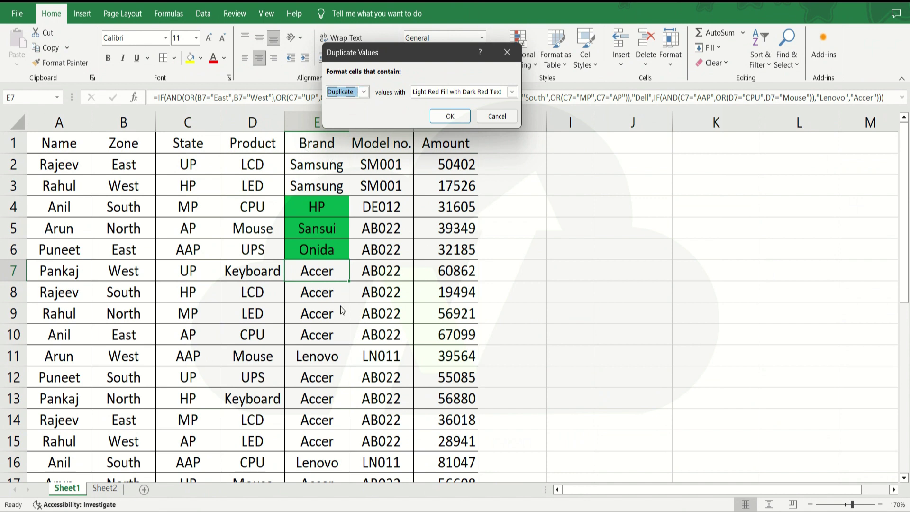
{"action": "left_click", "coordinate": [496, 116]}
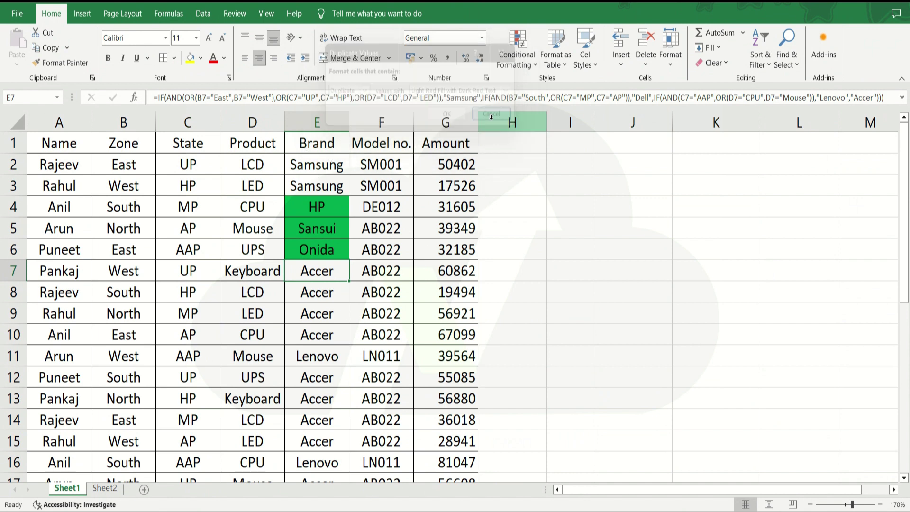
Step: Review the formula and format of the COUNTIF rule applied to the Brand cells, leaving it unchanged
{"action": "left_click", "coordinate": [518, 59]}
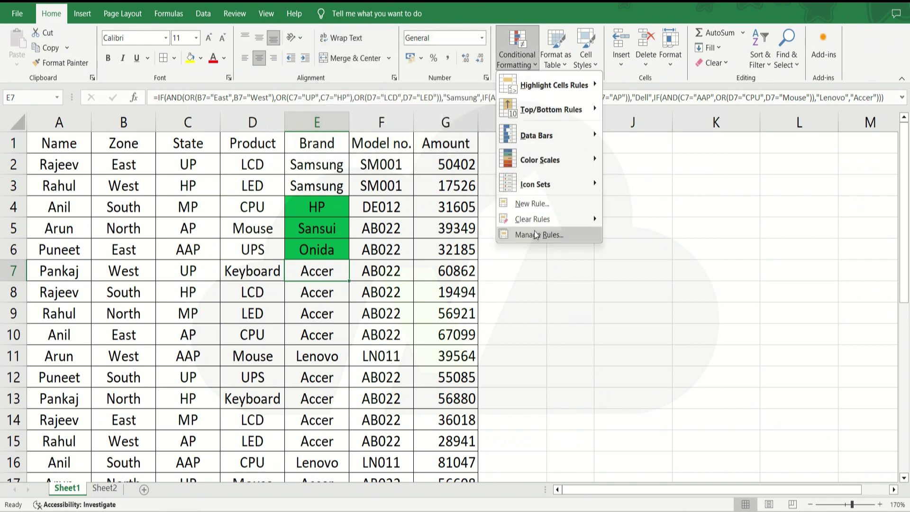
{"action": "left_click", "coordinate": [521, 233]}
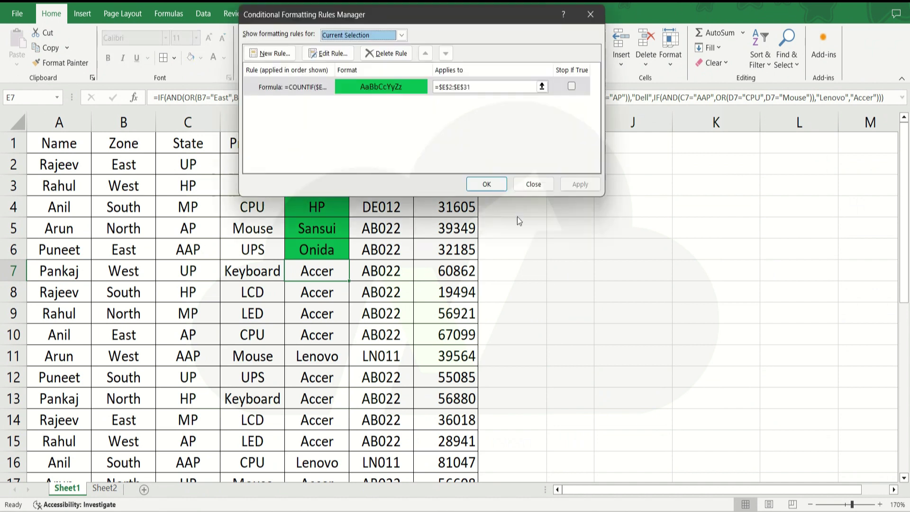
{"action": "left_click", "coordinate": [328, 53]}
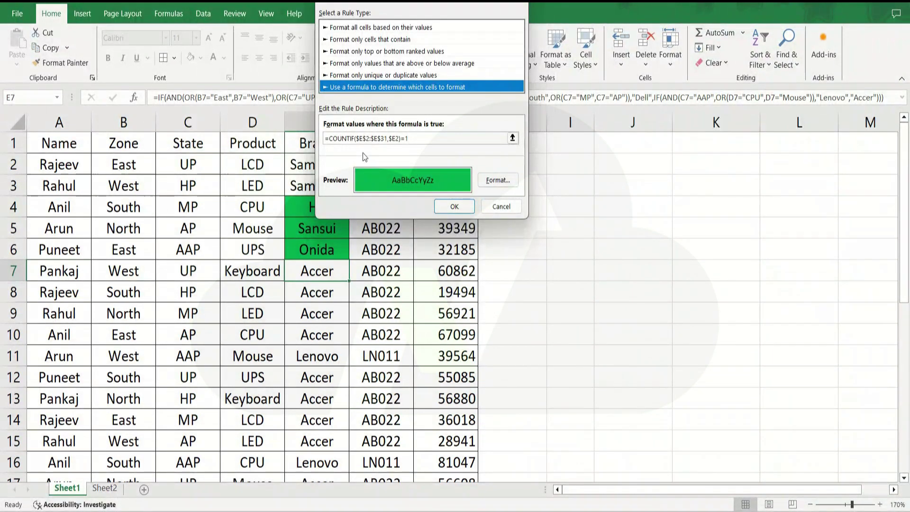
{"action": "left_click", "coordinate": [502, 207]}
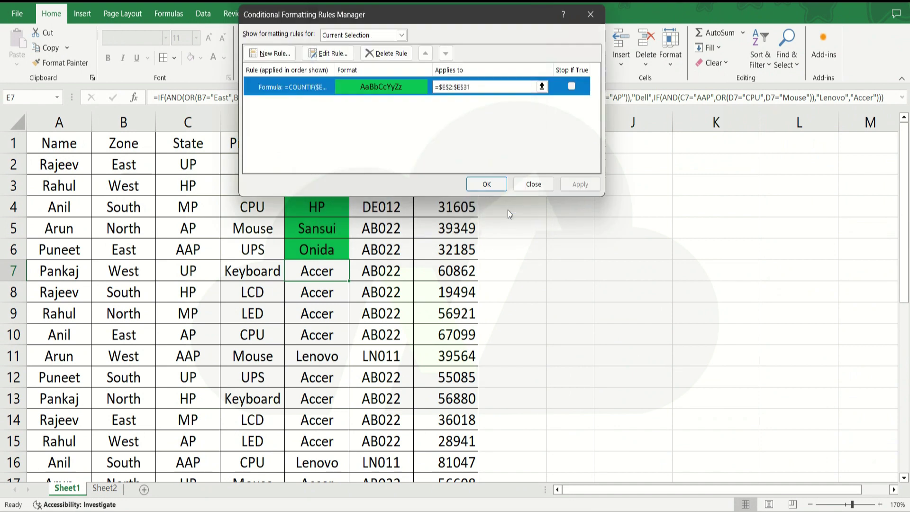
{"action": "left_click", "coordinate": [539, 183]}
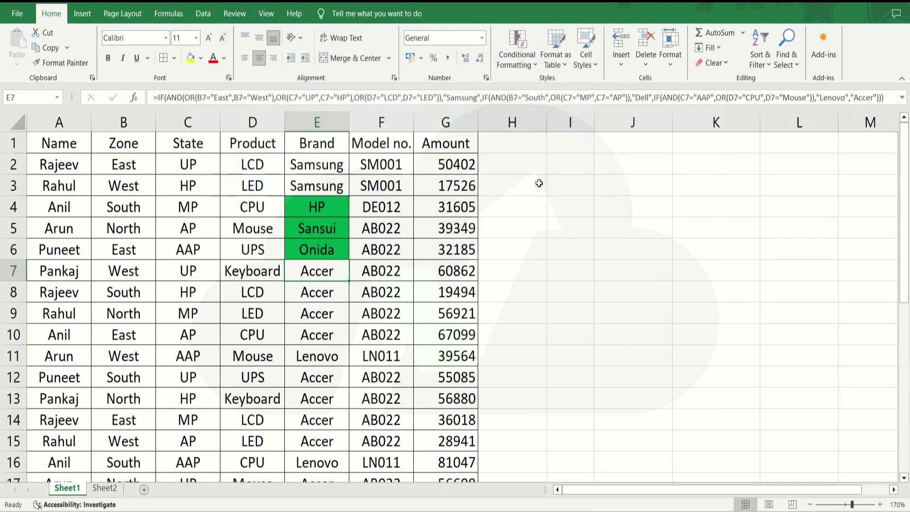
Step: Undo the three Brand entries made in E4, E5 and E6
{"action": "left_click", "coordinate": [322, 161]}
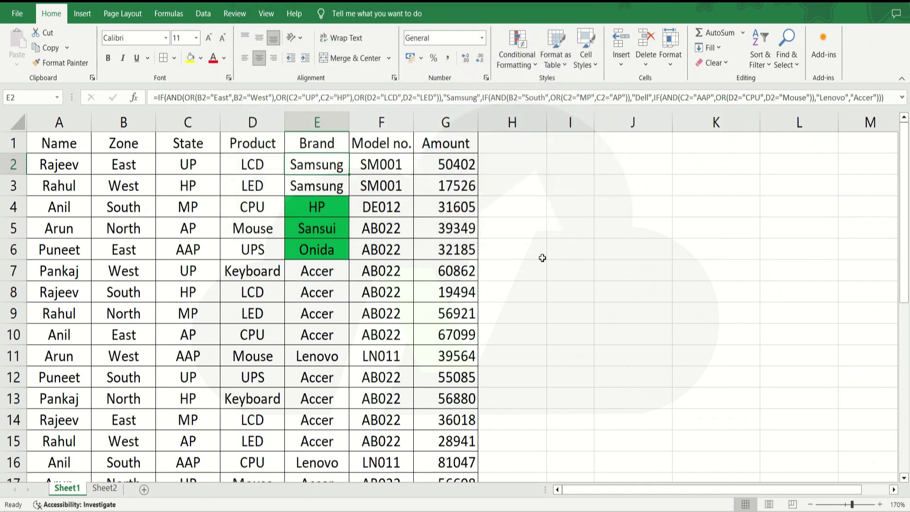
{"action": "key", "text": "ctrl+z"}
{"action": "key", "text": "ctrl+z"}
{"action": "key", "text": "ctrl+z"}
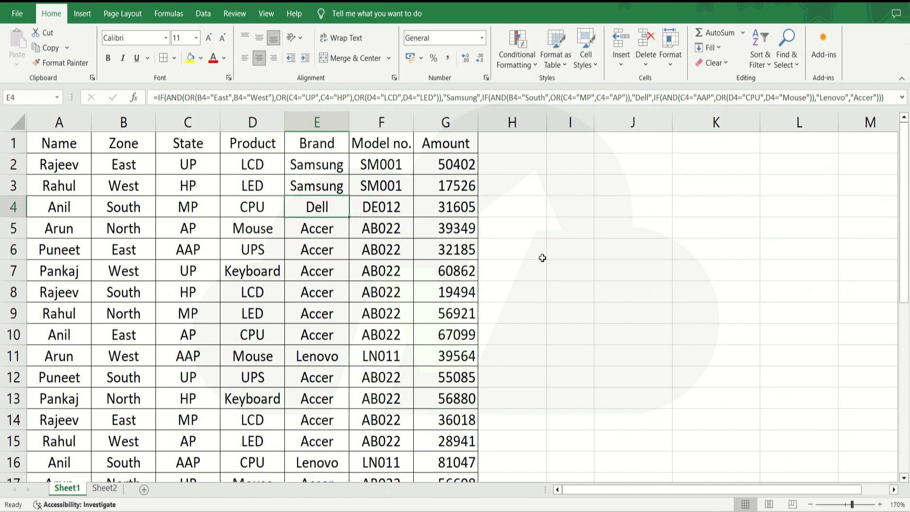
{"action": "key", "text": "Up"}
{"action": "key", "text": "Up"}
{"action": "key", "text": "Up"}
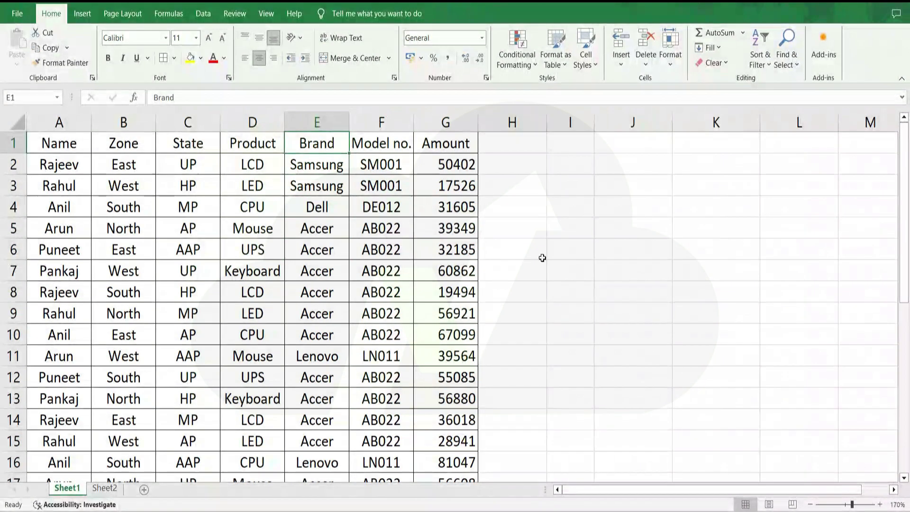
{"action": "key", "text": "Down"}
{"action": "key", "text": "Down"}
{"action": "key", "text": "Left"}
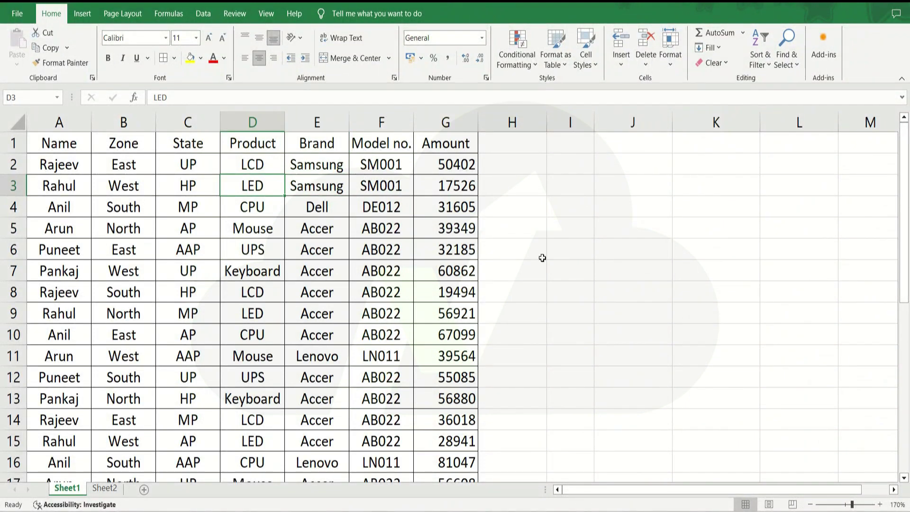
{"action": "key", "text": "Up"}
{"action": "key", "text": "Up"}
{"action": "key", "text": "Left"}
{"action": "key", "text": "Left"}
{"action": "key", "text": "Left"}
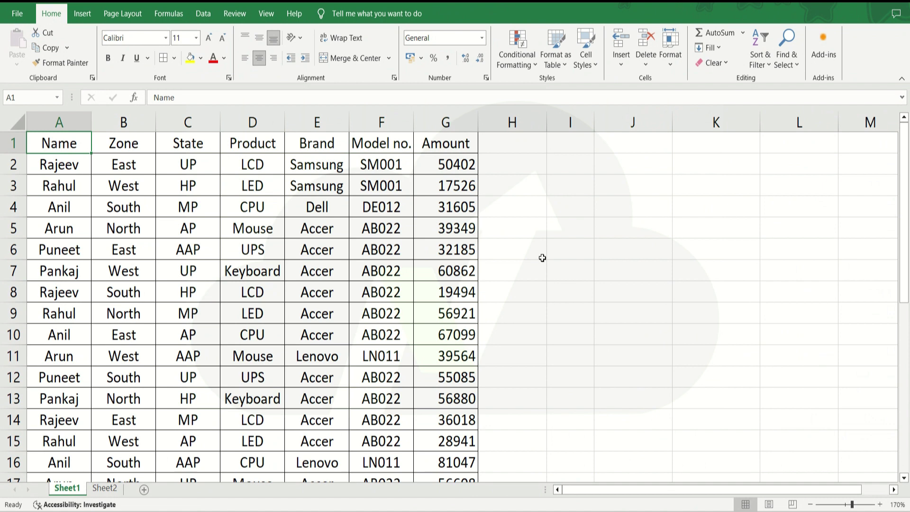
{"action": "key", "text": "Right"}
{"action": "key", "text": "Right"}
{"action": "key", "text": "Right"}
{"action": "key", "text": "Right"}
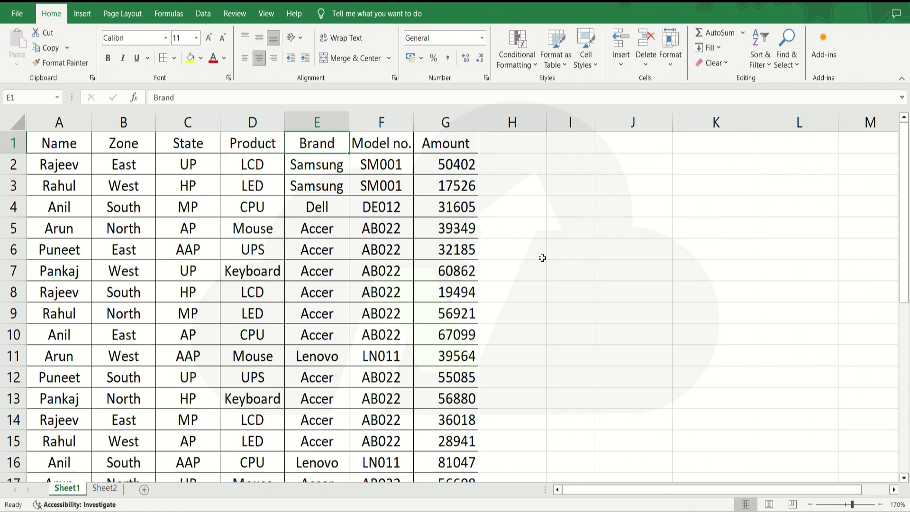
{"action": "key", "text": "Down"}
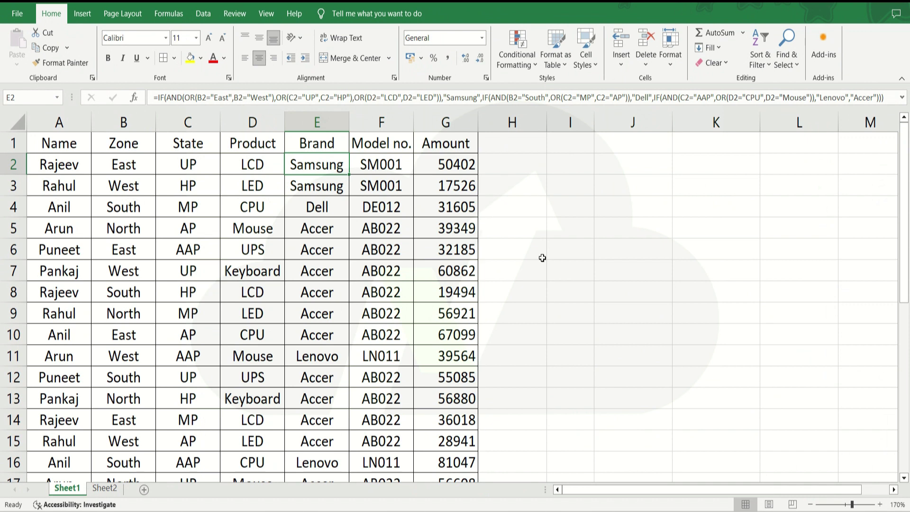
{"action": "key", "text": "Up"}
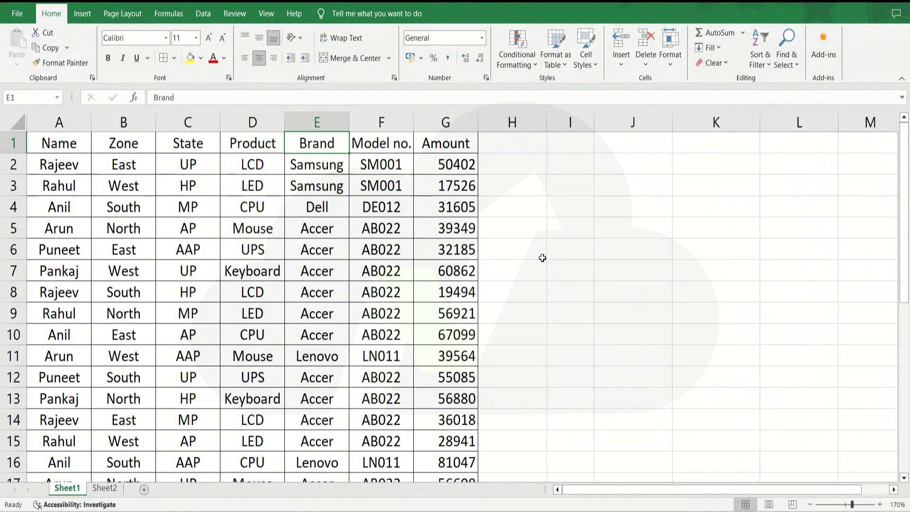
{"action": "key", "text": "Left"}
{"action": "key", "text": "Home"}
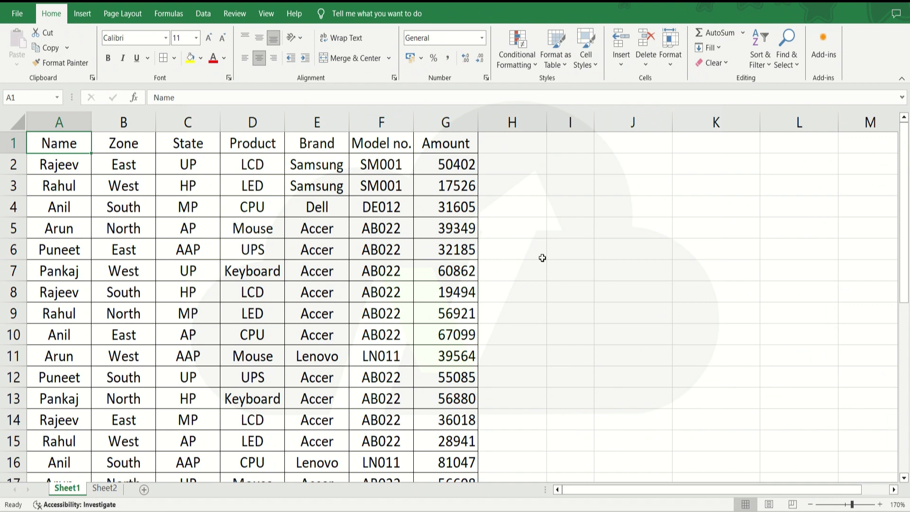
{"action": "key", "text": "Down"}
{"action": "key", "text": "Down"}
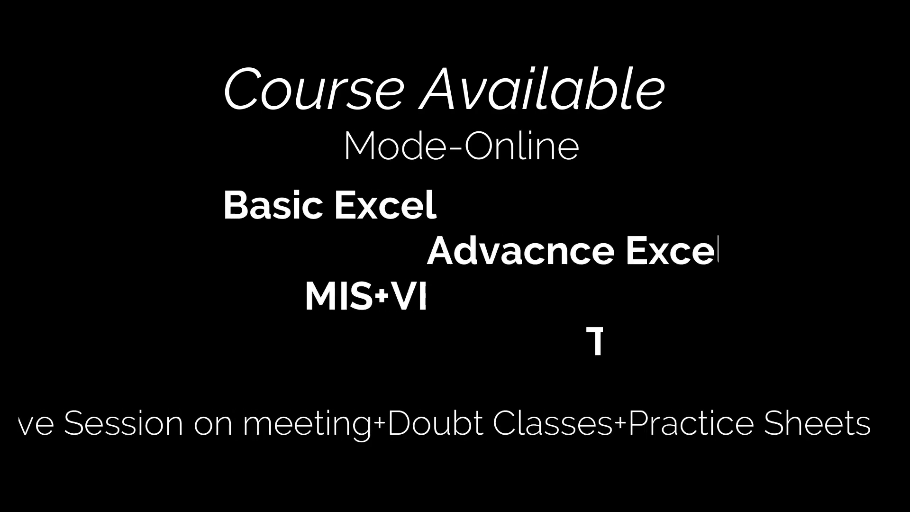